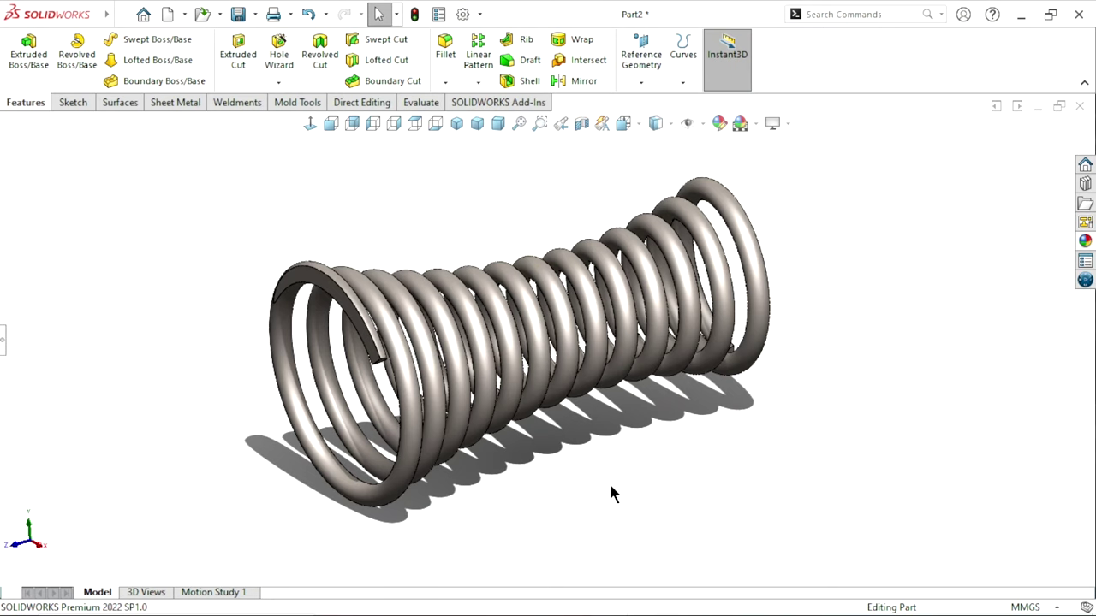
Orbit the finished hourglass spring to inspect it from several angles
middle_click_drag(608, 481, 445, 395)
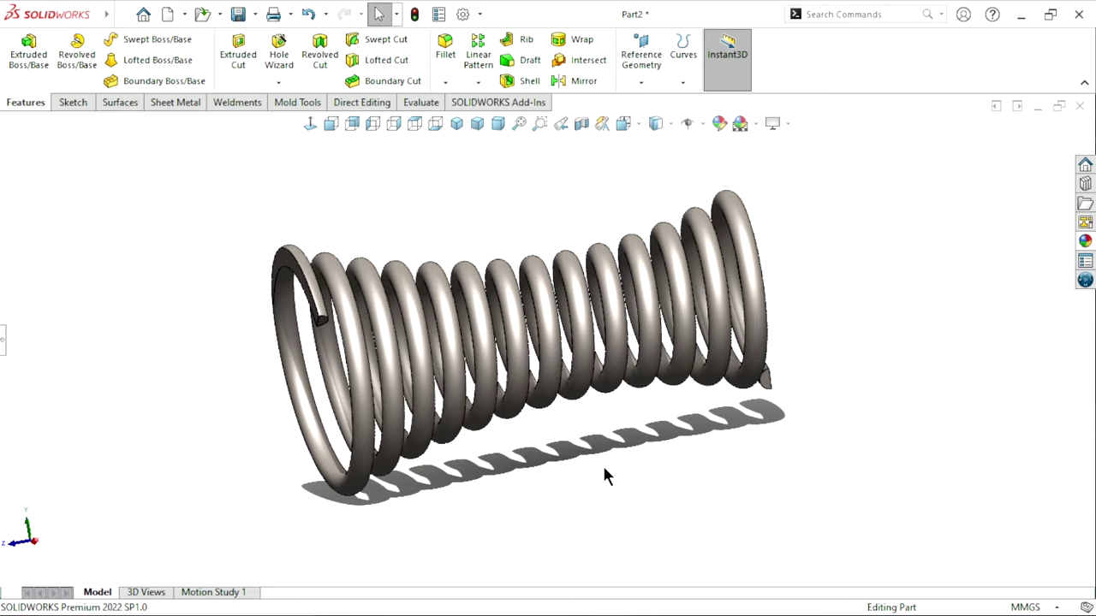
middle_click_drag(547, 481, 556, 495)
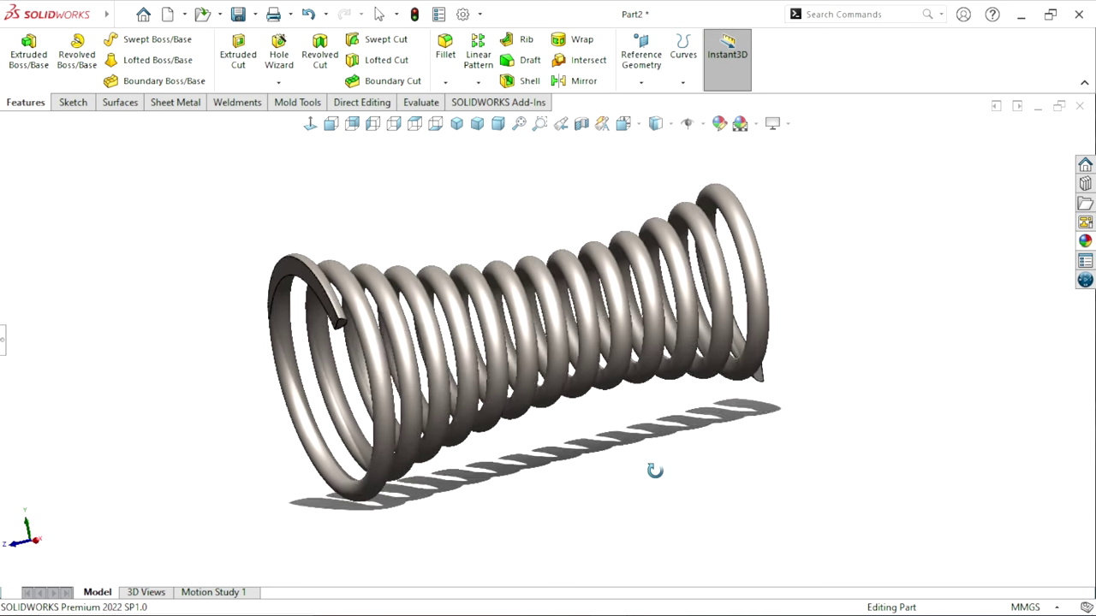
middle_click_drag(657, 495, 657, 489)
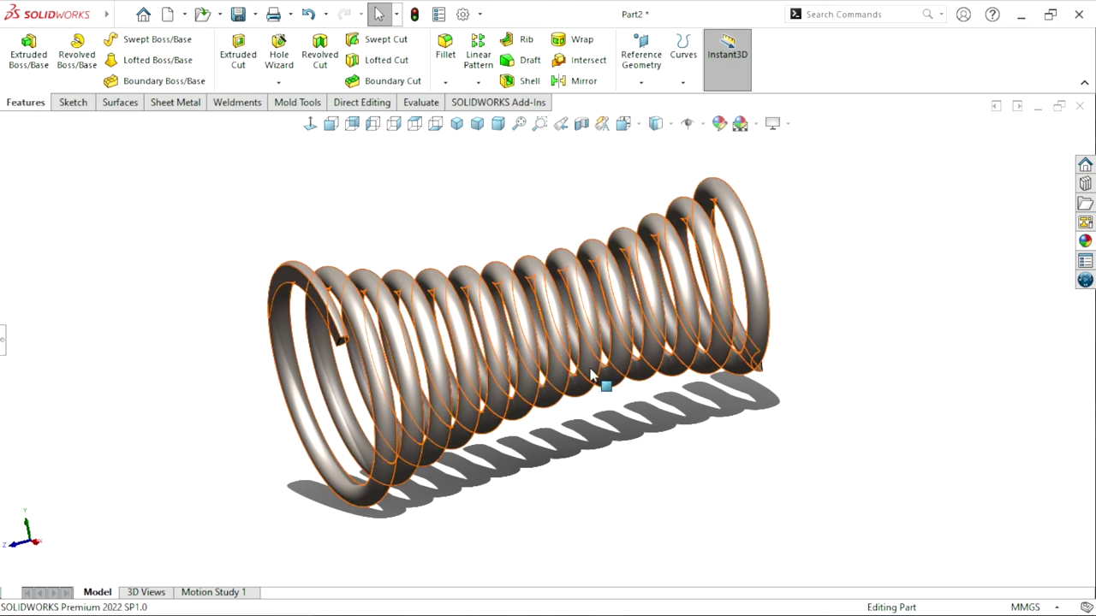
mouse_move(749, 466)
middle_mouse_down()
mouse_move(728, 470)
mouse_move(743, 474)
middle_mouse_up()
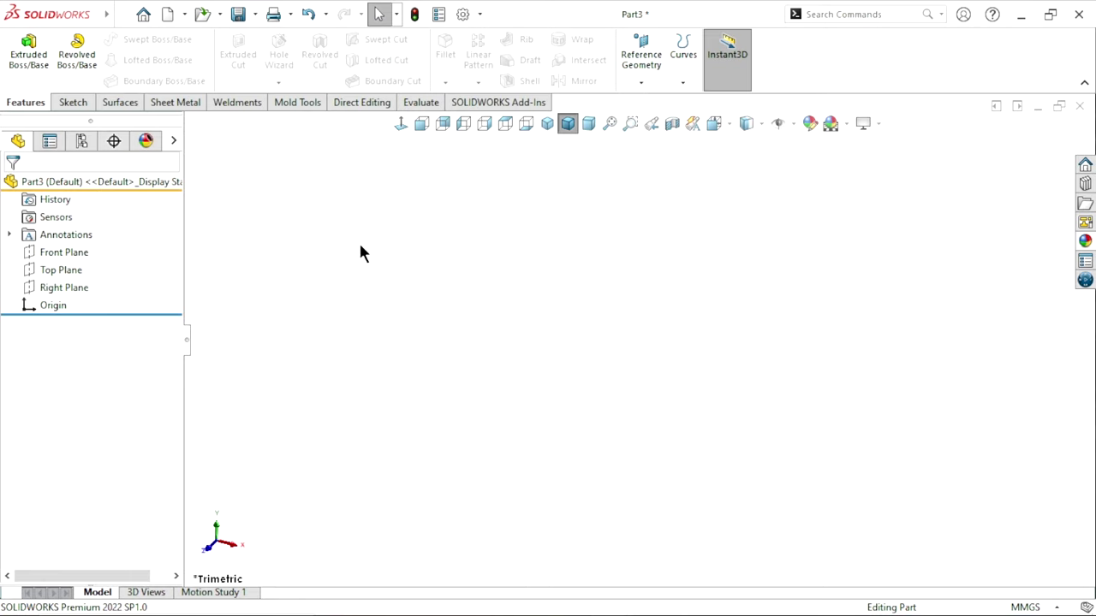
Start a sketch on the Front Plane and draw a circle at the origin
left_click(57, 252)
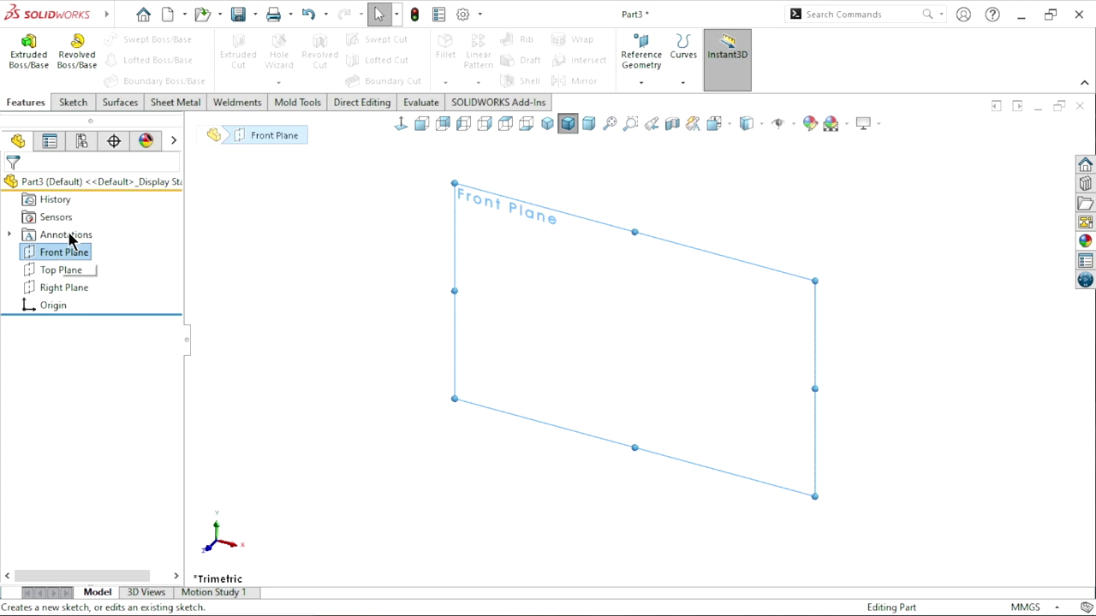
left_click(128, 232)
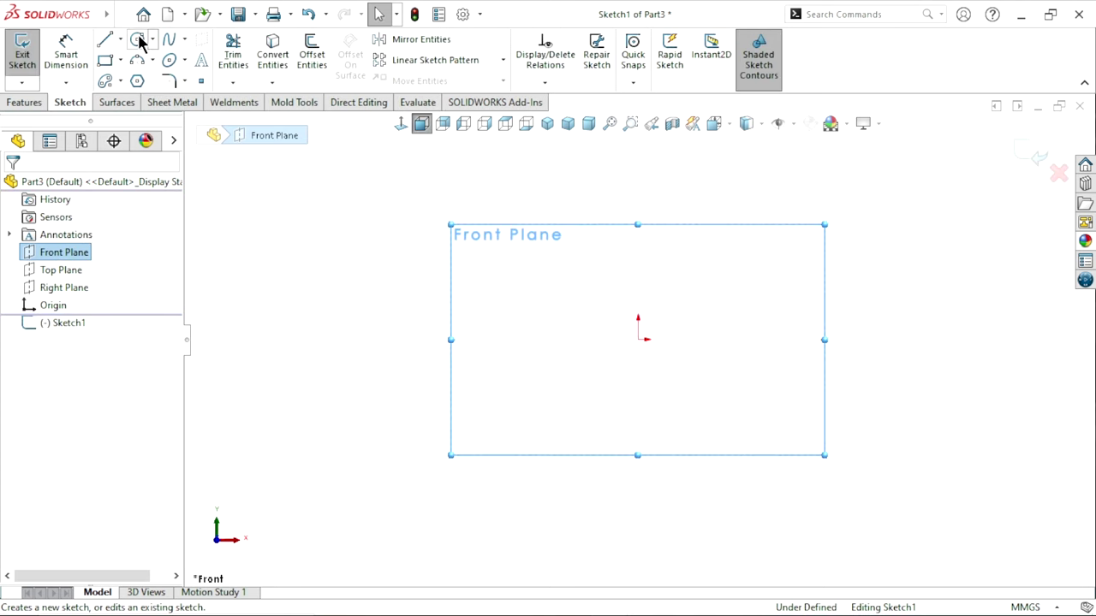
left_click(140, 43)
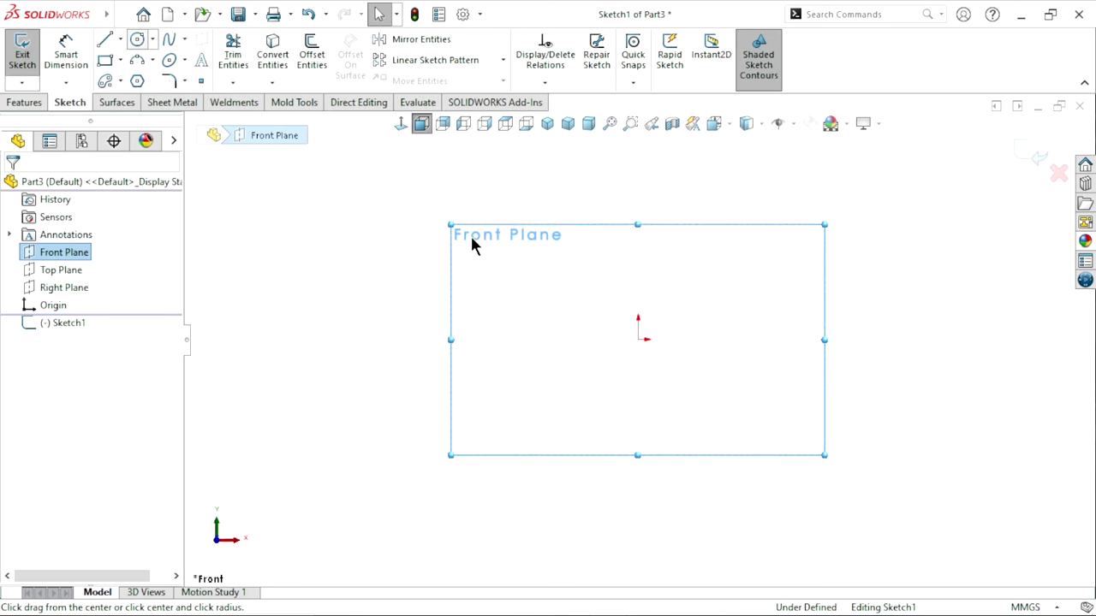
left_click(644, 339)
left_click(754, 262)
right_click(756, 259)
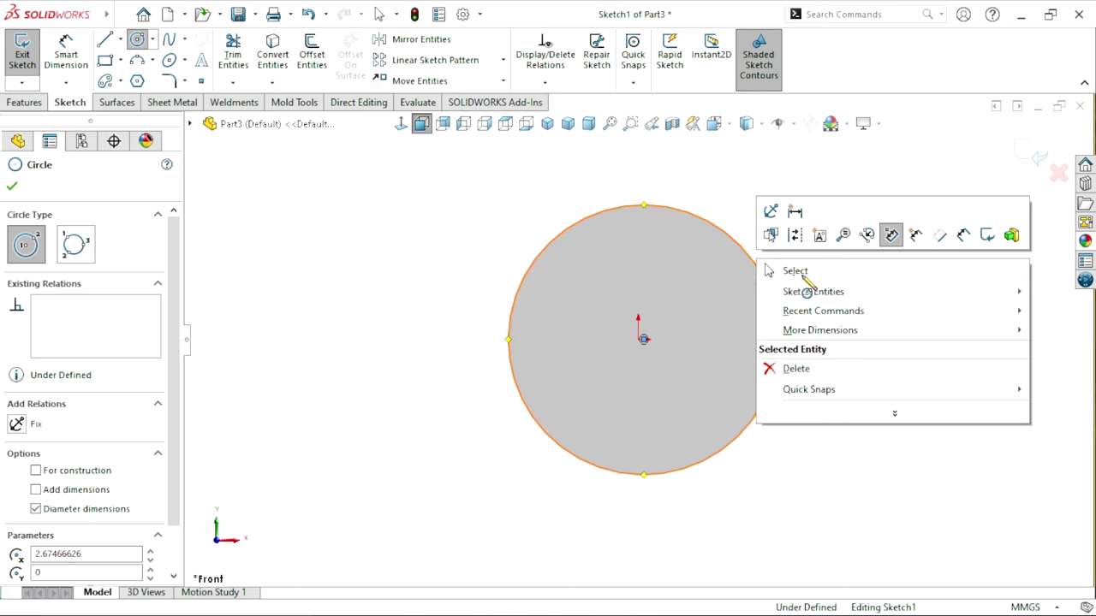
left_click(794, 272)
Make the circle's centre point coincident with the origin
scroll(692, 338, "down", 3)
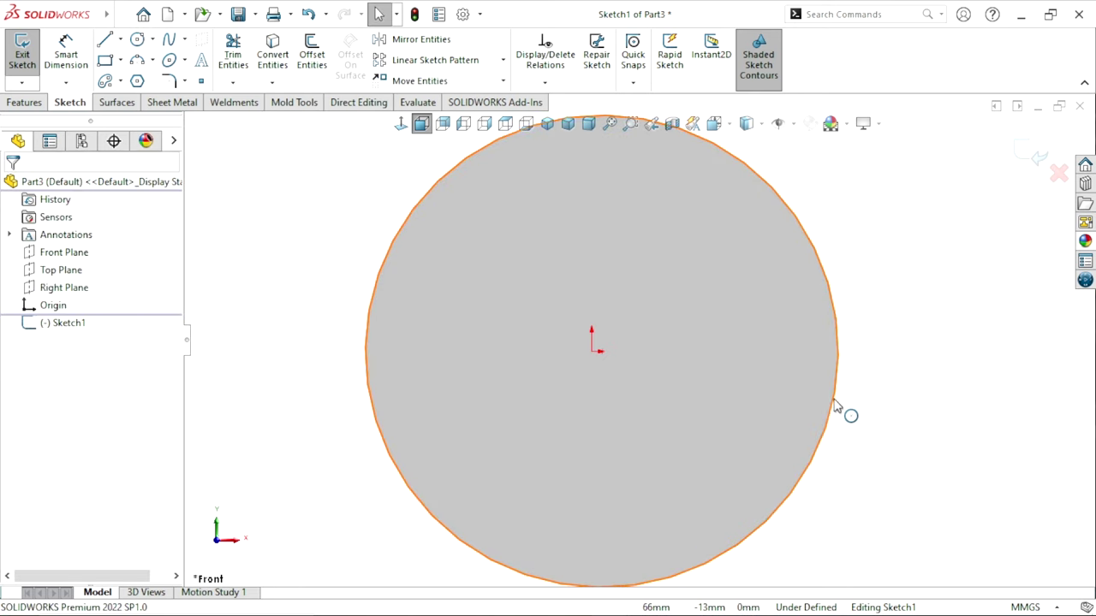
left_click(602, 352)
left_click(591, 351, "ctrl")
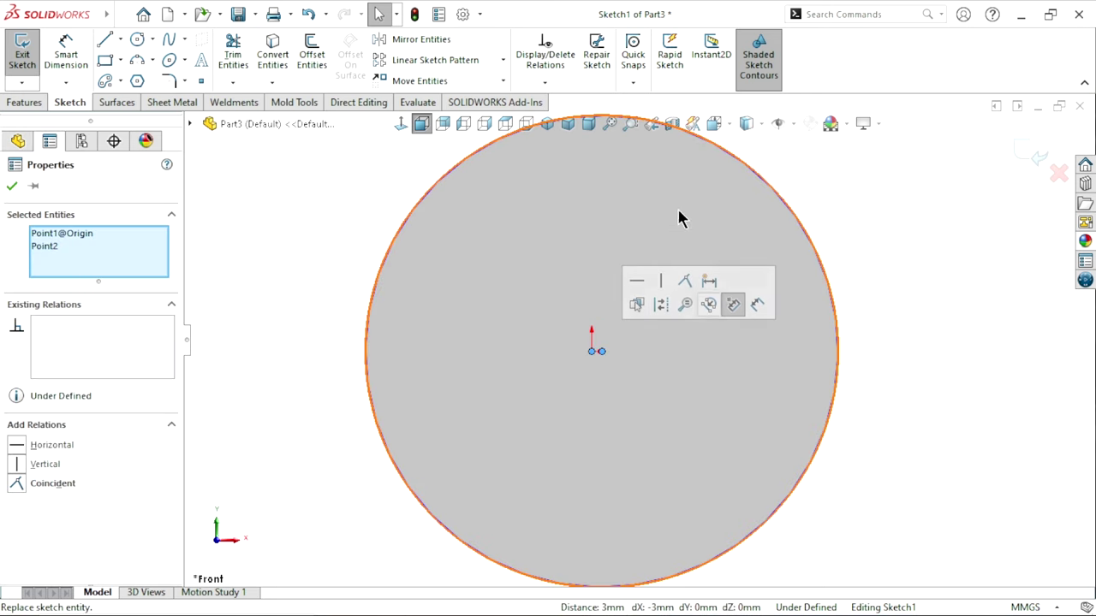
left_click(19, 485)
key("Escape")
key("z")
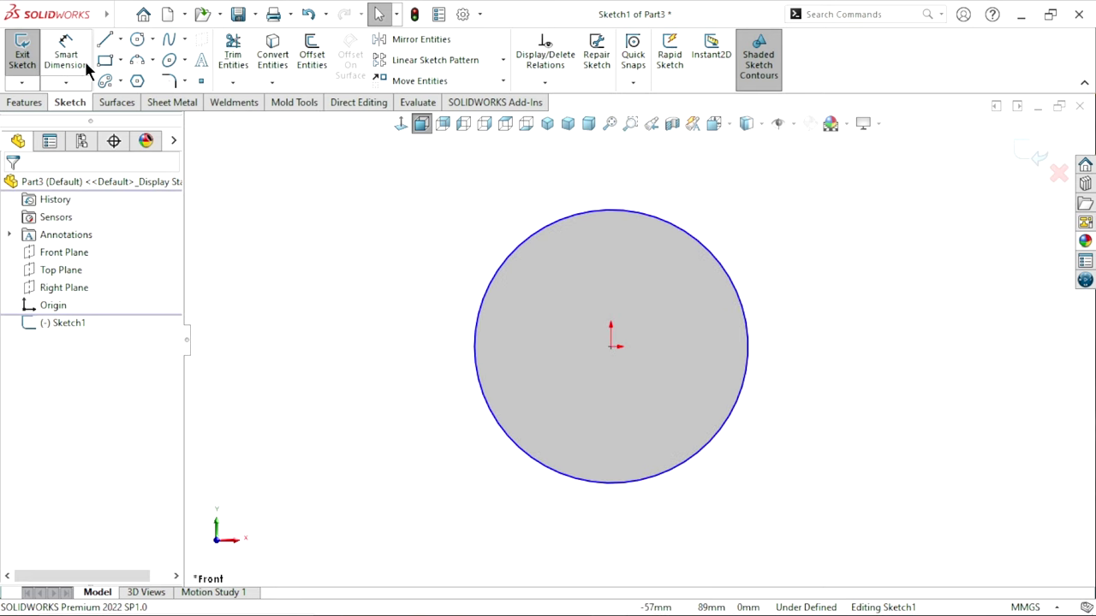
Dimension the circle to a 48 mm diameter and exit Sketch1
left_click(77, 60)
left_click(747, 373)
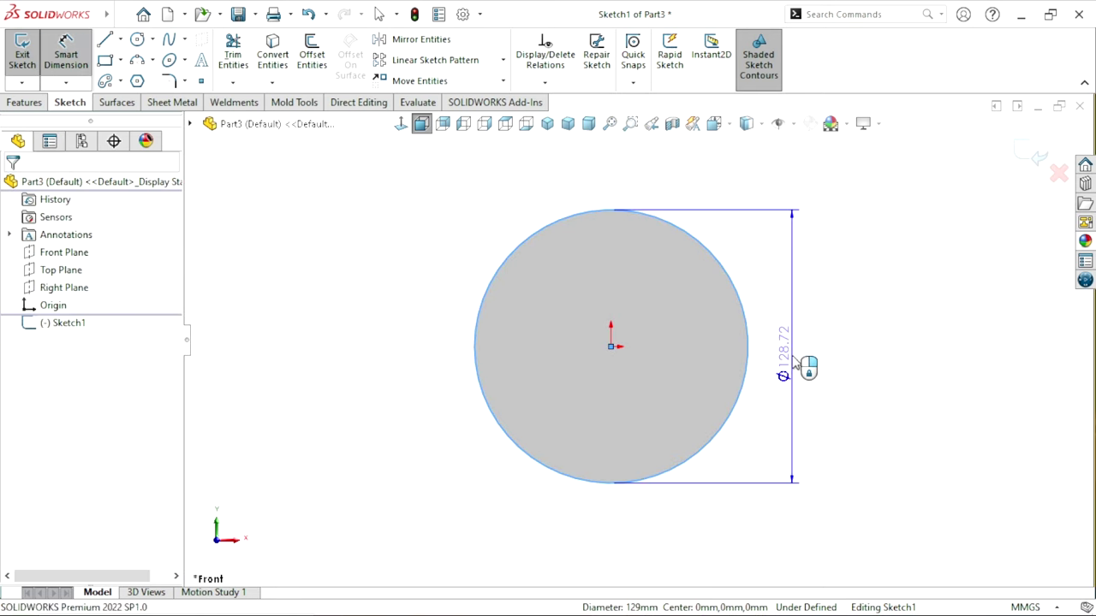
left_click(793, 357)
type("48")
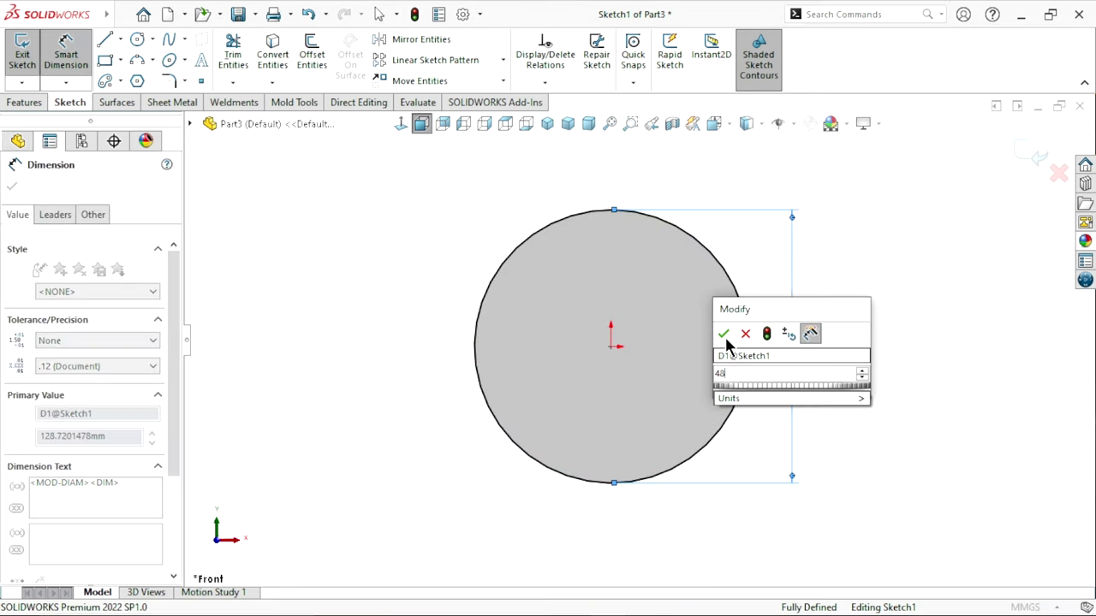
left_click(724, 334)
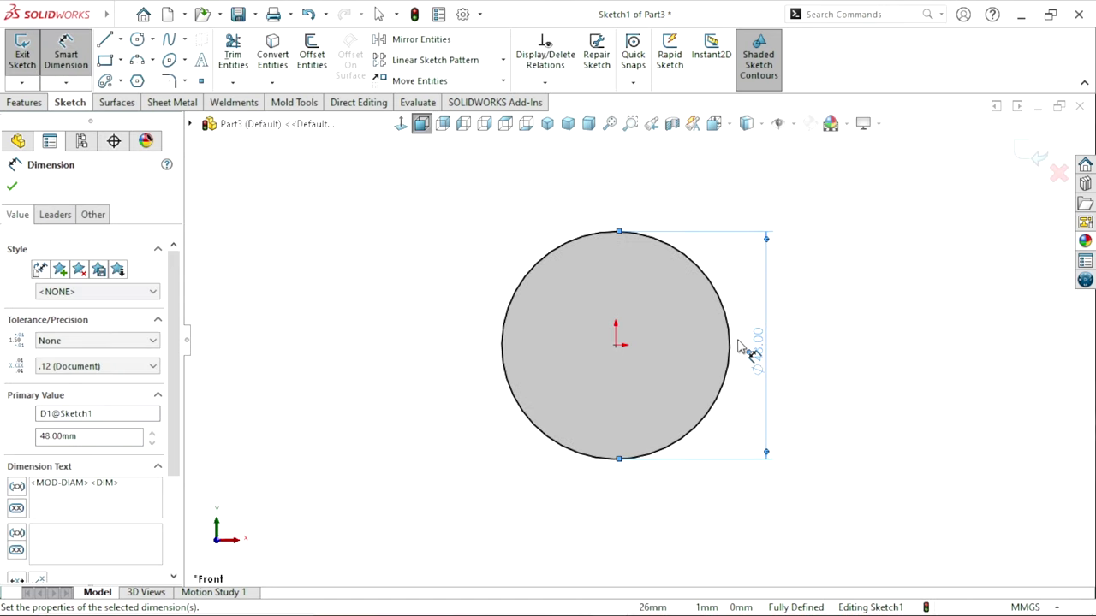
left_click(956, 178)
left_click(1030, 152)
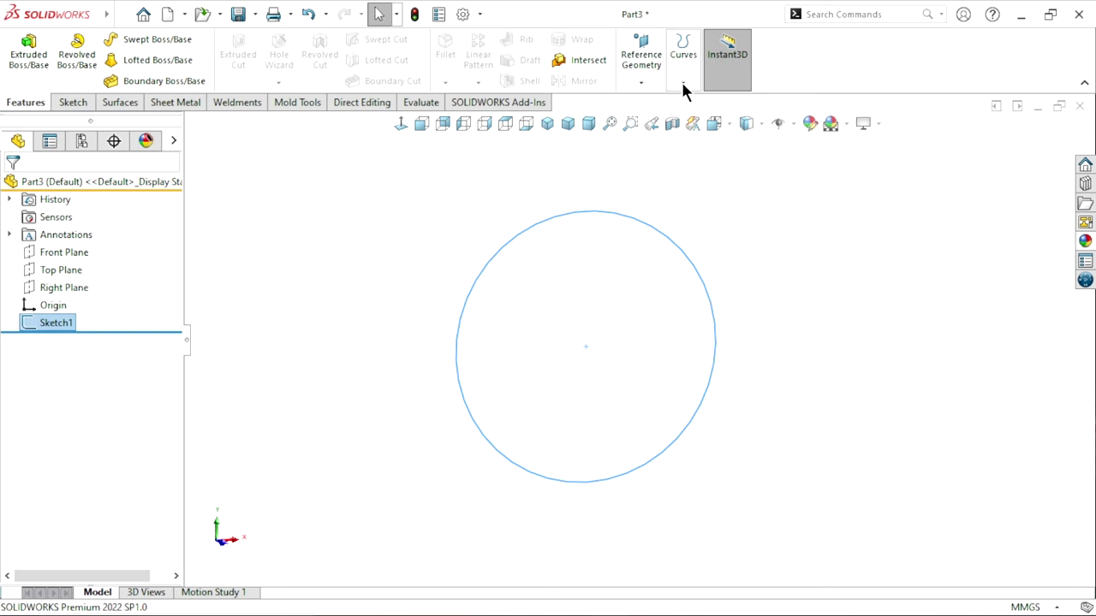
Create Plane1 offset 80 mm from the Front Plane, then select it
left_click(641, 82)
left_click(655, 100)
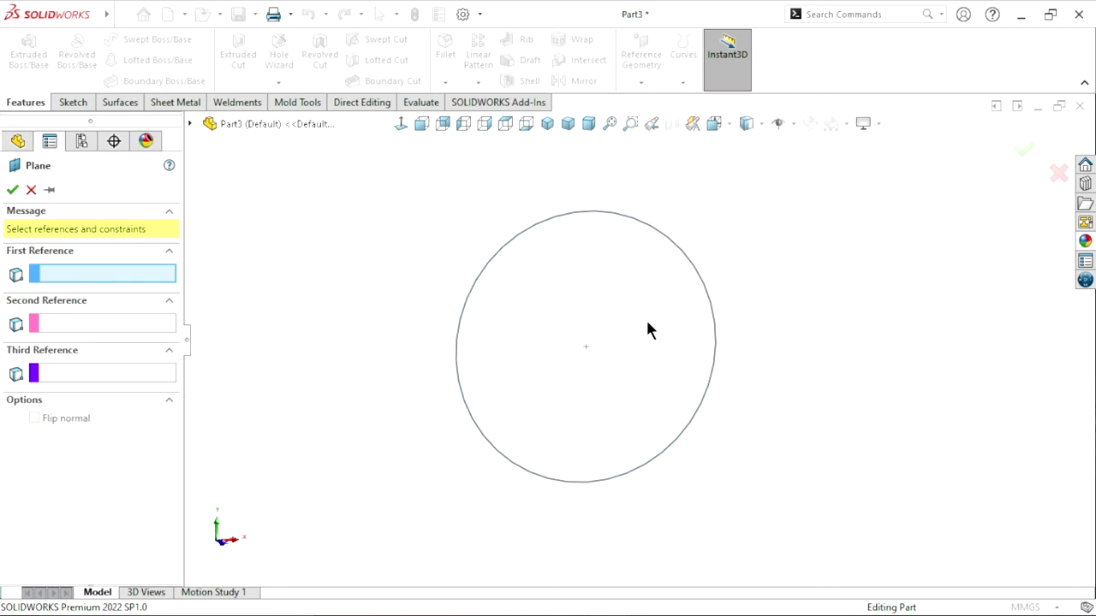
left_click(190, 123)
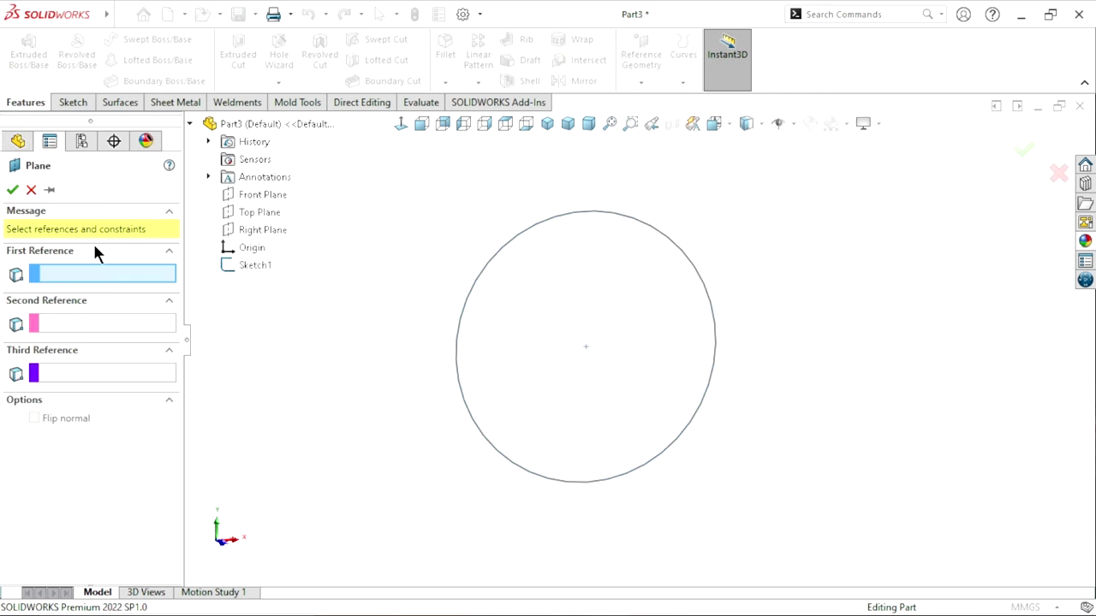
left_click(258, 195)
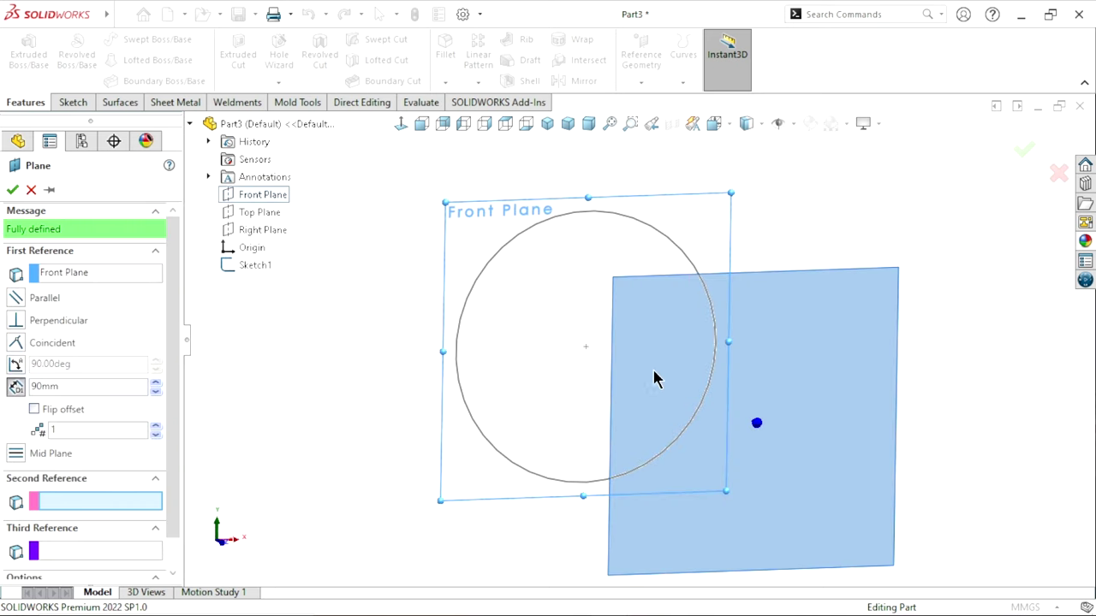
mouse_move(653, 378)
middle_mouse_down()
mouse_move(751, 369)
mouse_move(511, 408)
mouse_move(405, 456)
middle_mouse_up()
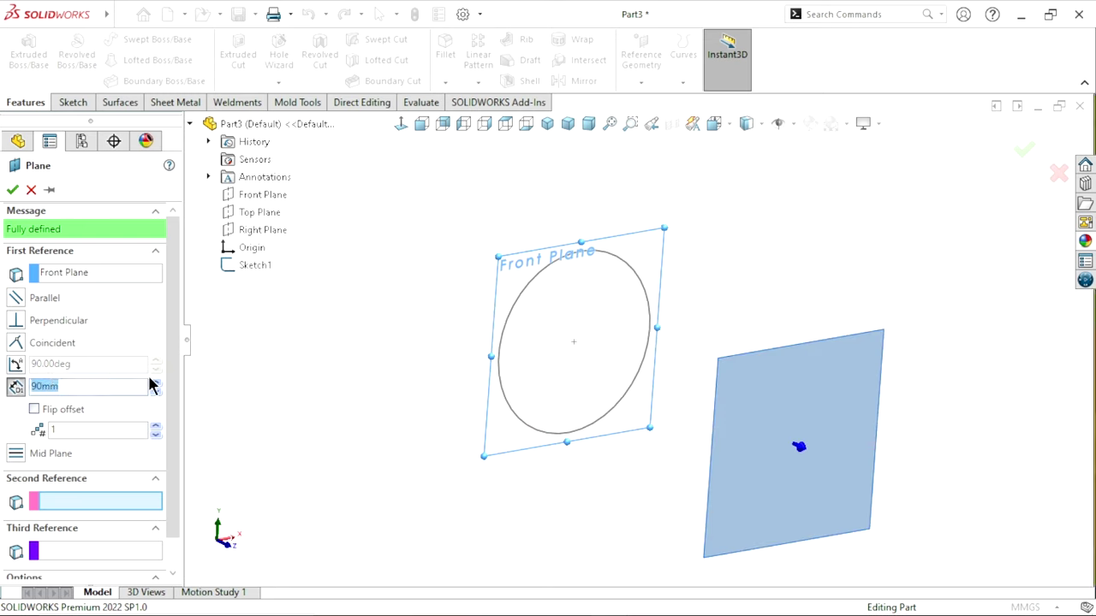
left_click(69, 382)
type("80")
key("Return")
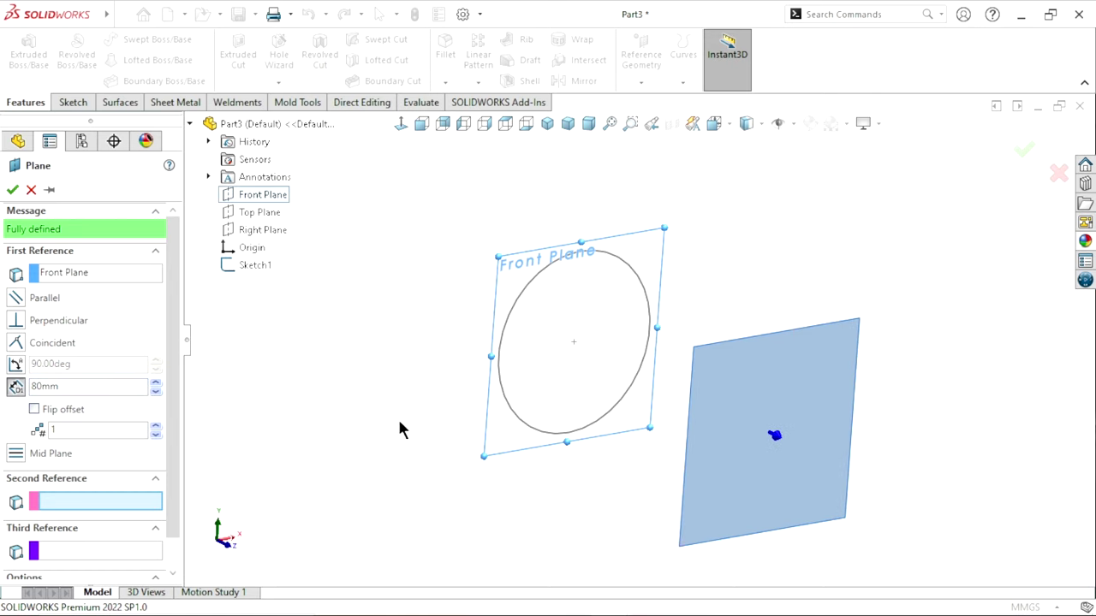
scroll(633, 381, "up", 1)
scroll(640, 384, "up", 1)
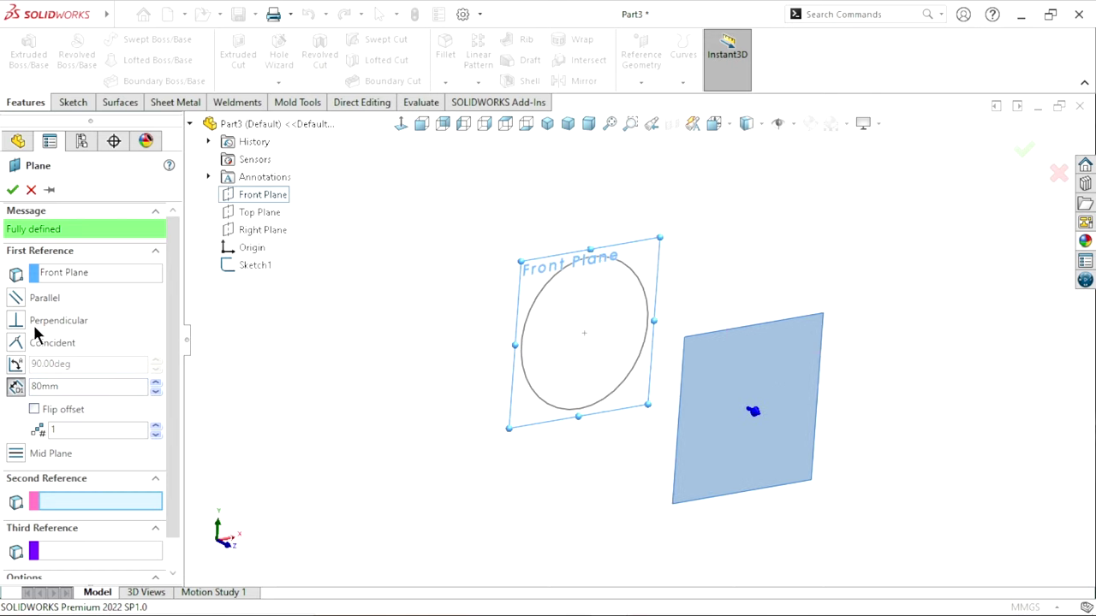
left_click(12, 191)
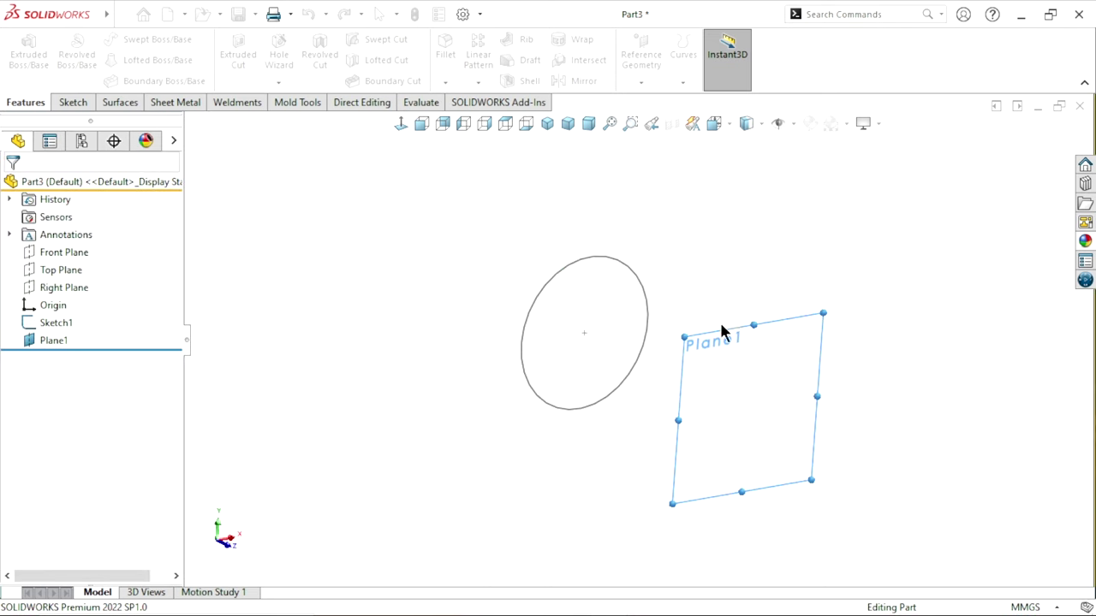
left_click(746, 339)
Sketch a Ø90 mm circle centred on the origin on Plane1 and exit the sketch
left_click(815, 281)
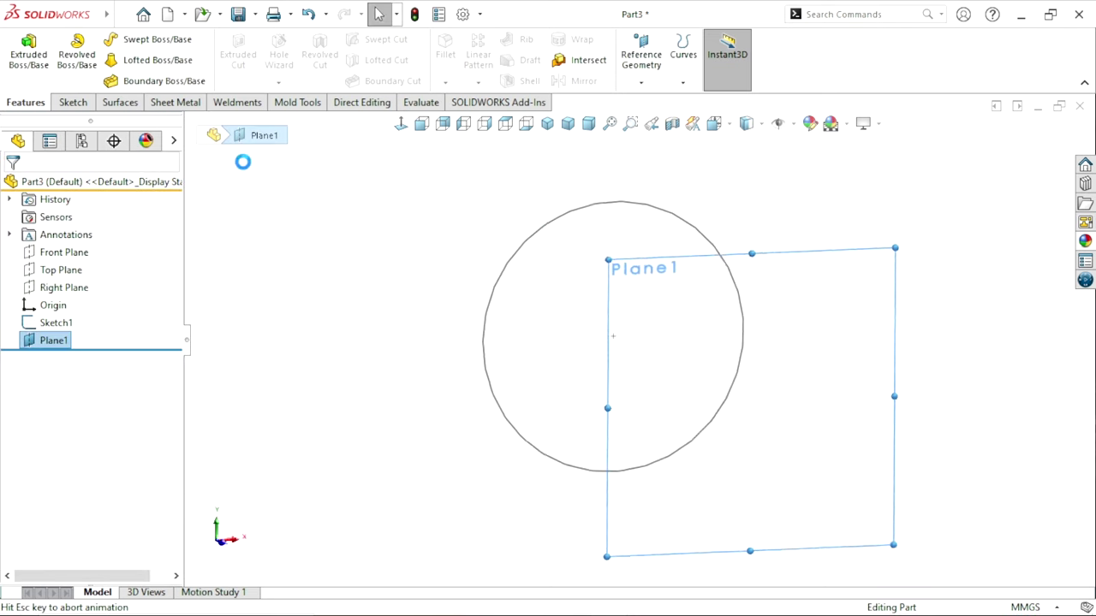
left_click(137, 40)
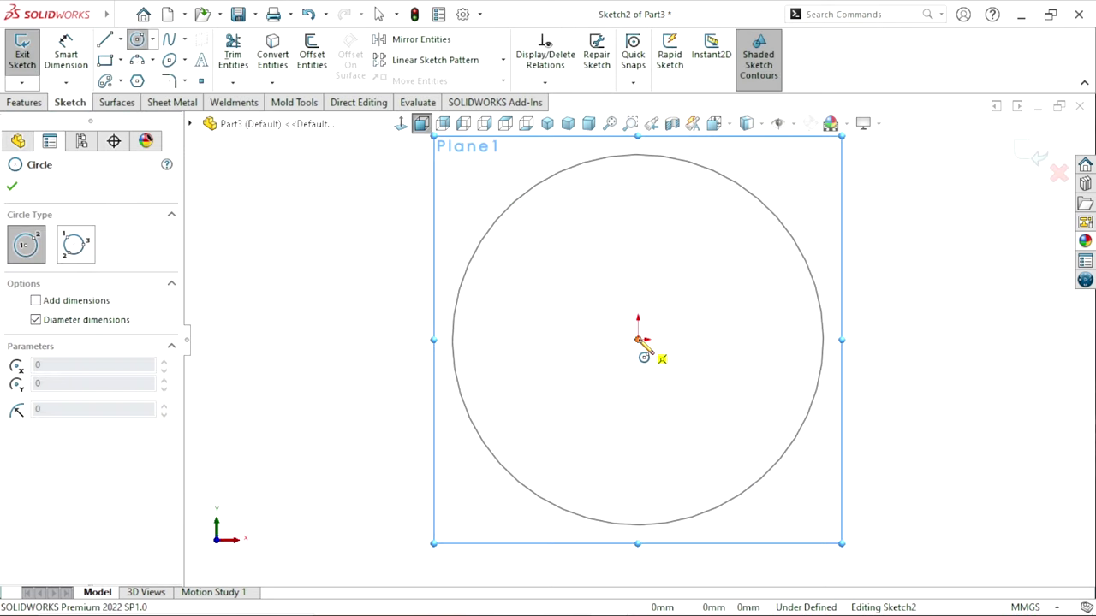
left_click(638, 339)
left_click(827, 237)
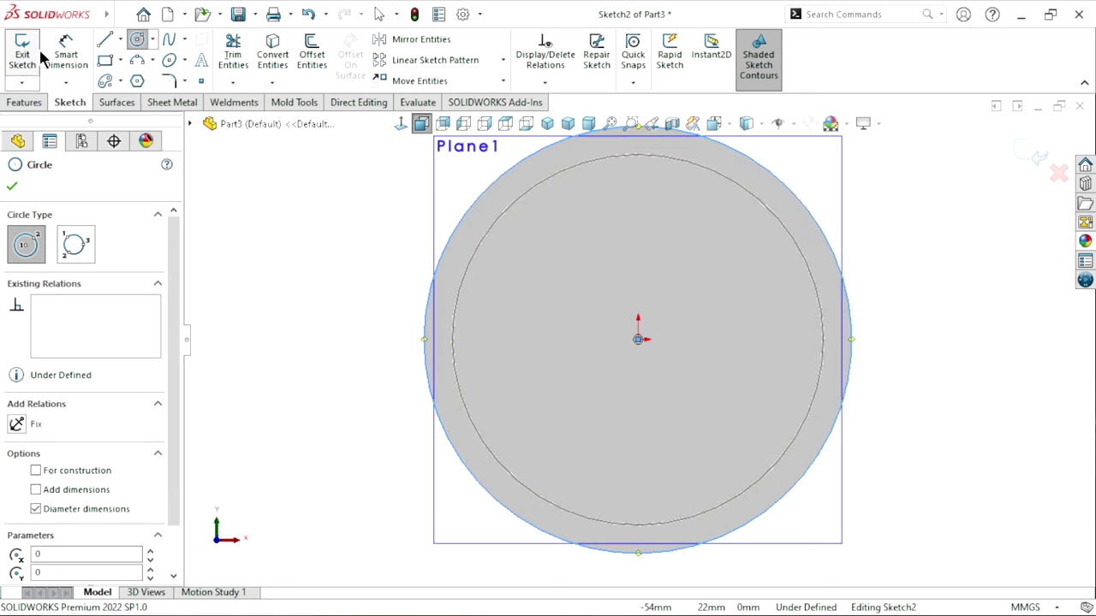
key("Escape")
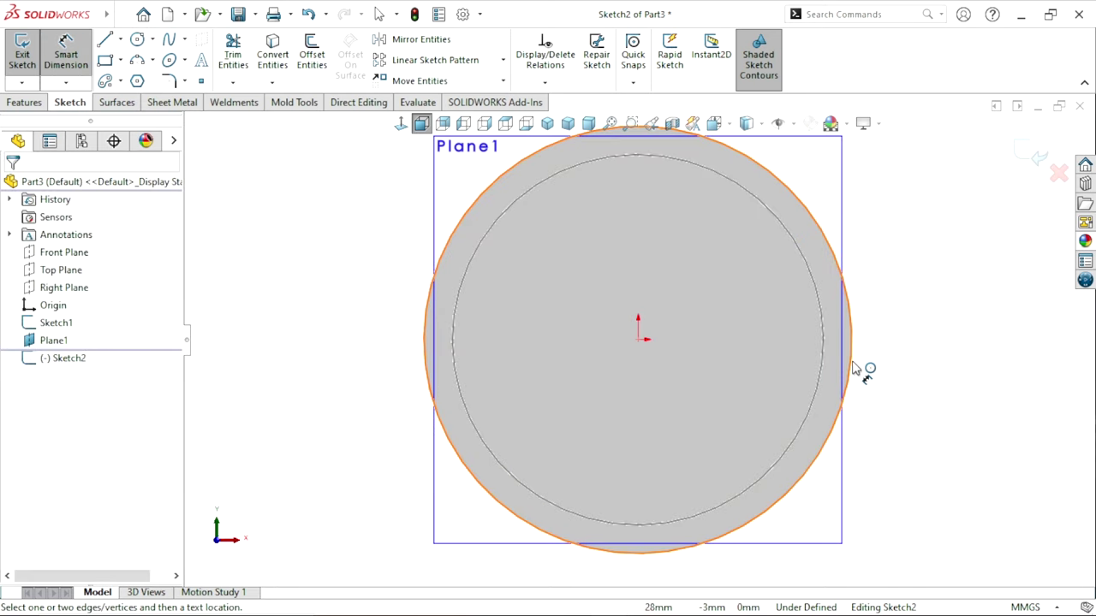
left_click(855, 368)
left_click(894, 352)
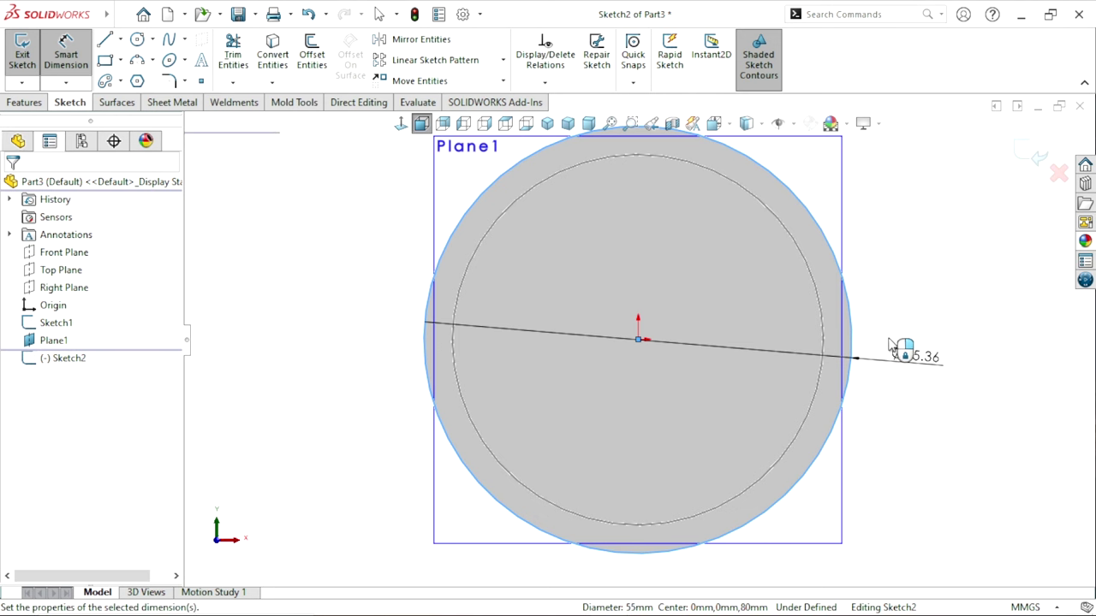
type("90")
key("Return")
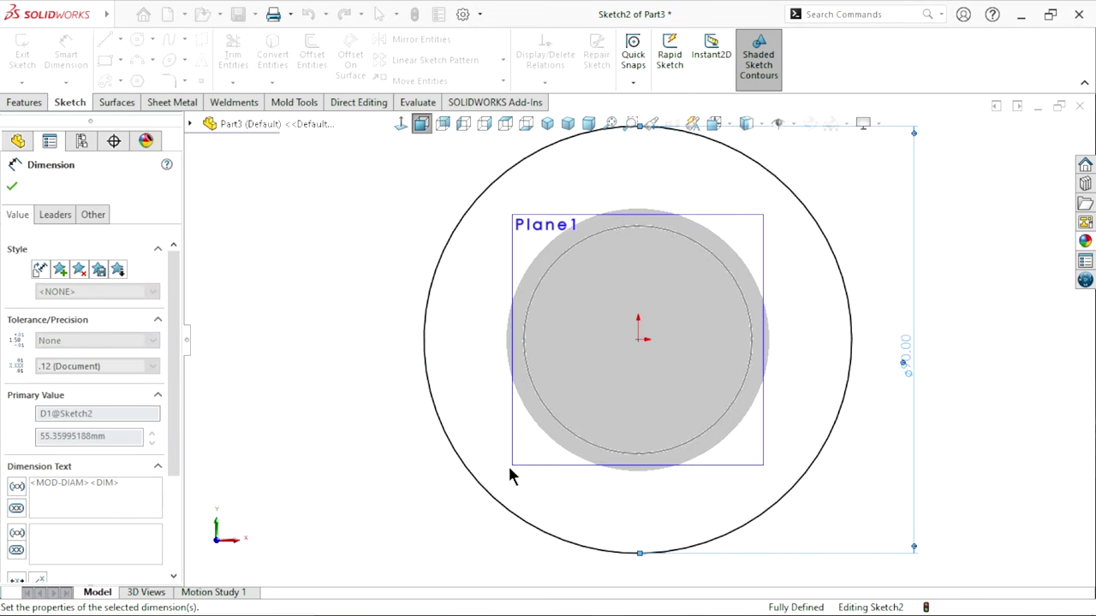
key("Escape")
key("Escape")
key("ctrl+b")
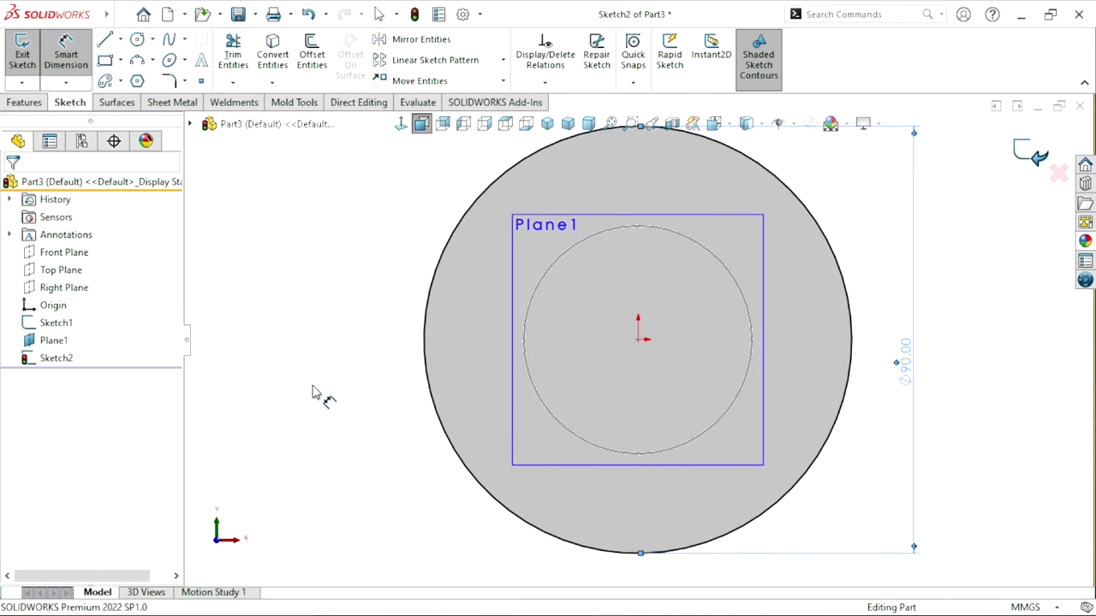
Zoom to fit, hide Plane1, and orbit so the circles appear at an angle
key("z")
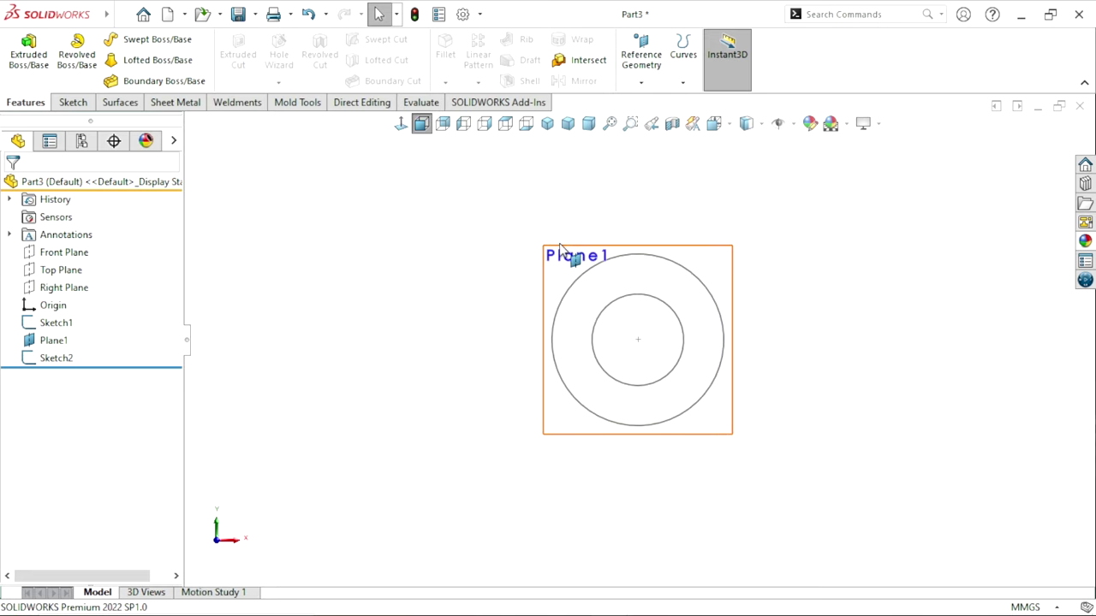
left_click(559, 244)
left_click(656, 198)
middle_click_drag(362, 365, 424, 373)
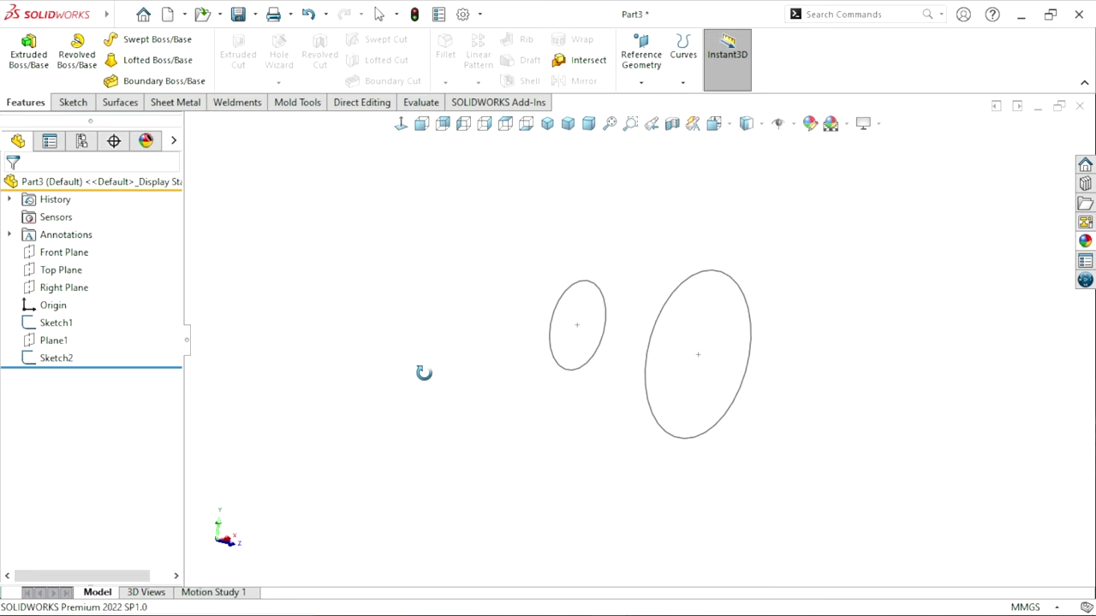
Create Plane2 offset 90 mm from the Front Plane, flipped to the opposite side
left_click(640, 84)
left_click(644, 101)
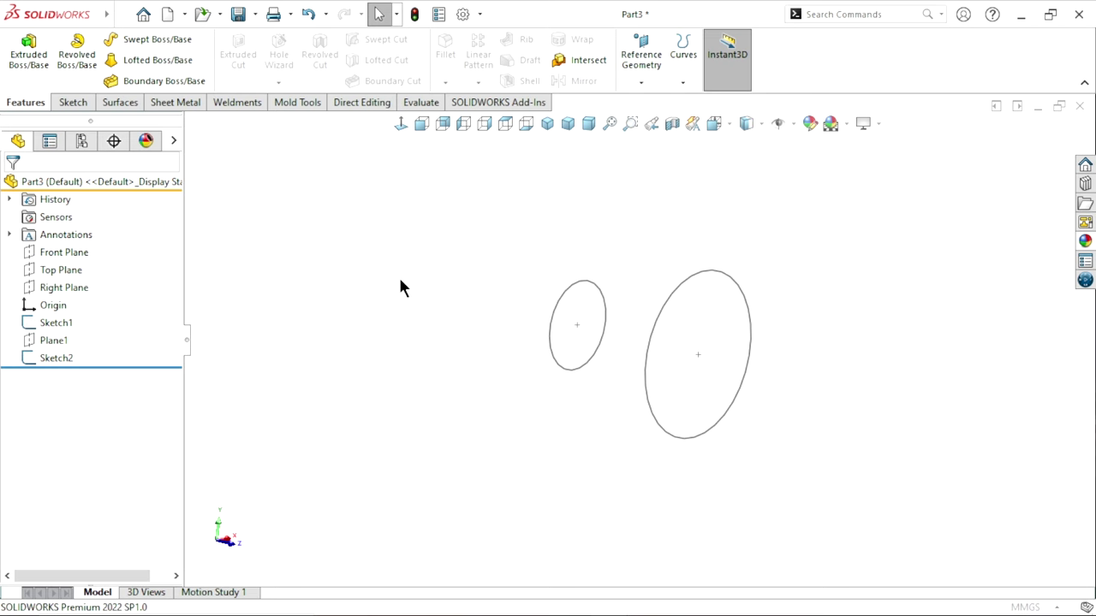
left_click(190, 125)
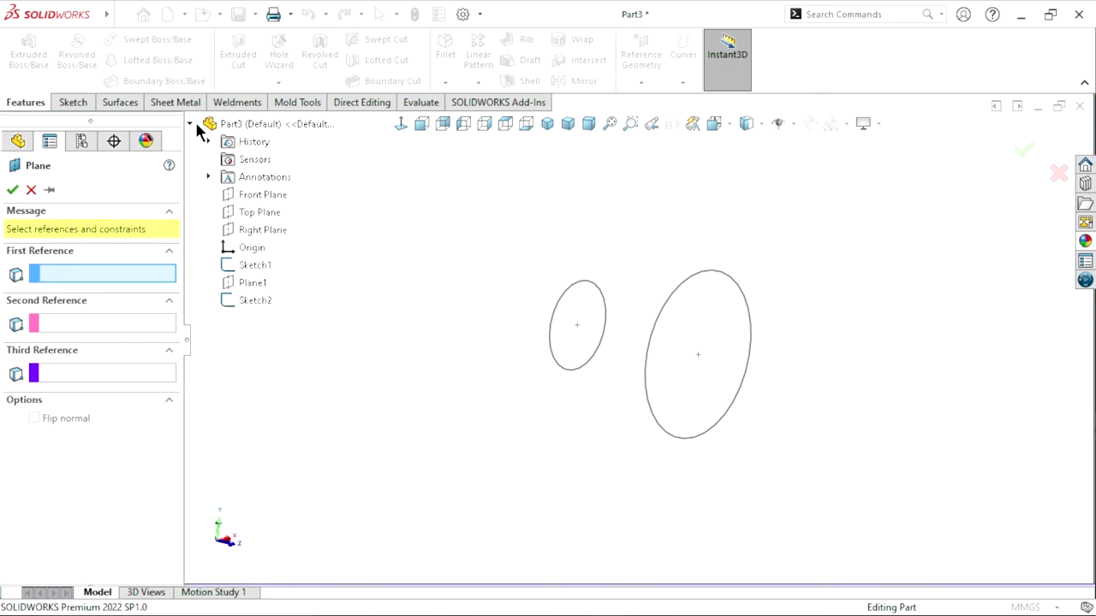
left_click(262, 197)
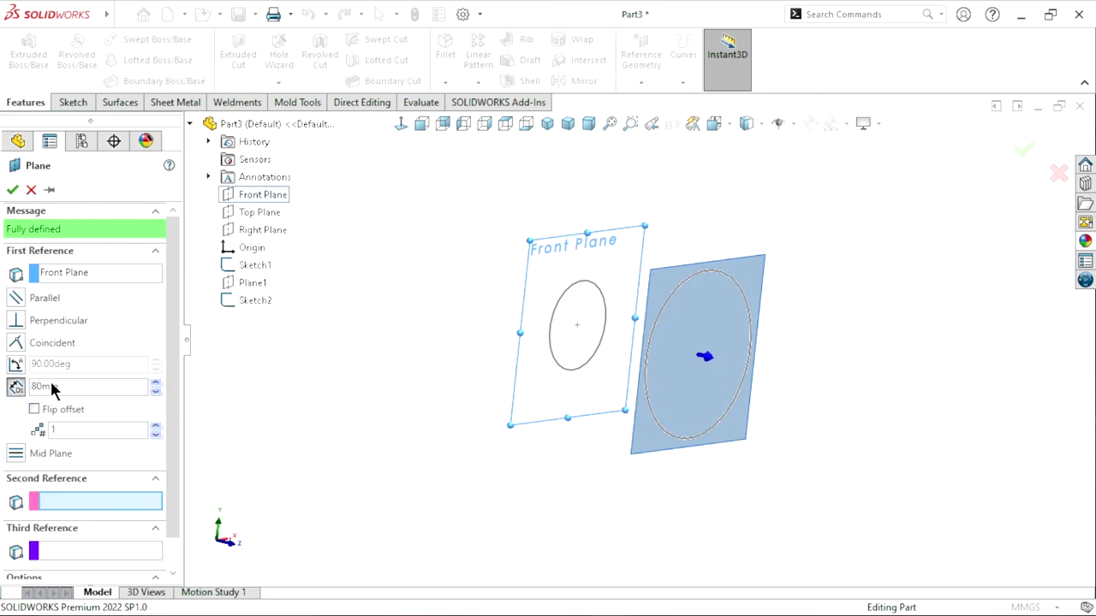
left_click(78, 386)
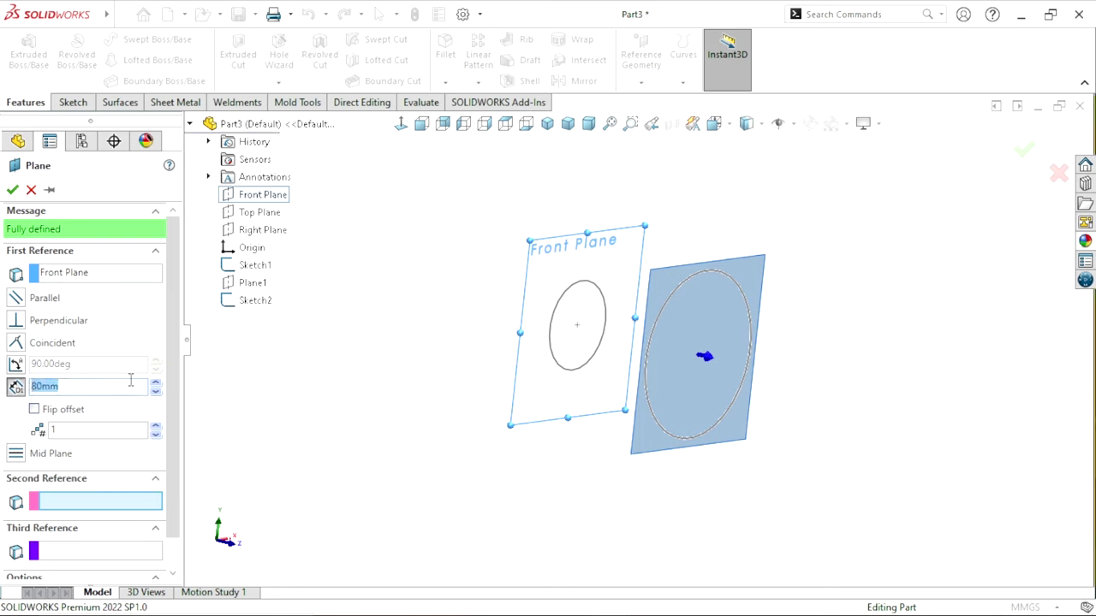
type("90")
key("Return")
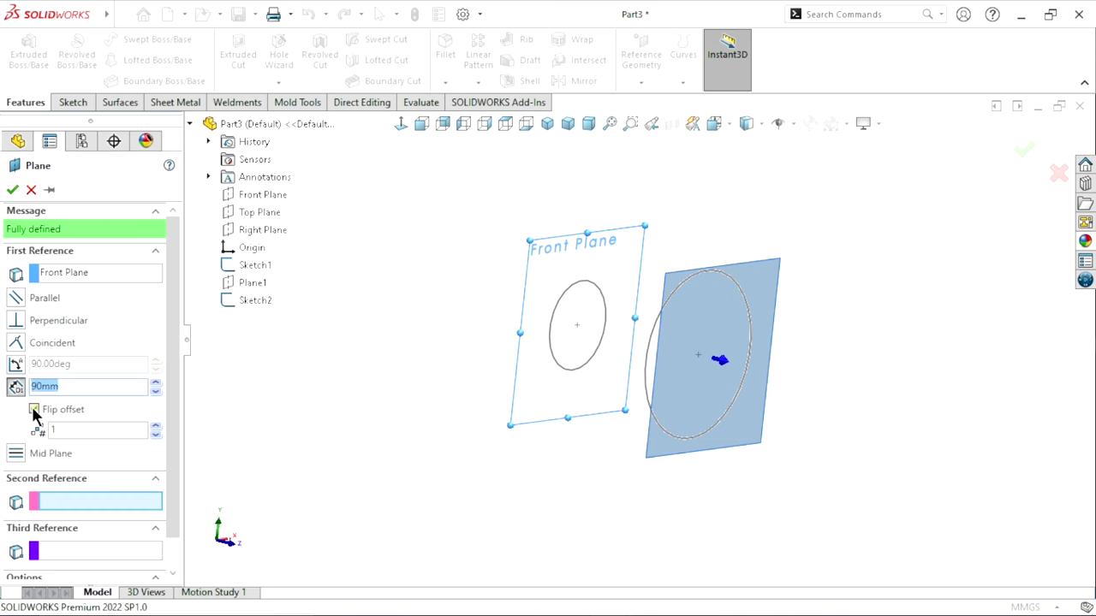
left_click(35, 410)
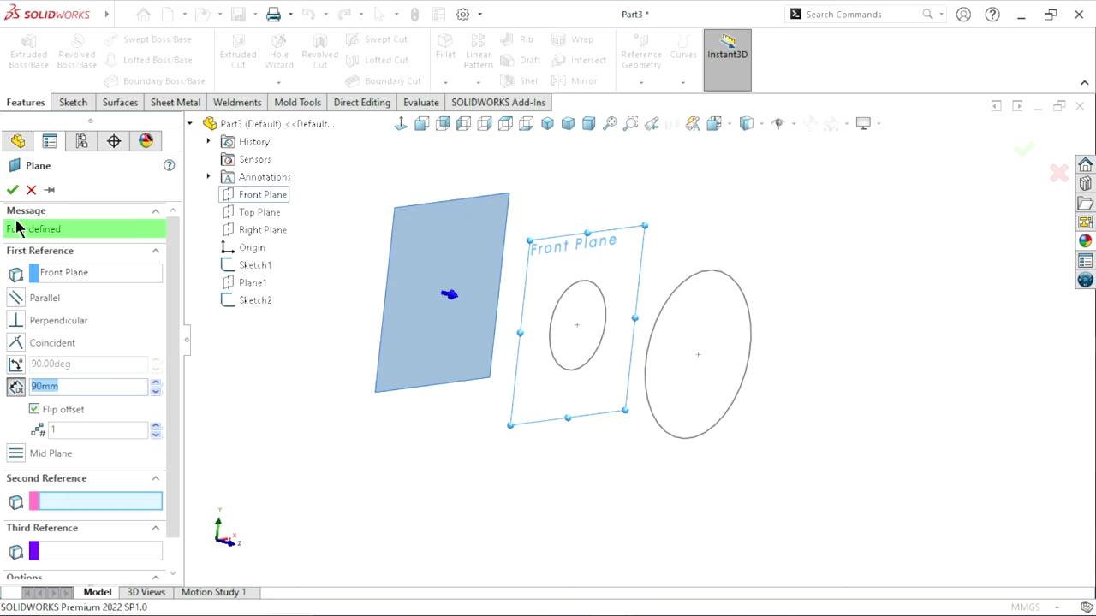
left_click(12, 189)
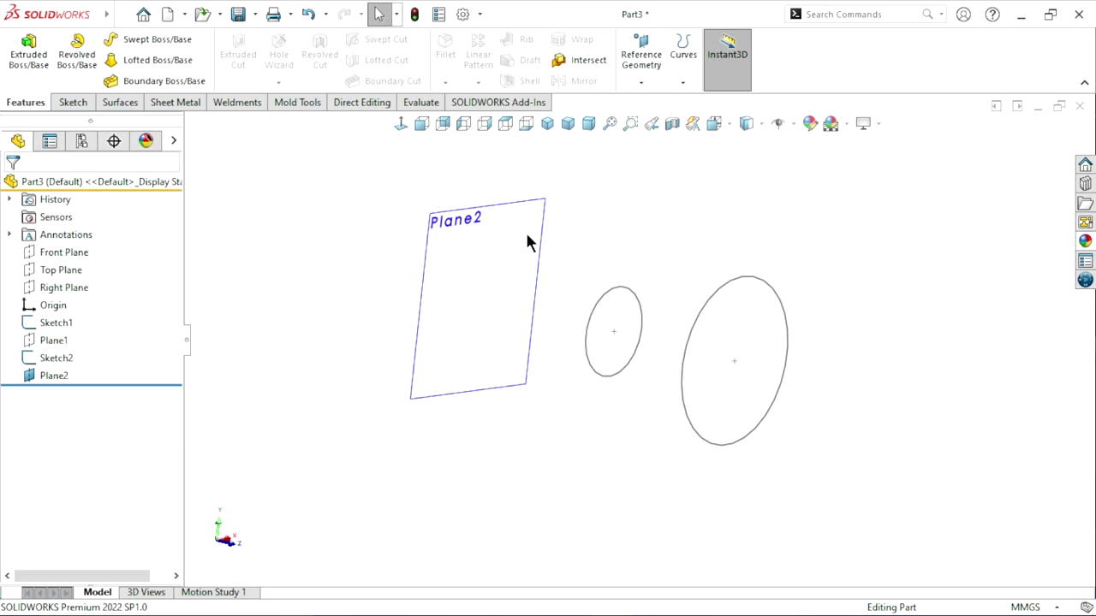
Start a sketch on Plane2 and draw a circle centred on the origin
left_click(460, 214)
left_click(528, 163)
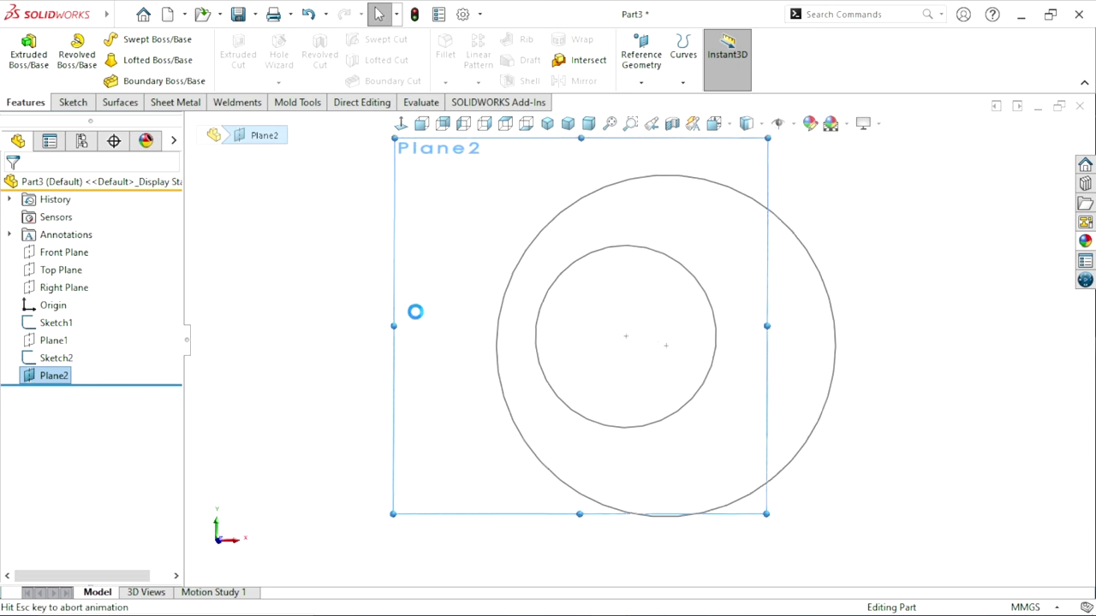
left_click(138, 38)
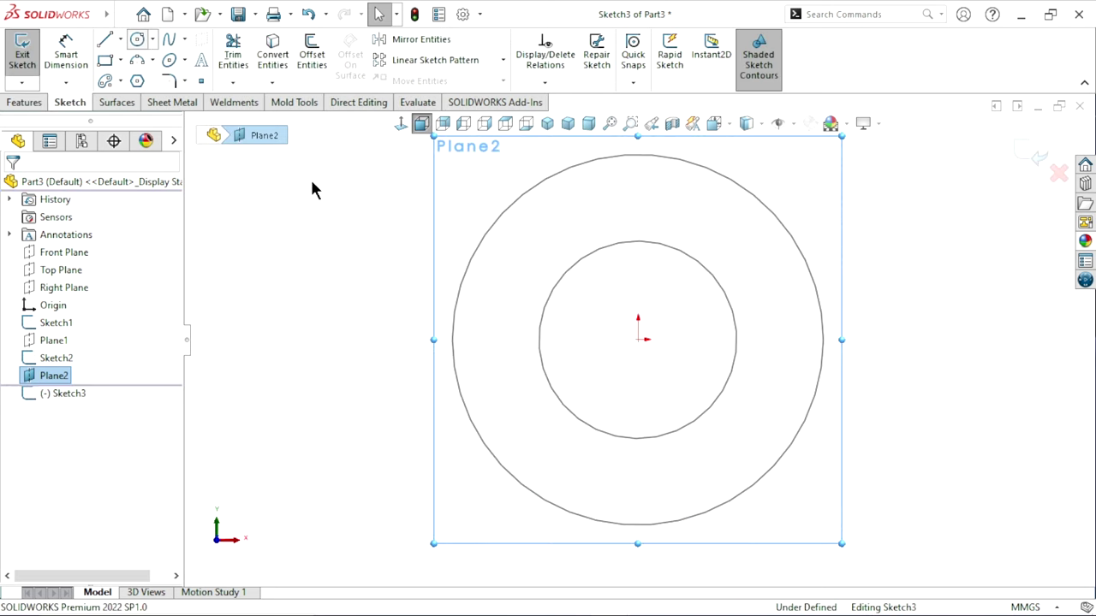
left_click(638, 339)
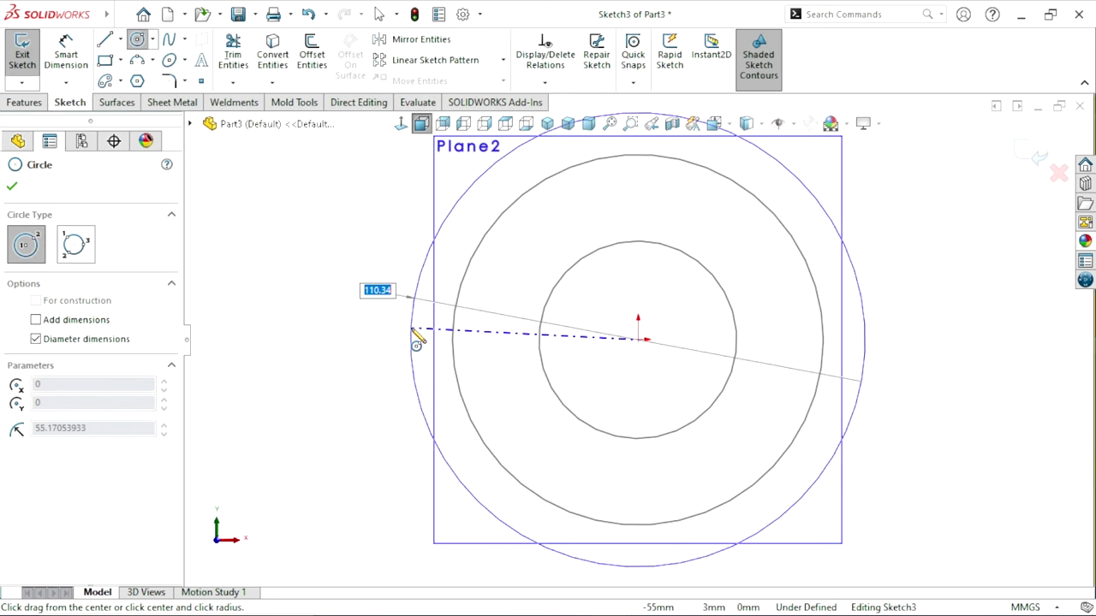
left_click(411, 338)
Dimension the circle to a 70 mm diameter and exit Sketch3
left_click(66, 53)
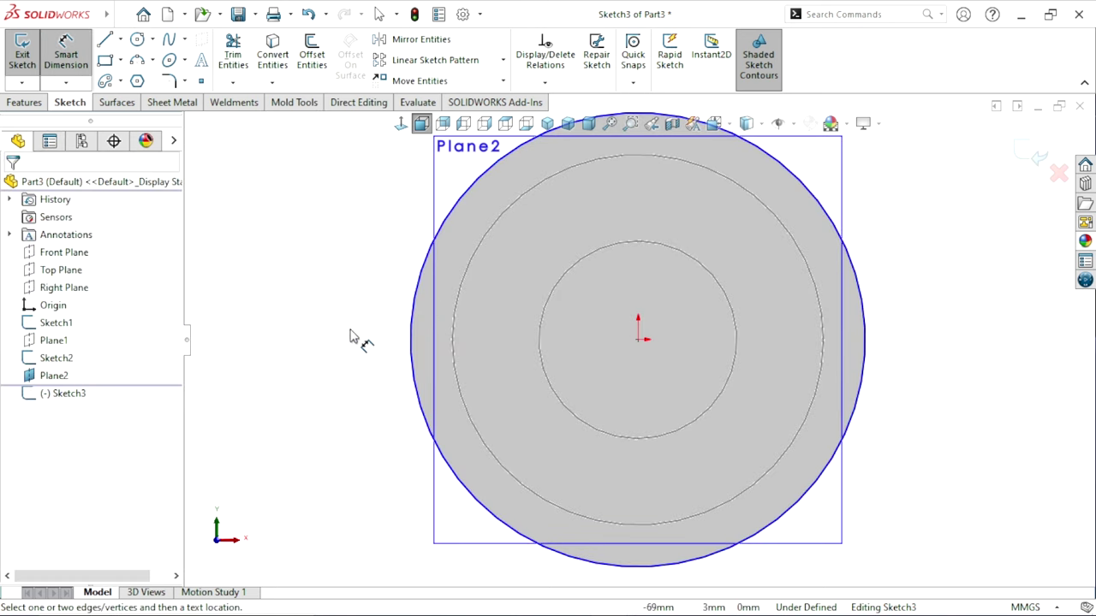
left_click(412, 341)
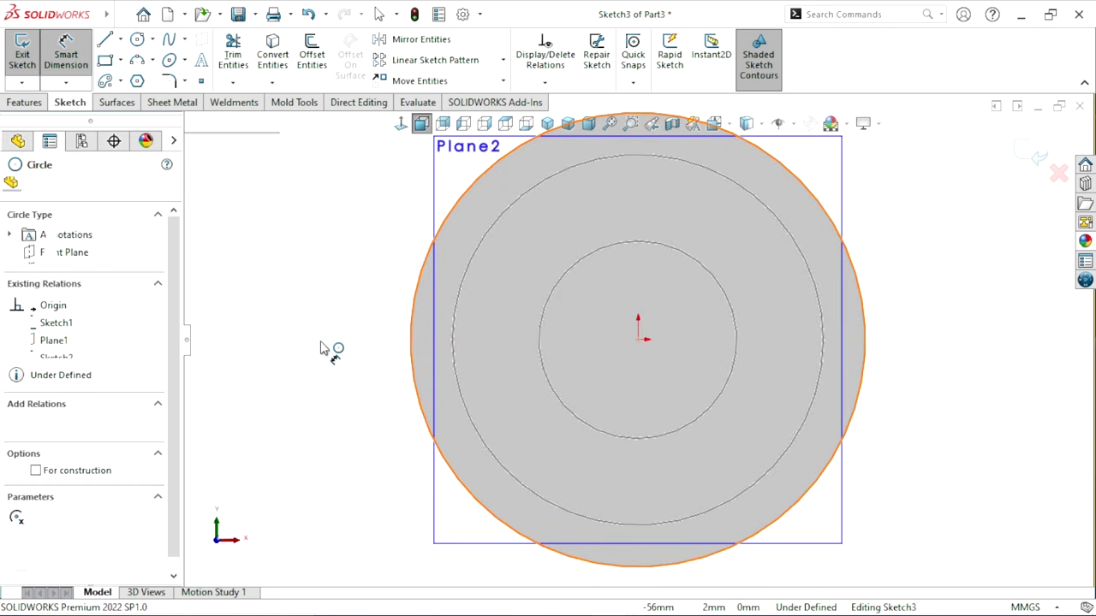
left_click(323, 346)
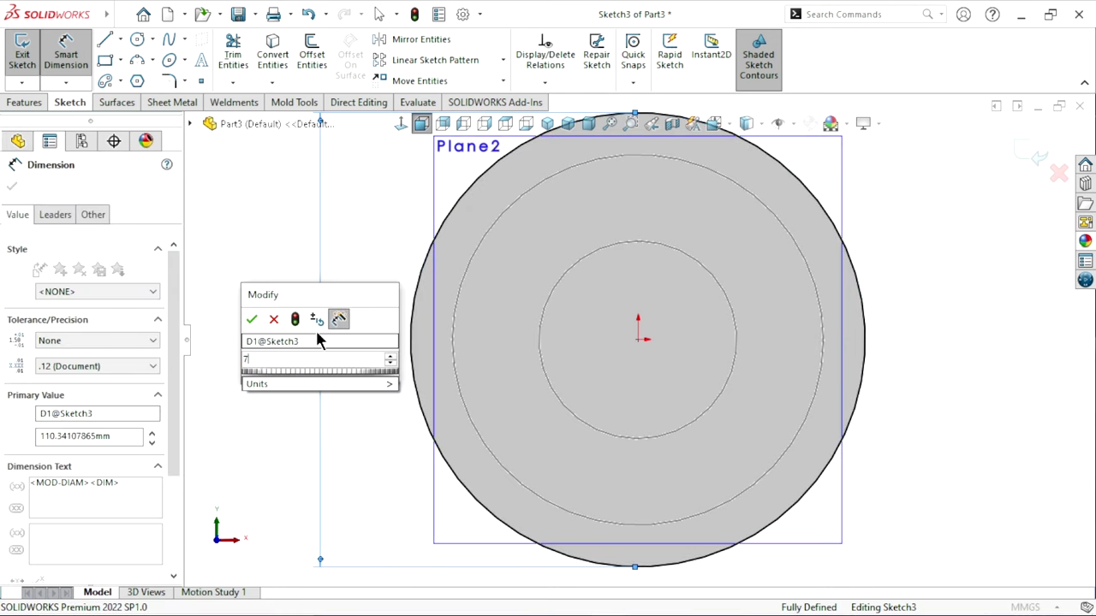
type("70")
left_click(252, 319)
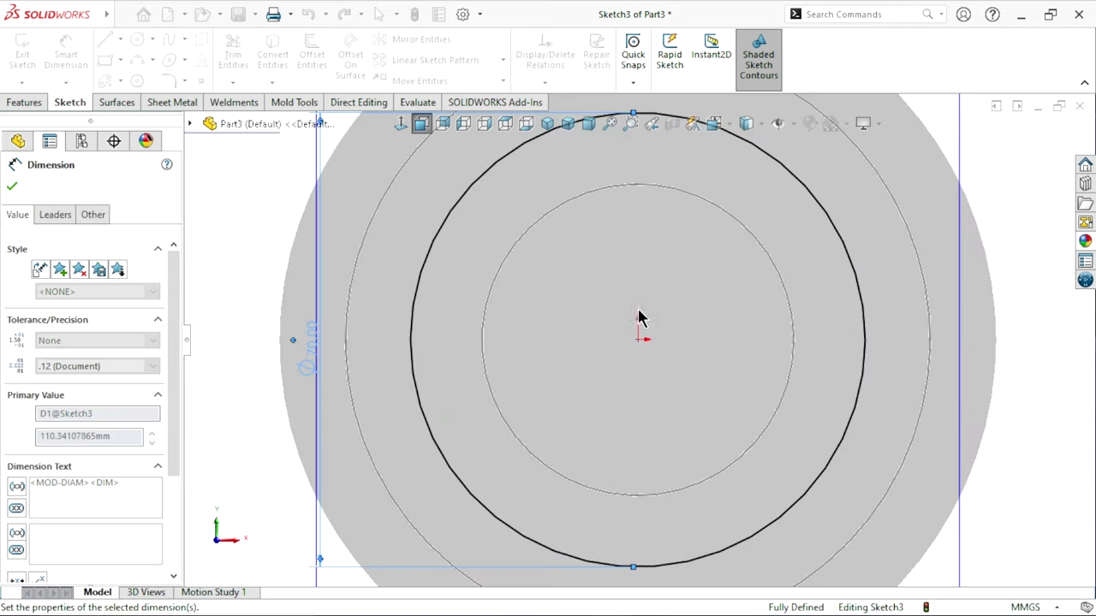
left_click(1015, 165)
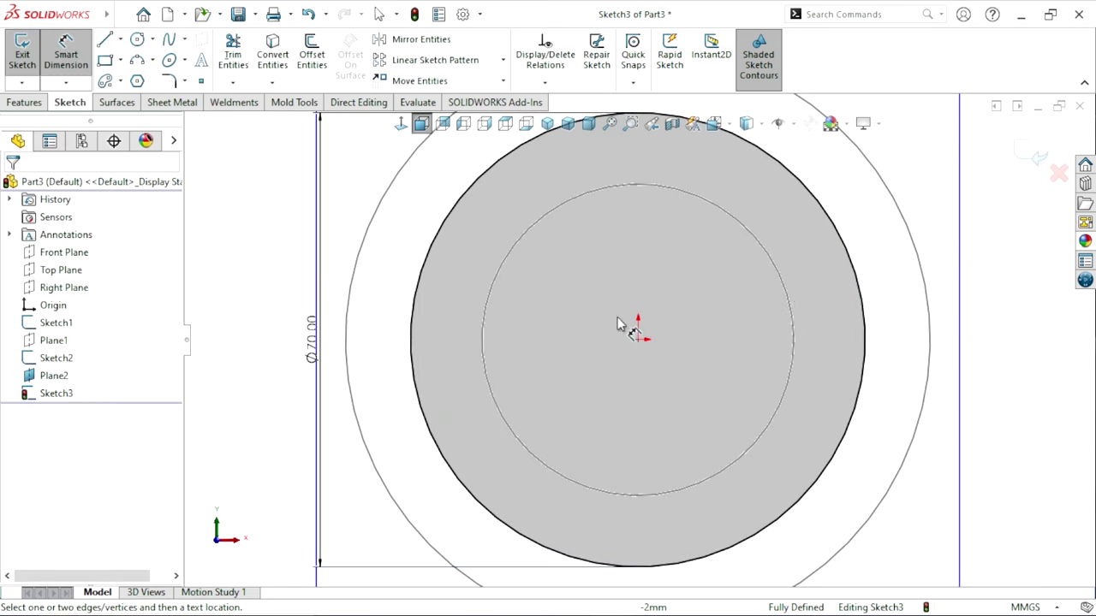
key("f")
scroll(627, 307, "down", 1)
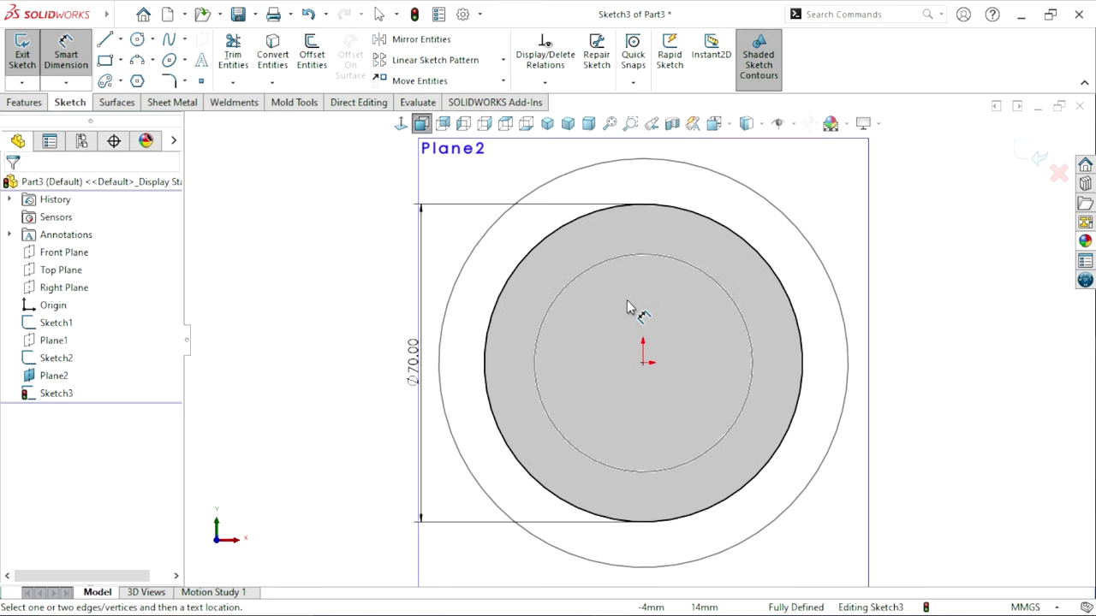
scroll(627, 306, "up", 1)
left_click(1037, 157)
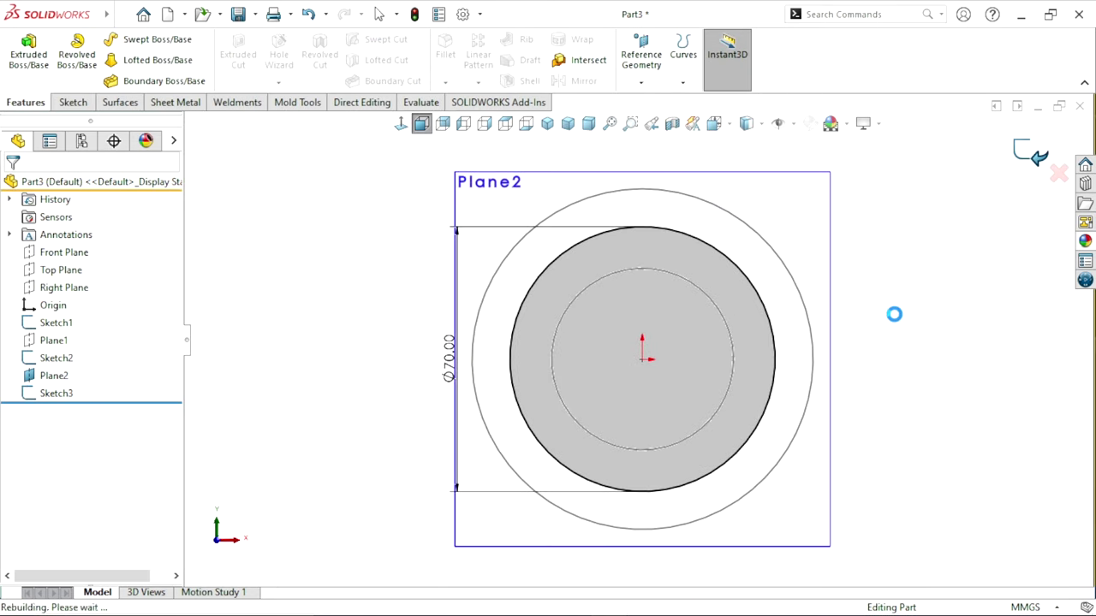
Hide Plane2, reframe the three circle profiles, and bring up the Surfaces commands
left_click(354, 197)
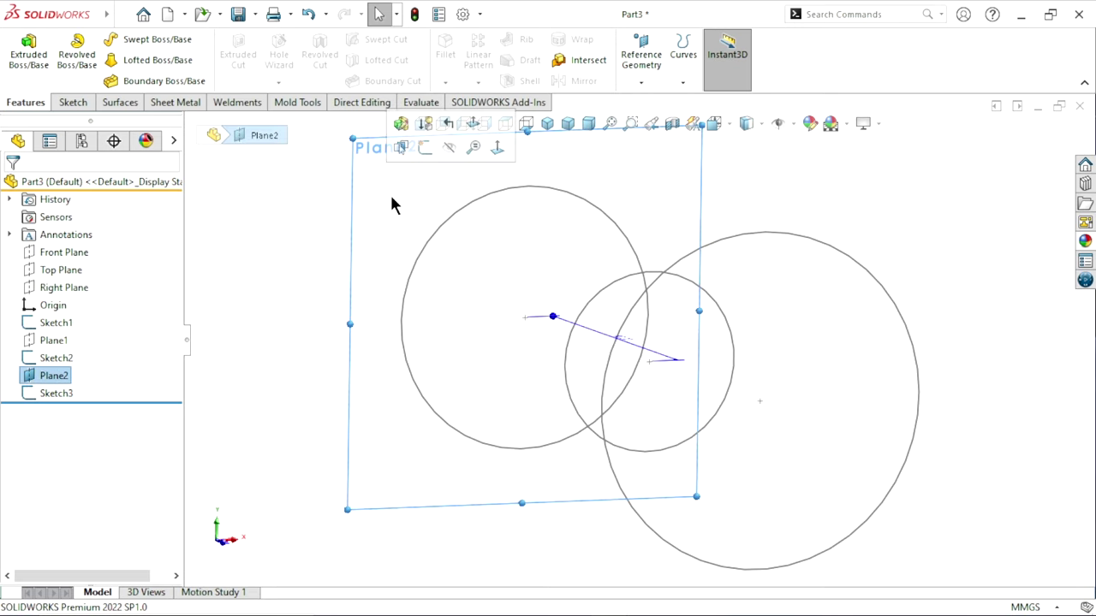
left_click(449, 148)
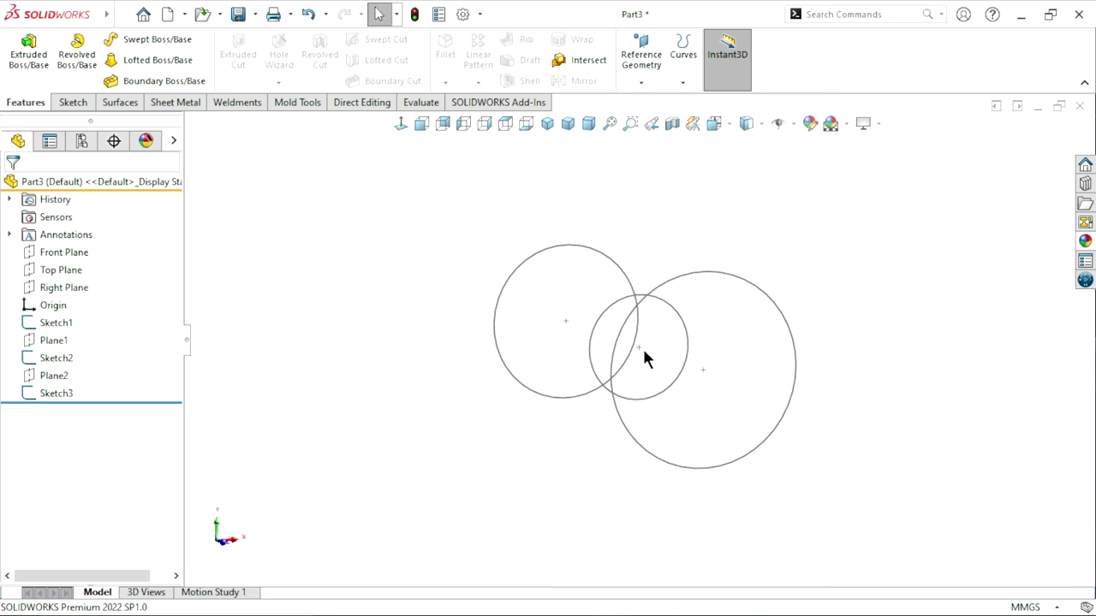
mouse_move(642, 359)
middle_mouse_down()
mouse_move(556, 369)
mouse_move(691, 379)
mouse_move(678, 326)
middle_mouse_up()
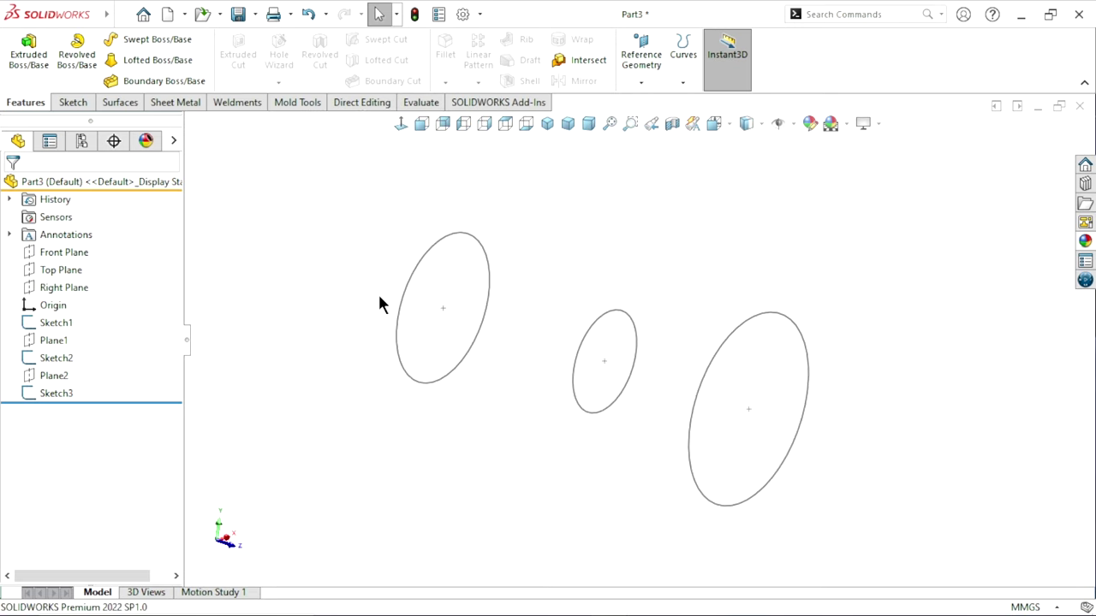
scroll(634, 420, "down", 2)
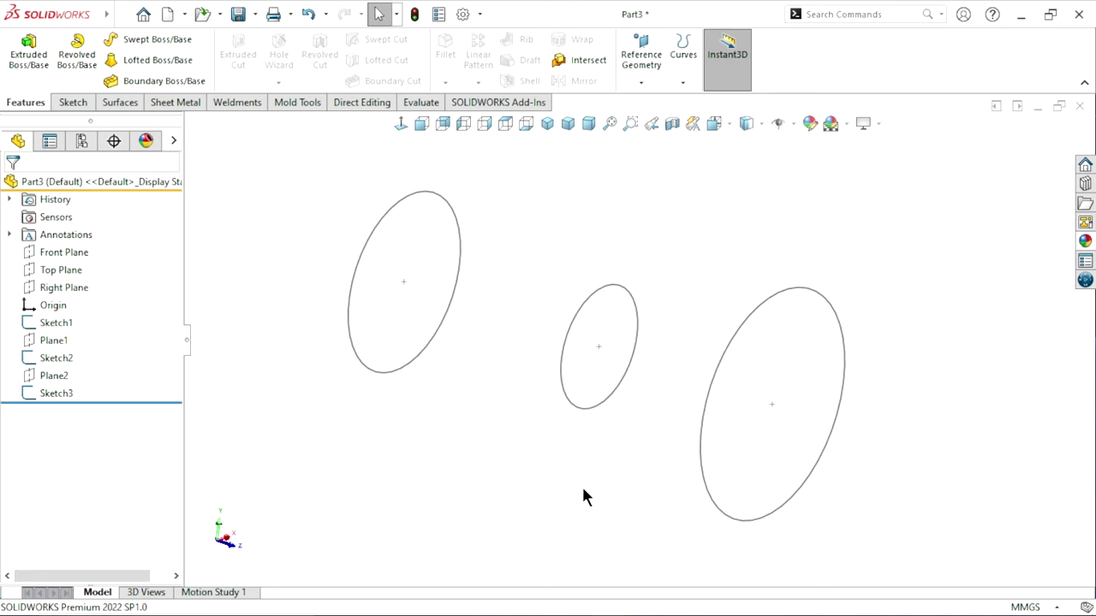
mouse_move(579, 492)
middle_mouse_down()
mouse_move(682, 339)
mouse_move(539, 350)
middle_mouse_up()
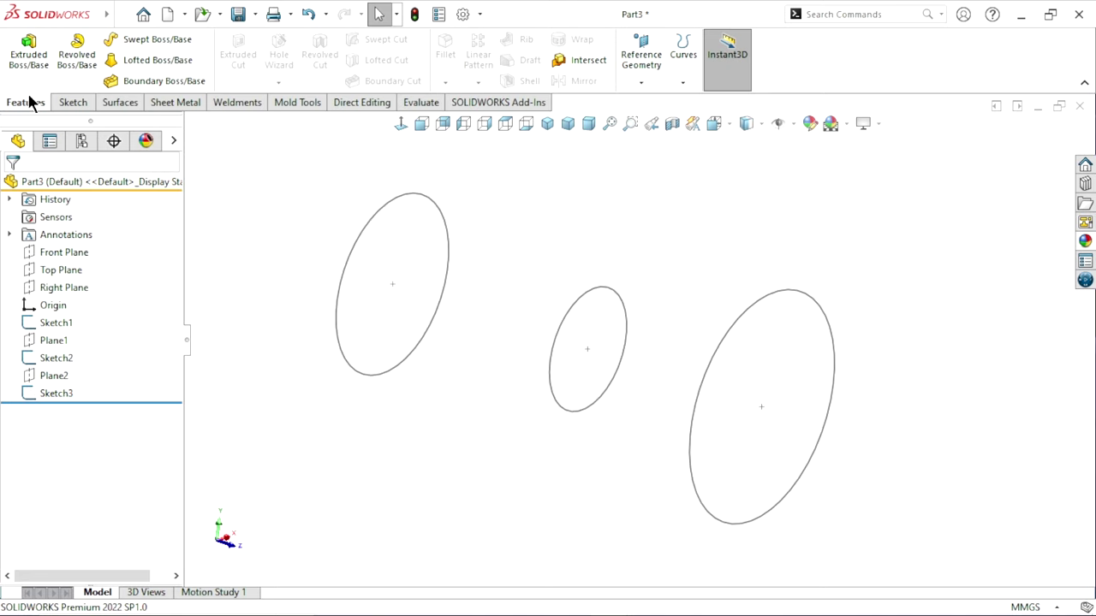
left_click(122, 103)
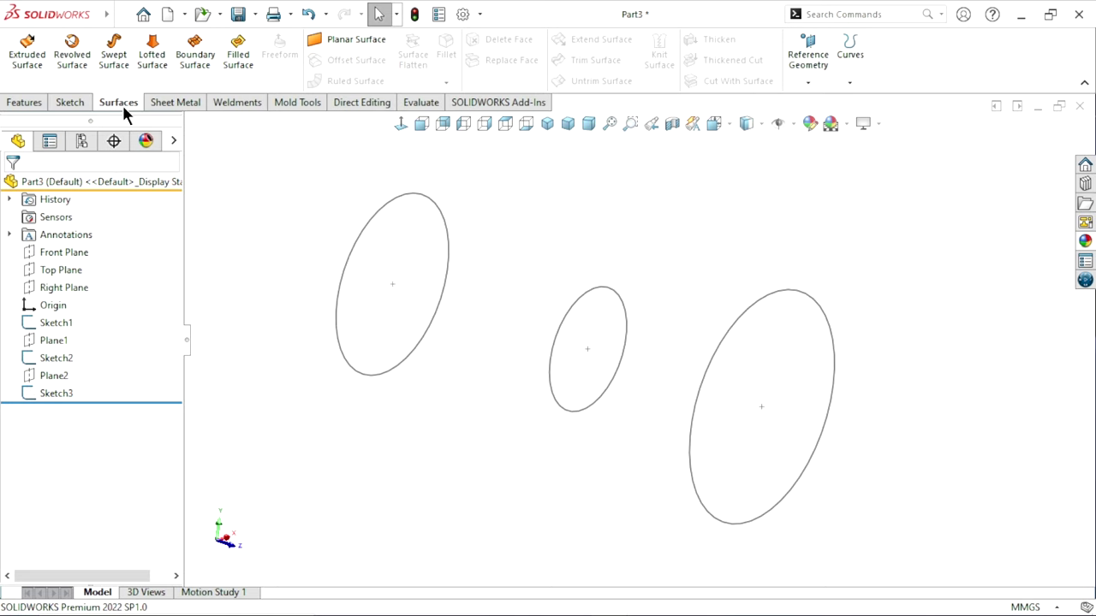
Create Surface-Loft1 through the Plane2, middle, and large circle profiles
left_click(153, 60)
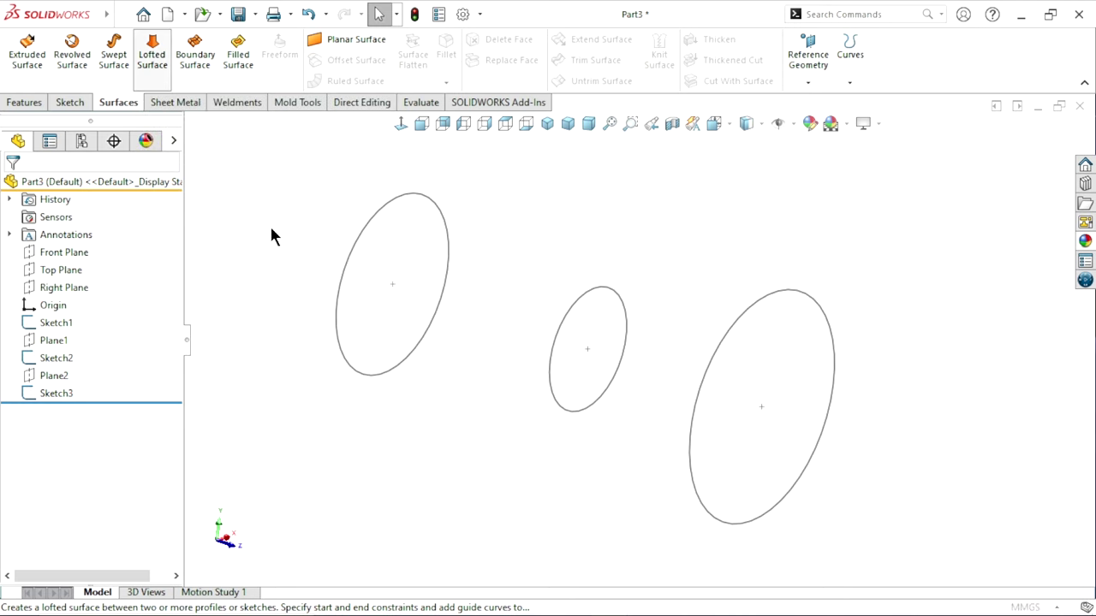
left_click(388, 211)
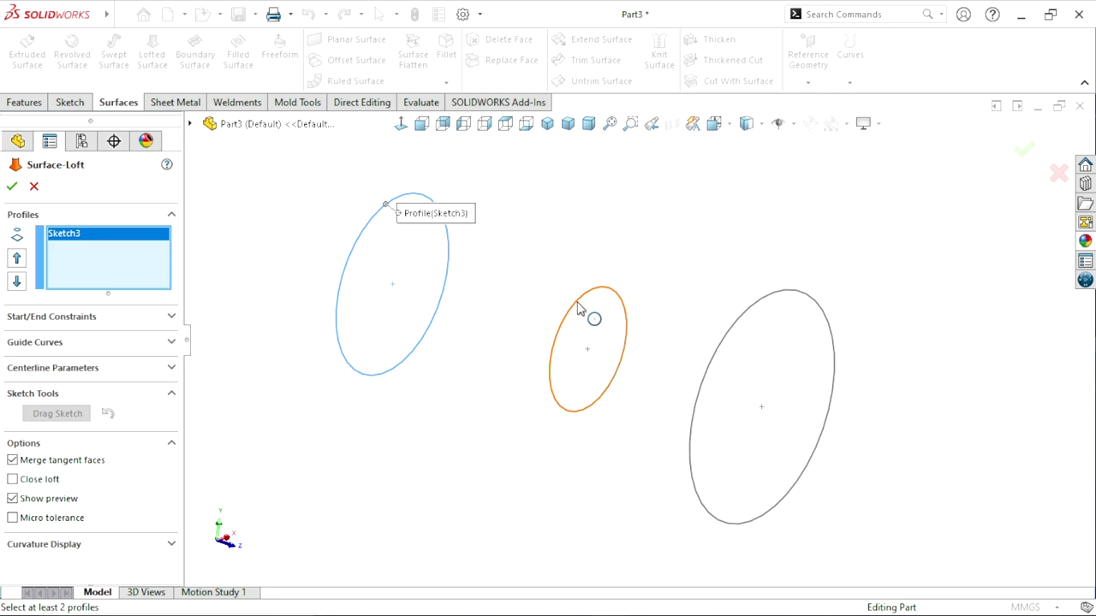
left_click(578, 308)
left_click(735, 326)
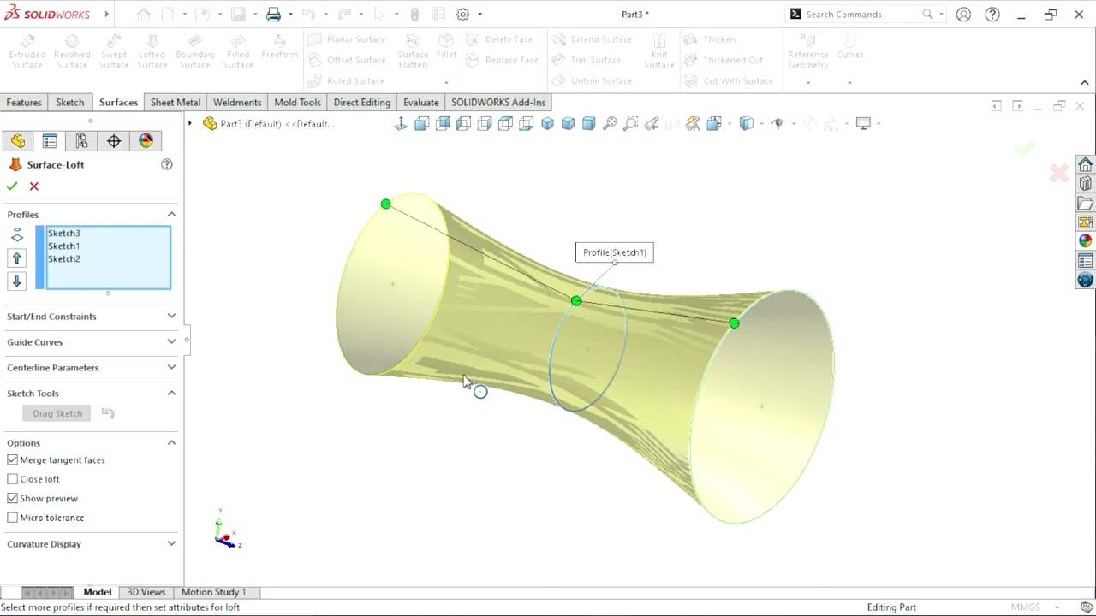
left_click(11, 185)
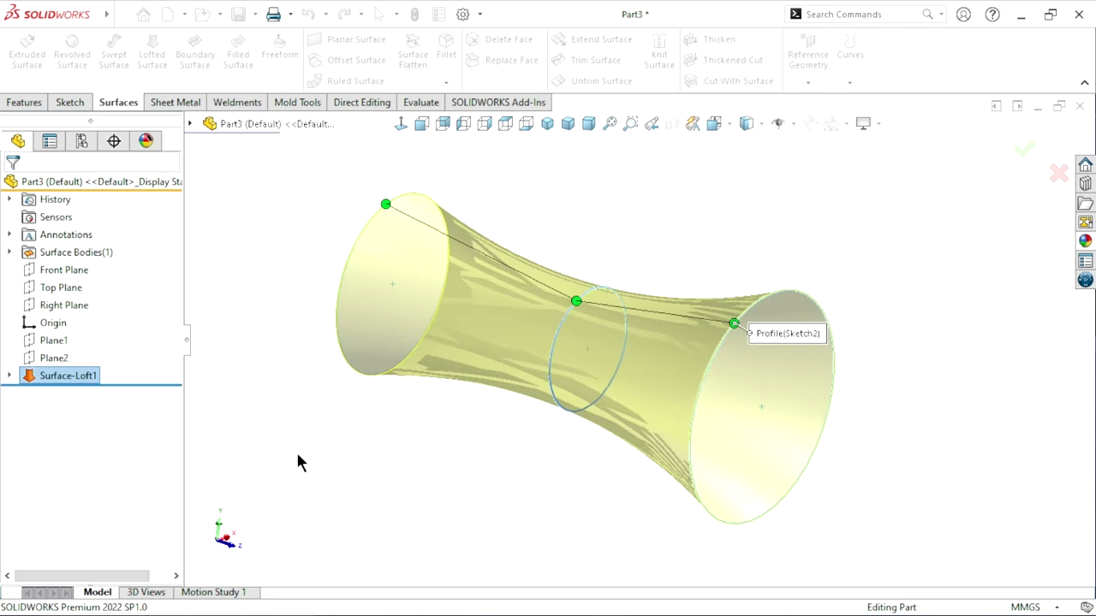
Turn off Shadows In Shaded Mode and reorient the view of the loft surface
mouse_move(459, 425)
middle_mouse_down()
mouse_move(596, 379)
mouse_move(482, 299)
mouse_move(514, 354)
mouse_move(634, 249)
mouse_move(543, 348)
mouse_move(562, 428)
mouse_move(538, 405)
mouse_move(511, 465)
middle_mouse_up()
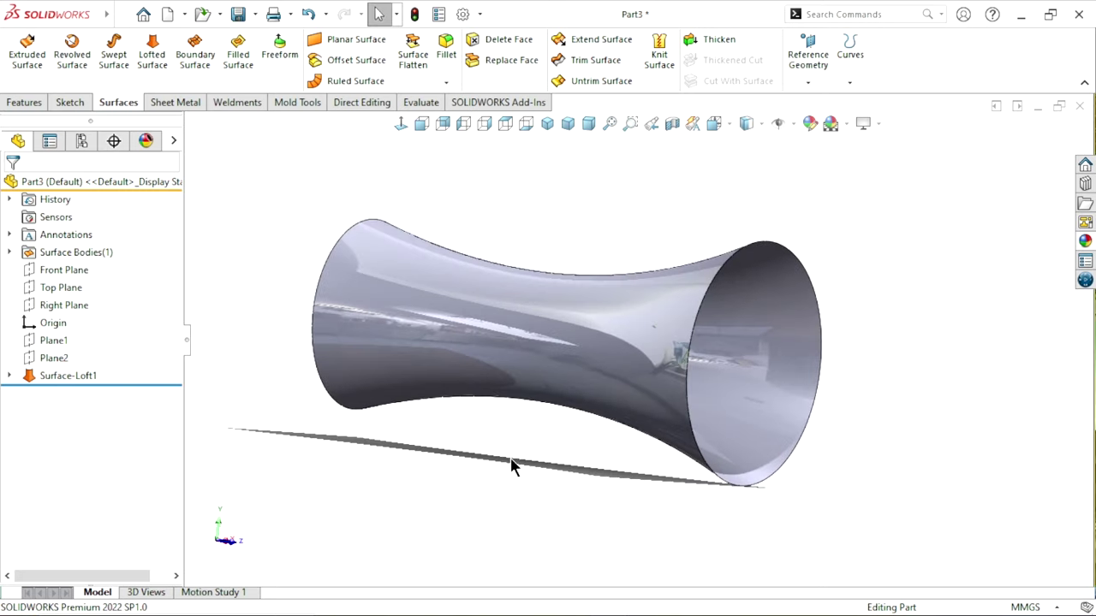
left_click(864, 124)
left_click(882, 162)
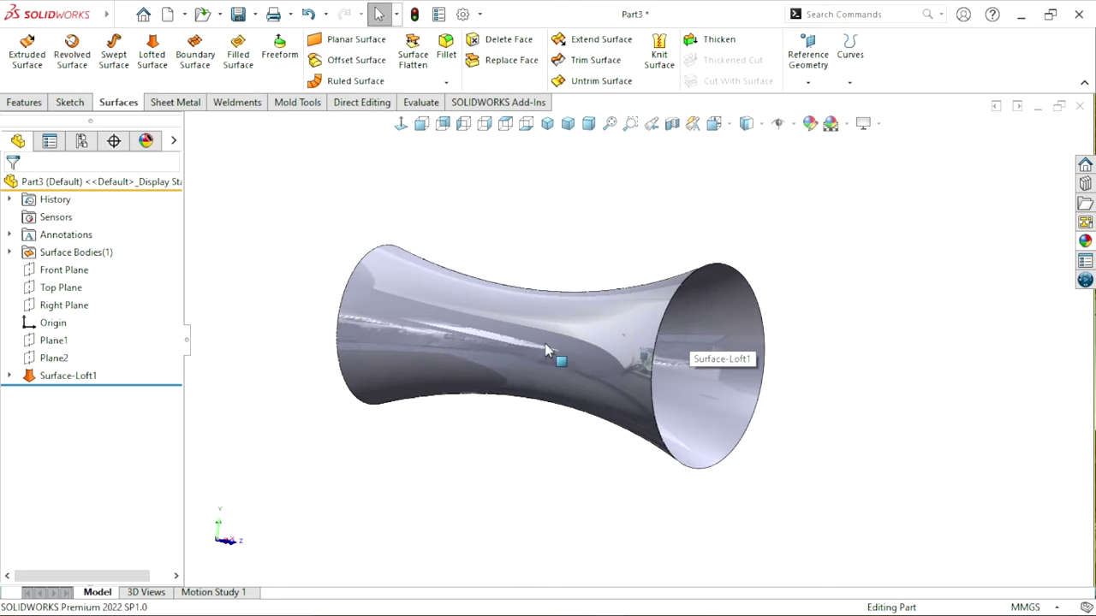
mouse_move(545, 344)
middle_mouse_down()
mouse_move(577, 237)
mouse_move(501, 374)
middle_mouse_up()
scroll(691, 332, "down", 3)
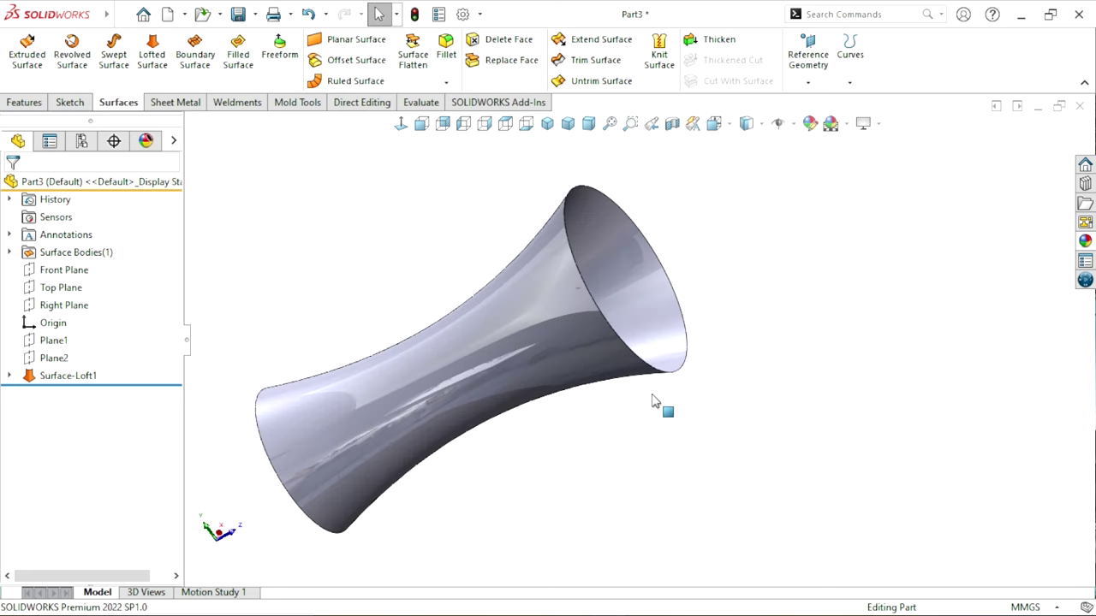
mouse_move(652, 401)
middle_mouse_down()
mouse_move(622, 420)
mouse_move(571, 380)
middle_mouse_up()
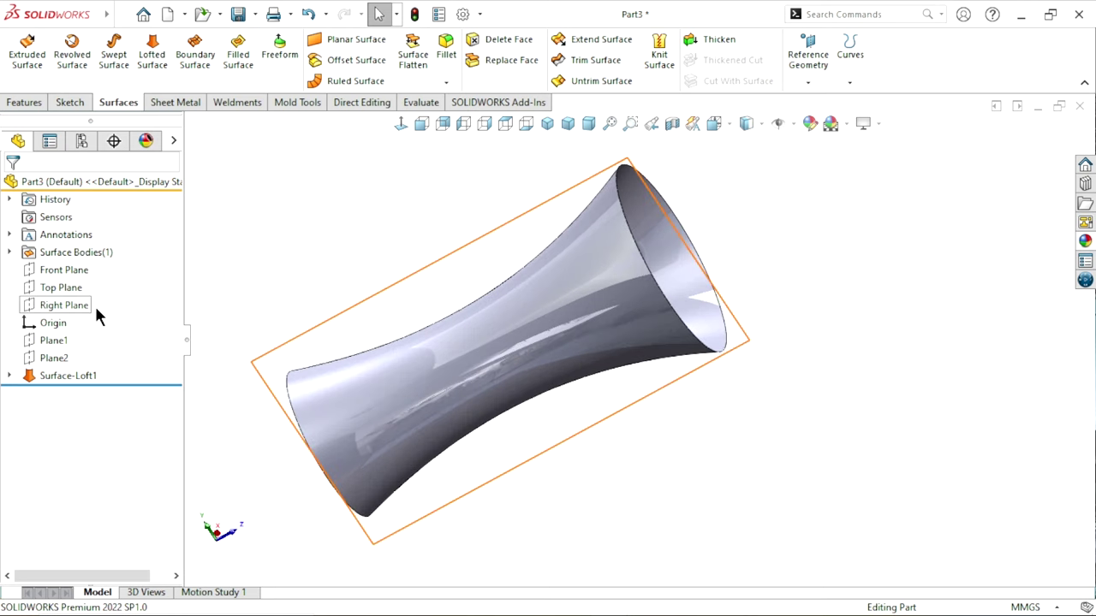
left_click(55, 290)
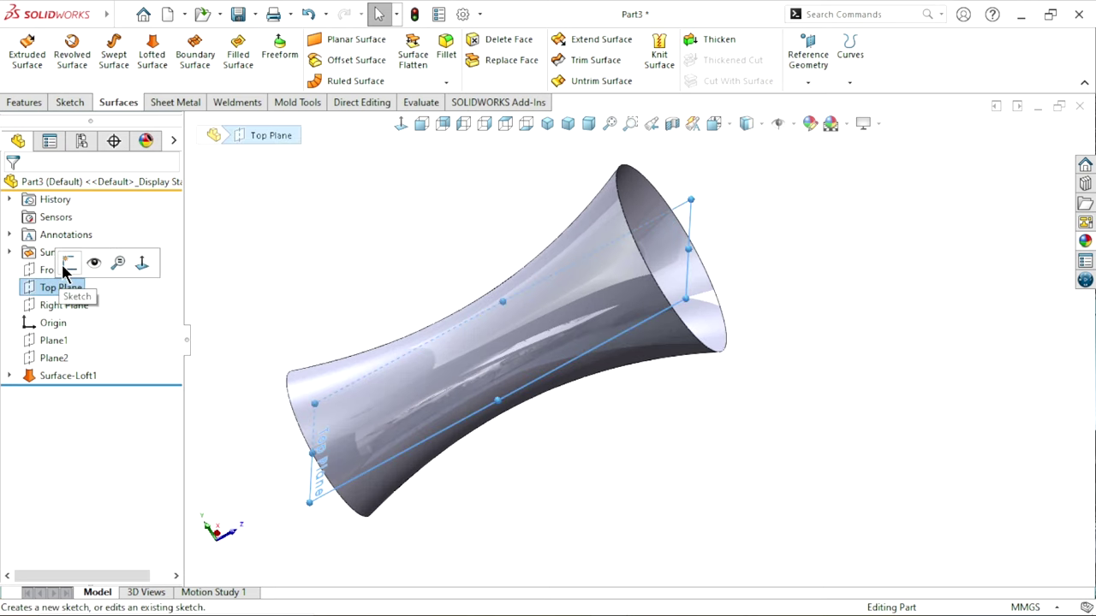
Start a Top Plane sketch and draw a vertical midpoint line from the origin
left_click(69, 262)
scroll(707, 336, "down", 2)
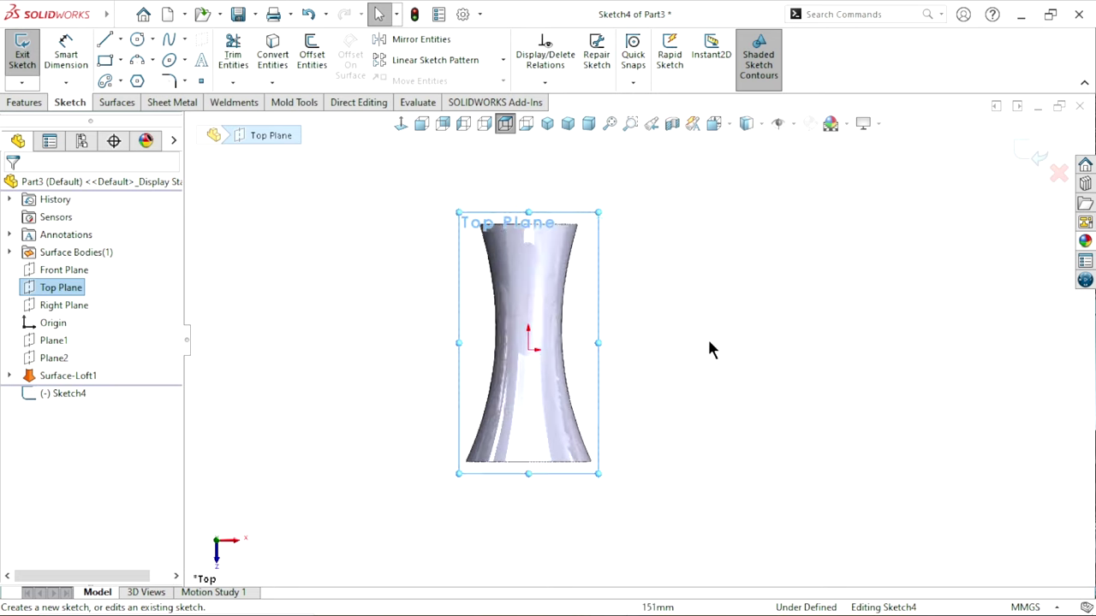
scroll(303, 386, "down", 3)
scroll(293, 360, "up", 4)
scroll(670, 340, "down", 2)
scroll(670, 340, "down", 2)
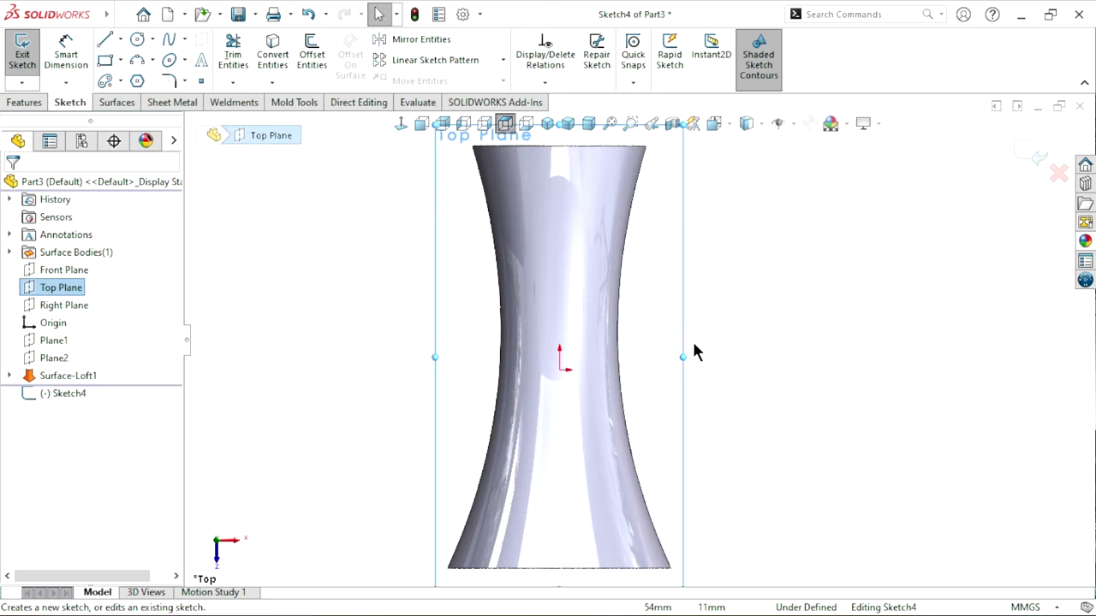
scroll(696, 351, "up", 2)
scroll(794, 374, "down", 2)
key("Escape")
left_click(104, 43)
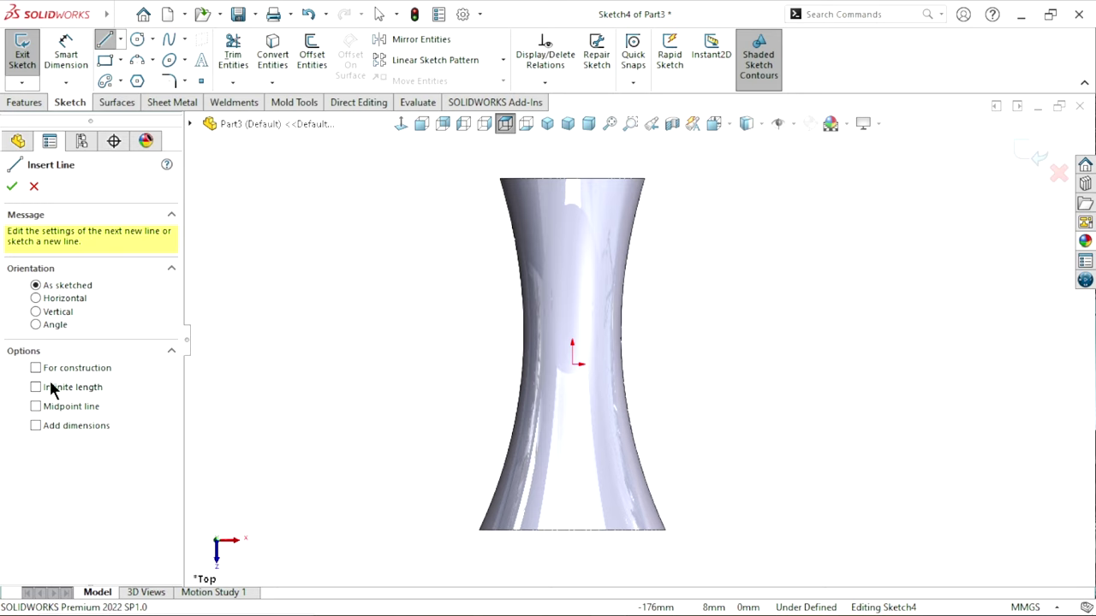
left_click(35, 408)
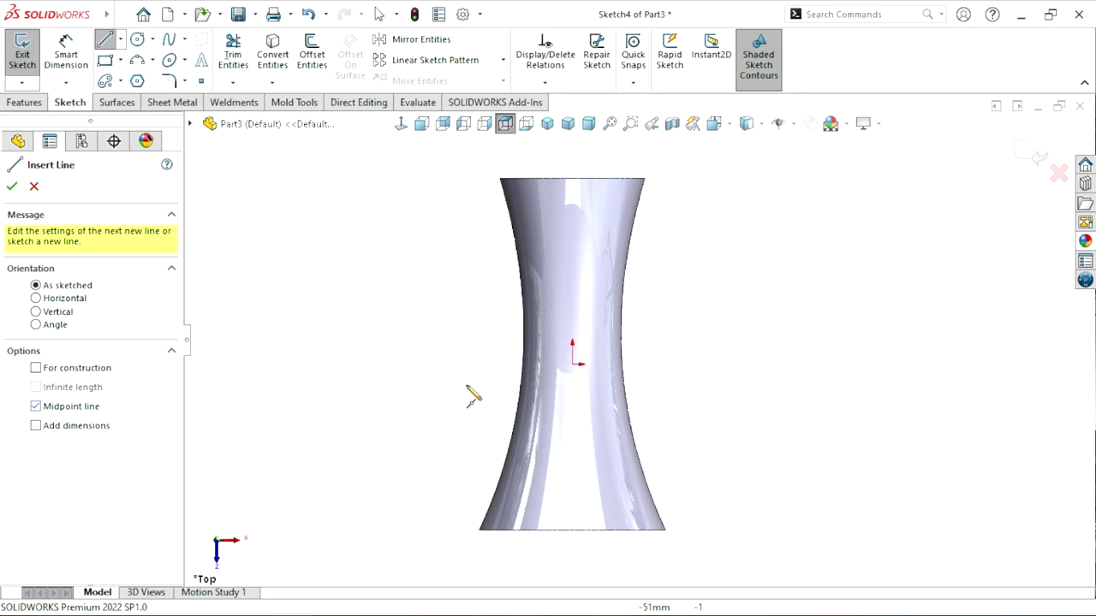
left_click(571, 365)
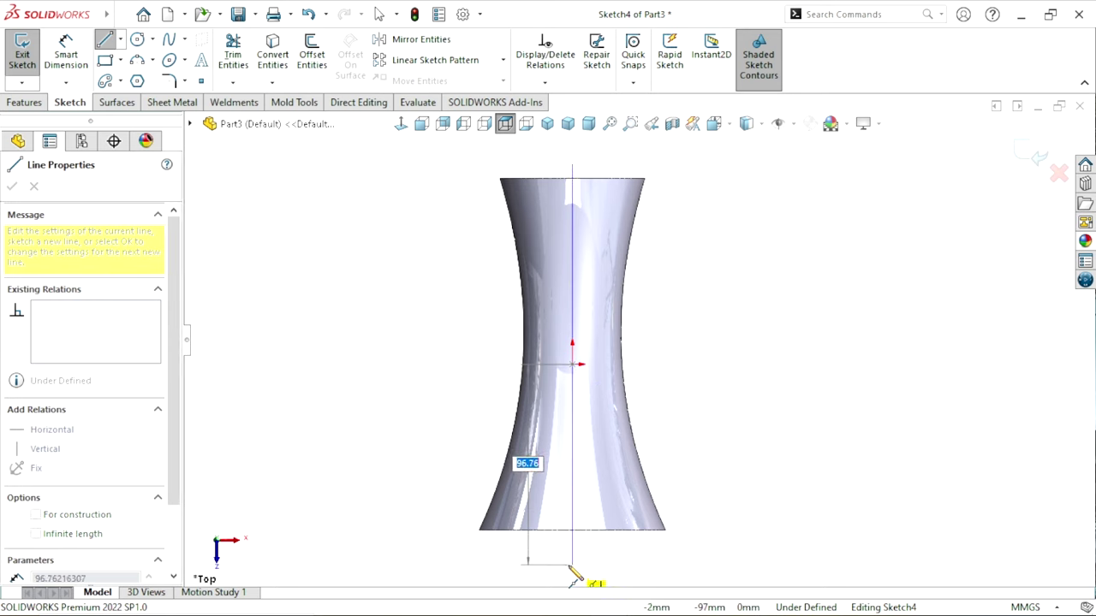
left_click(572, 565)
right_click(691, 416)
left_click(754, 443)
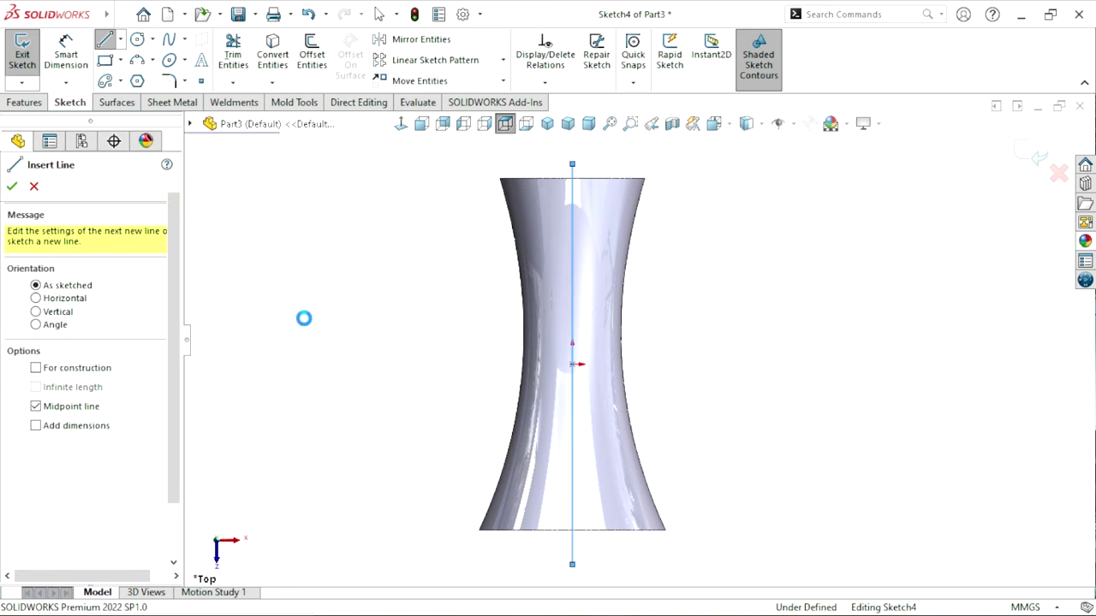
Dimension the vertical line to 195 mm and exit Sketch4
left_click(66, 53)
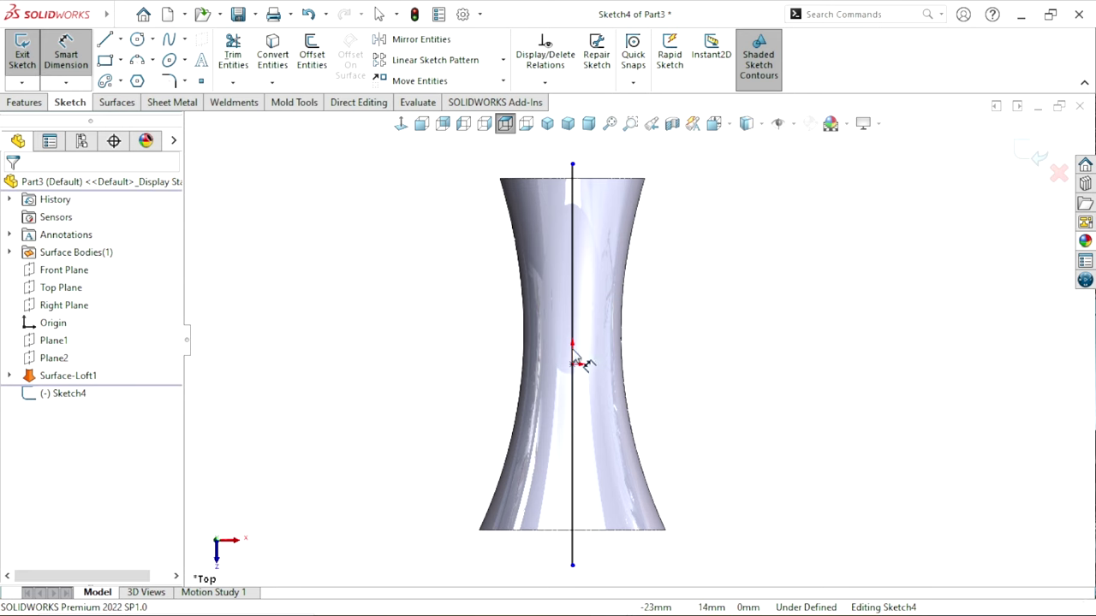
left_click(690, 397)
type("195")
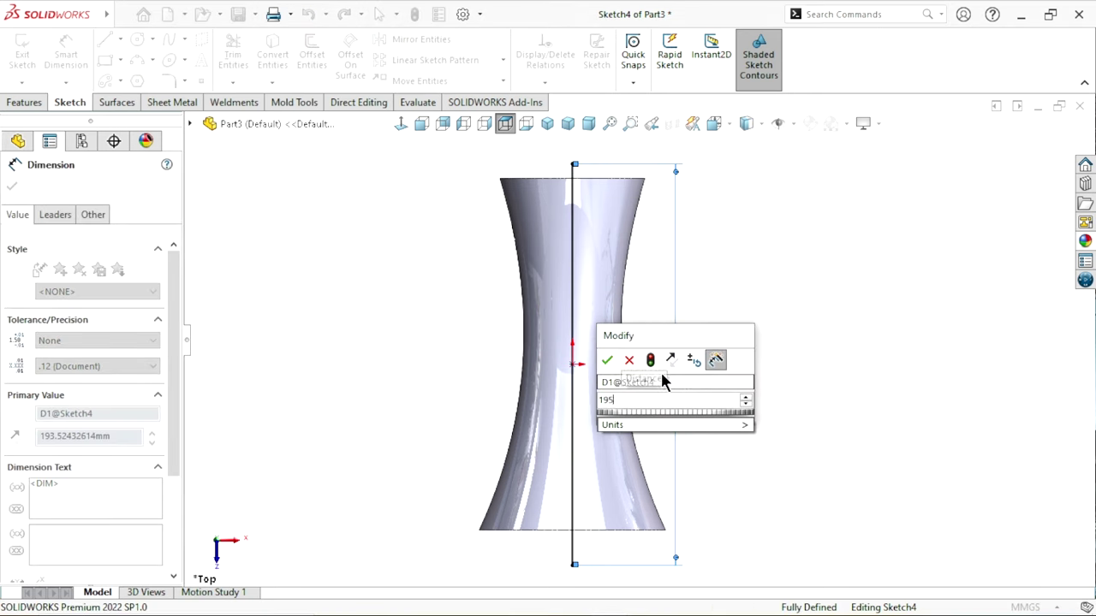
key("Return")
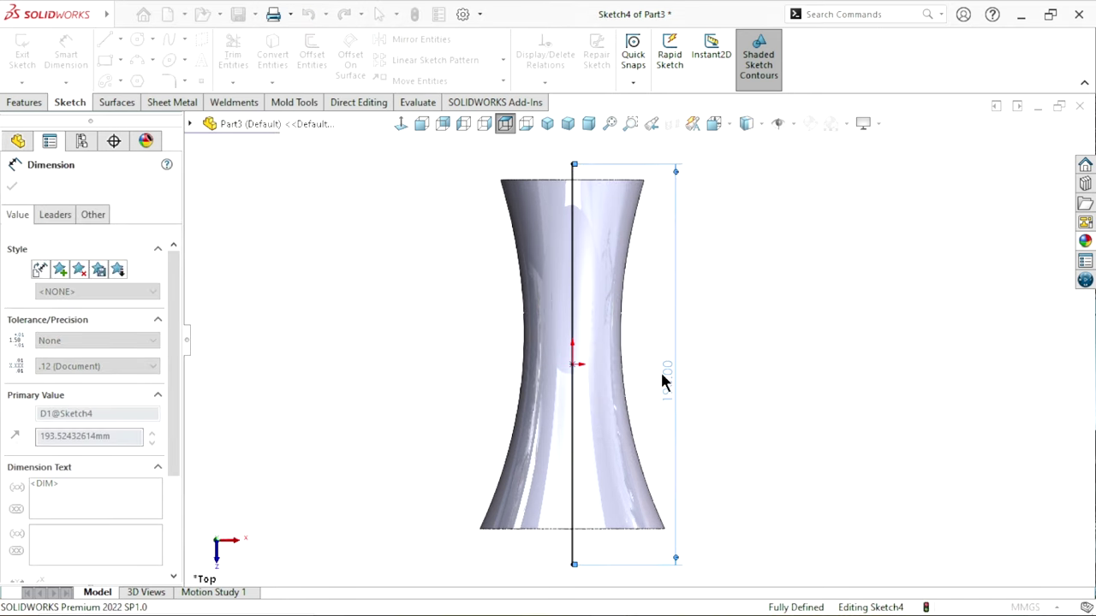
left_click(765, 425)
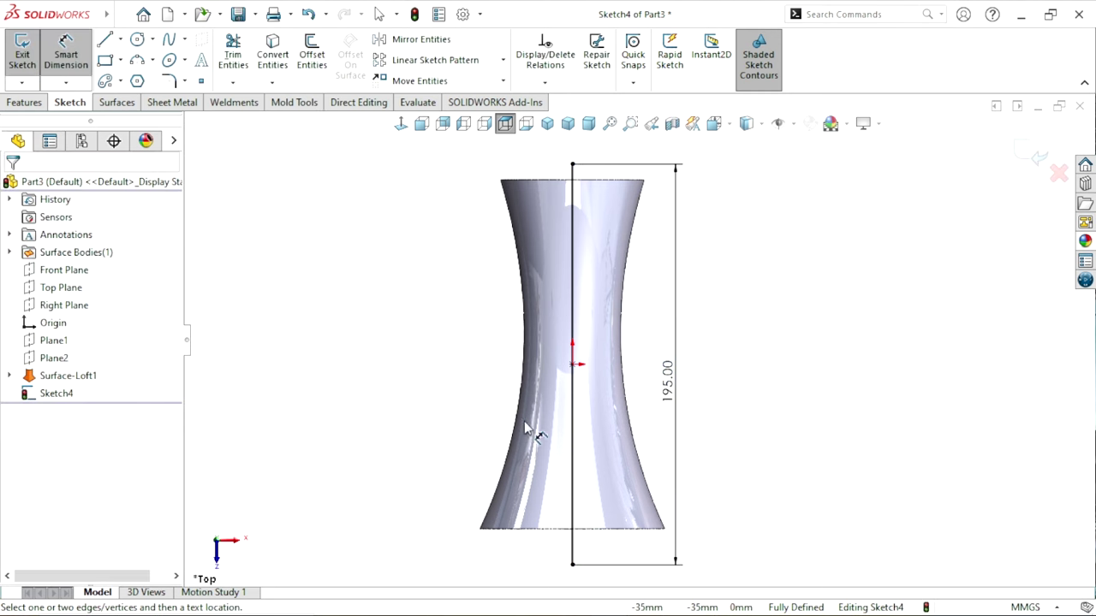
scroll(548, 385, "up", 2)
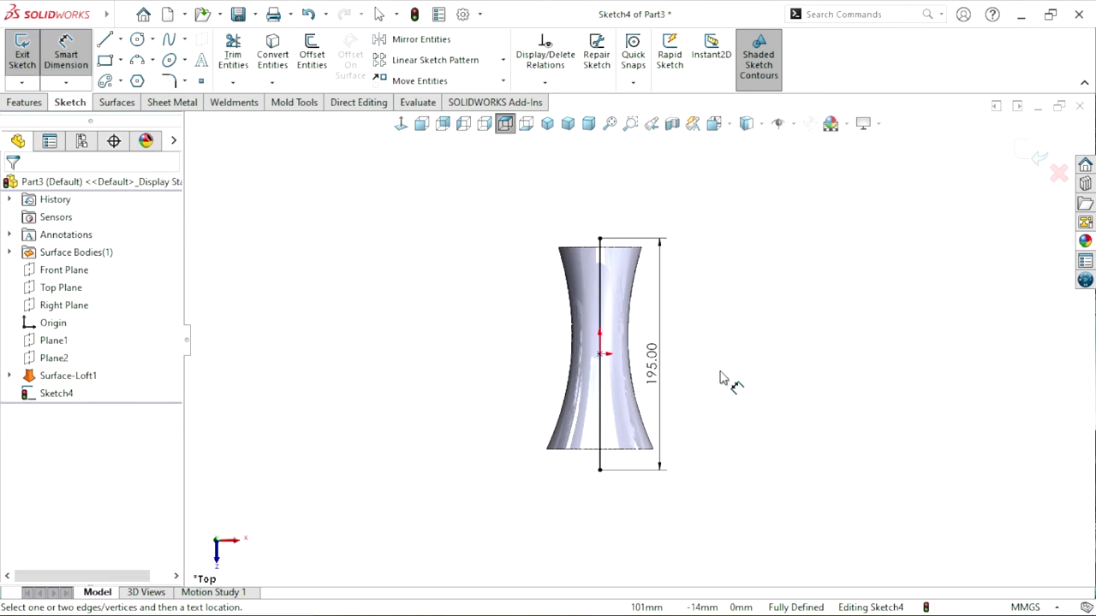
left_click(1037, 159)
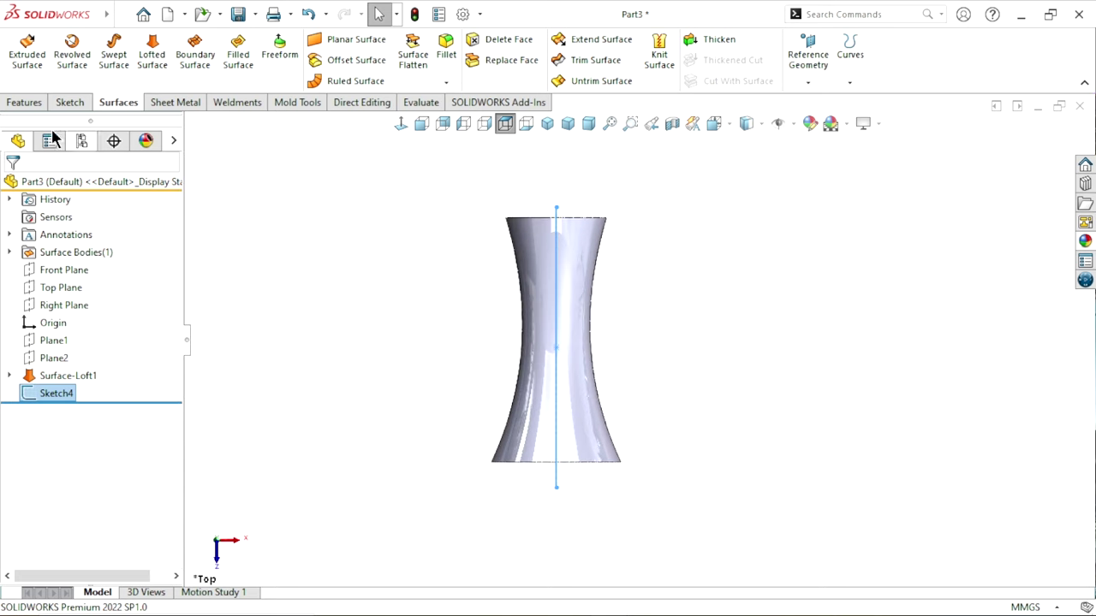
Start a new Top Plane sketch with a horizontal line from the axis bottom
left_click(61, 291)
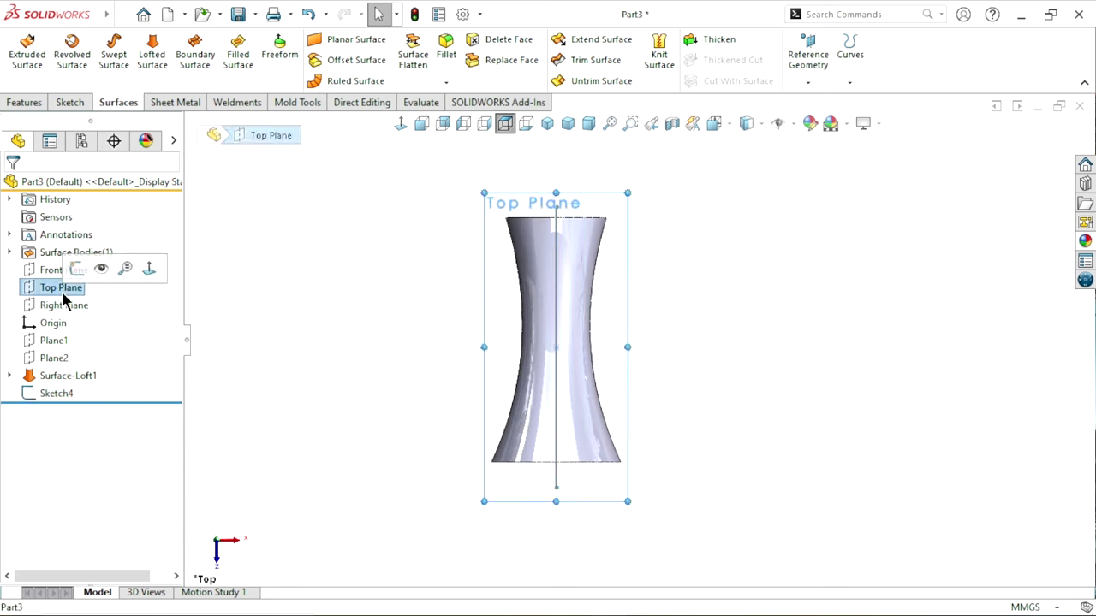
left_click(76, 266)
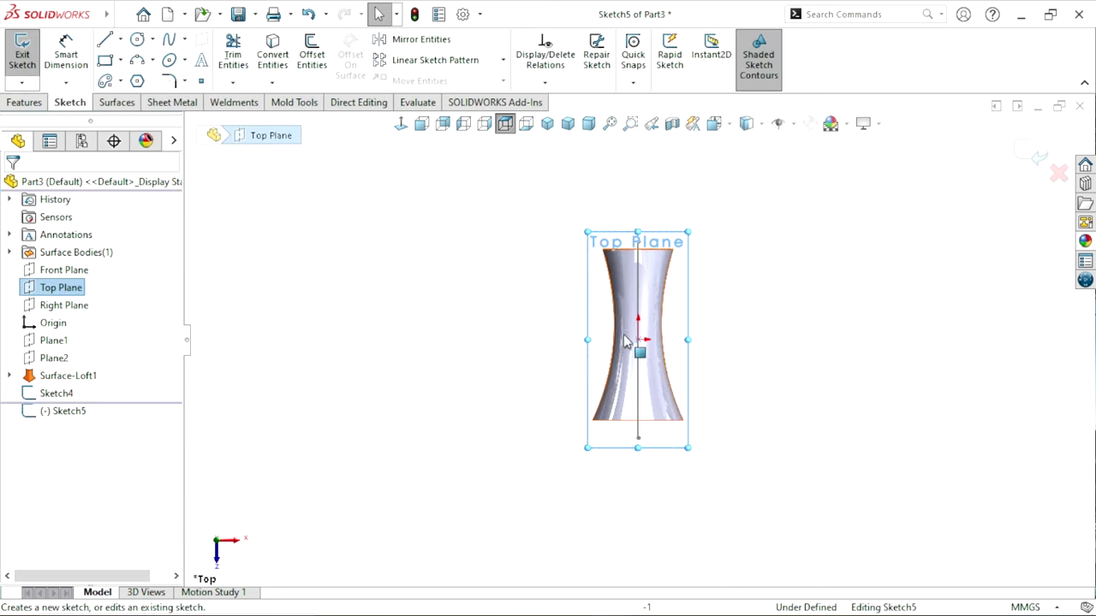
scroll(659, 334, "down", 3)
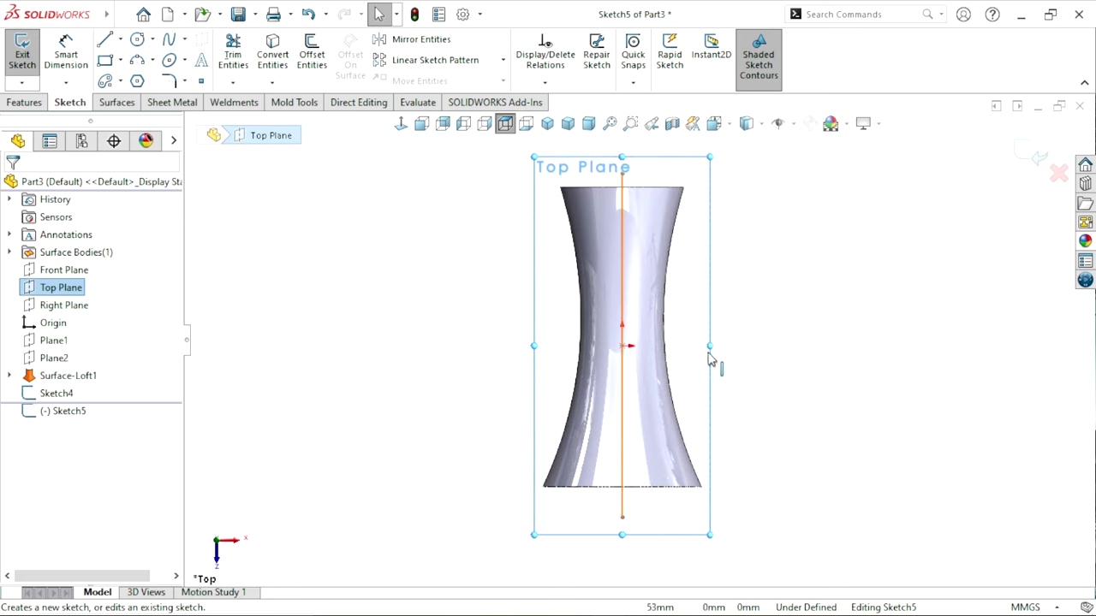
left_click(105, 39)
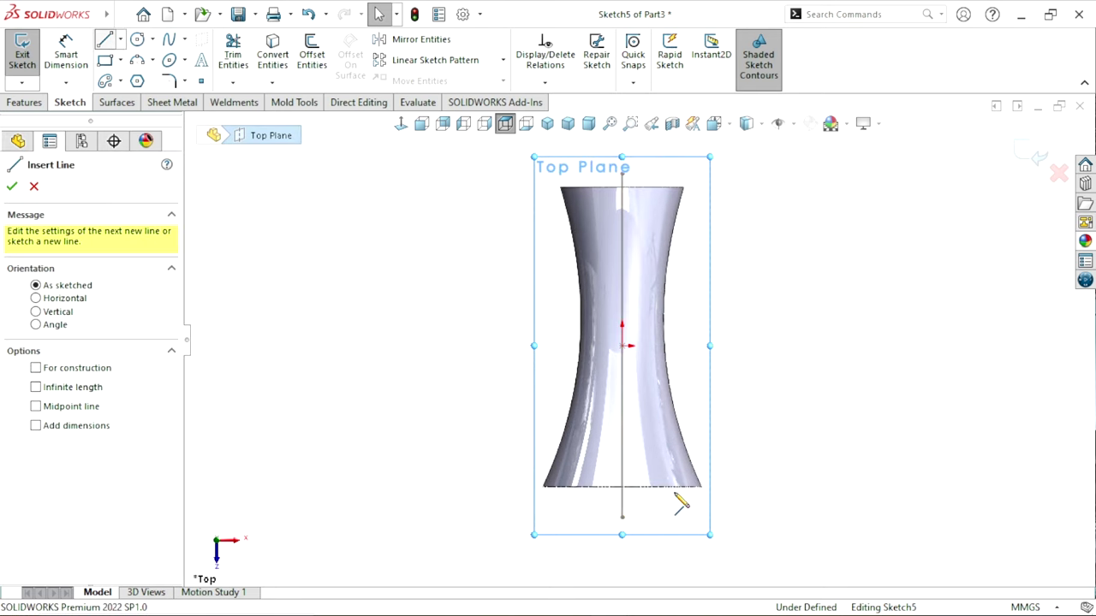
left_click(763, 517)
right_click(763, 414)
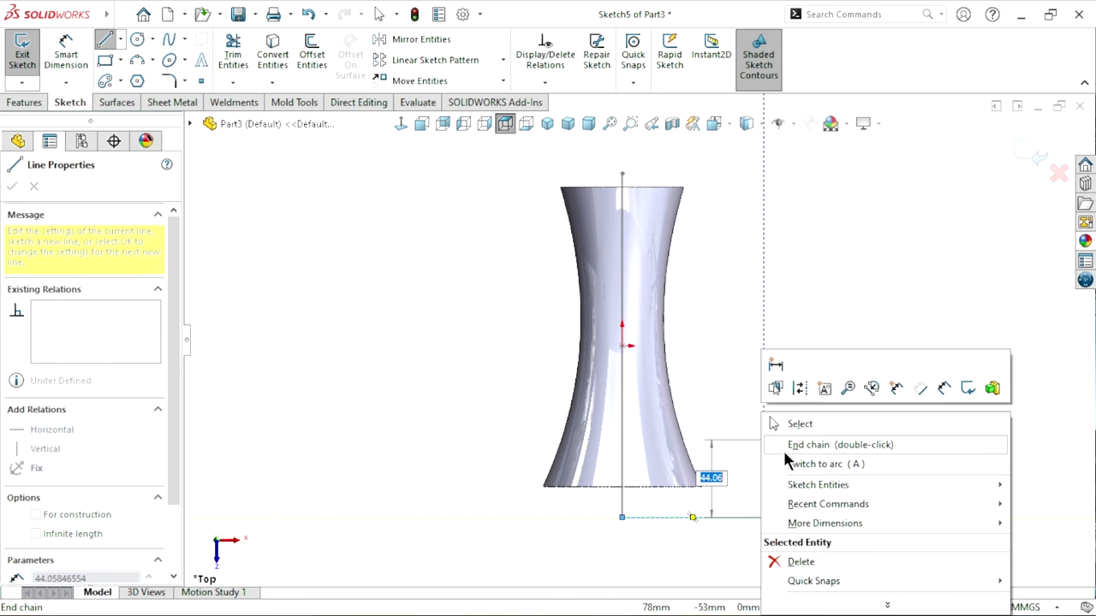
left_click(787, 420)
Dimension the horizontal line to 60 mm
left_click(66, 54)
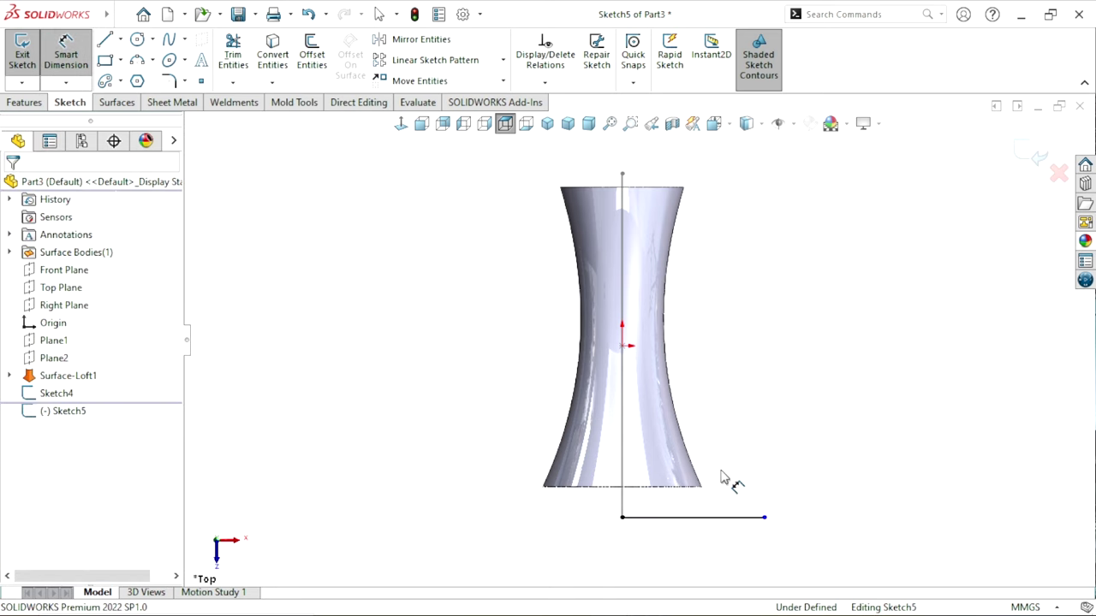
left_click(726, 517)
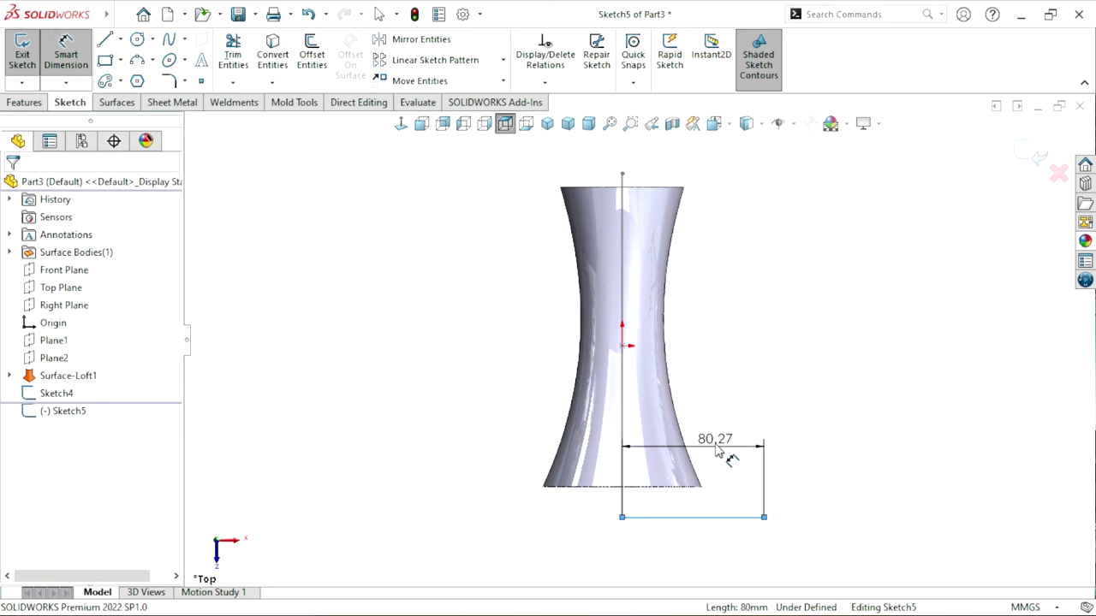
left_click(709, 446)
type("60")
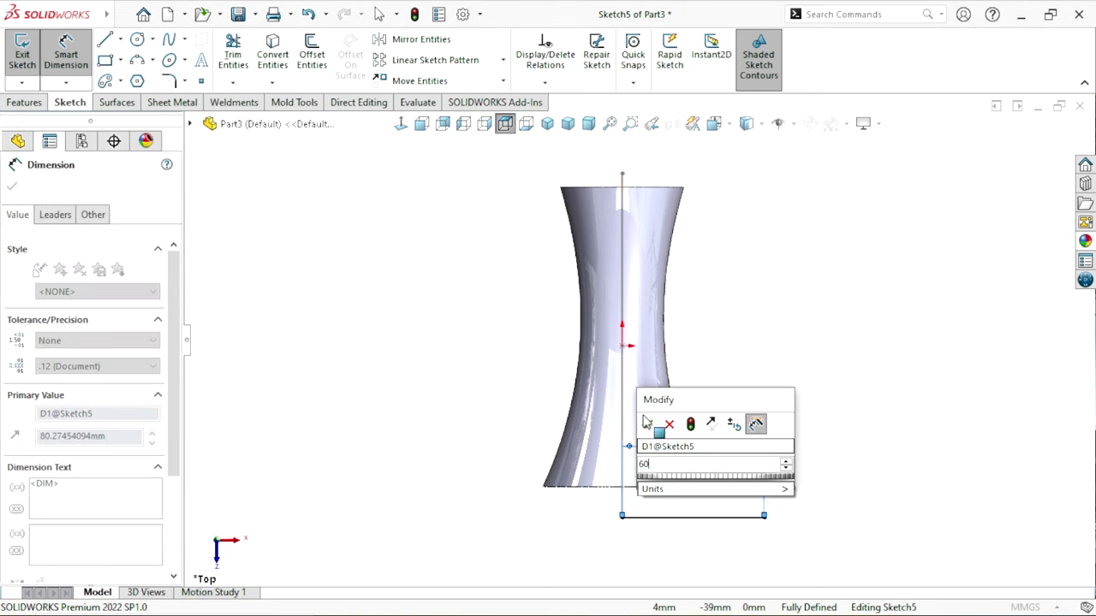
left_click(647, 423)
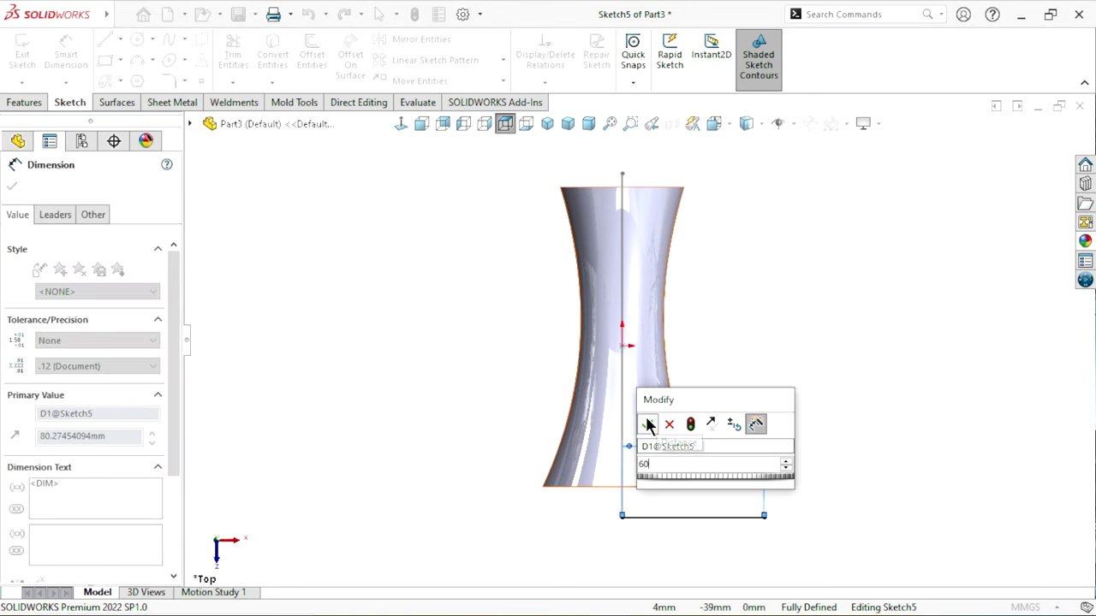
left_click(845, 457)
scroll(727, 457, "up", 2)
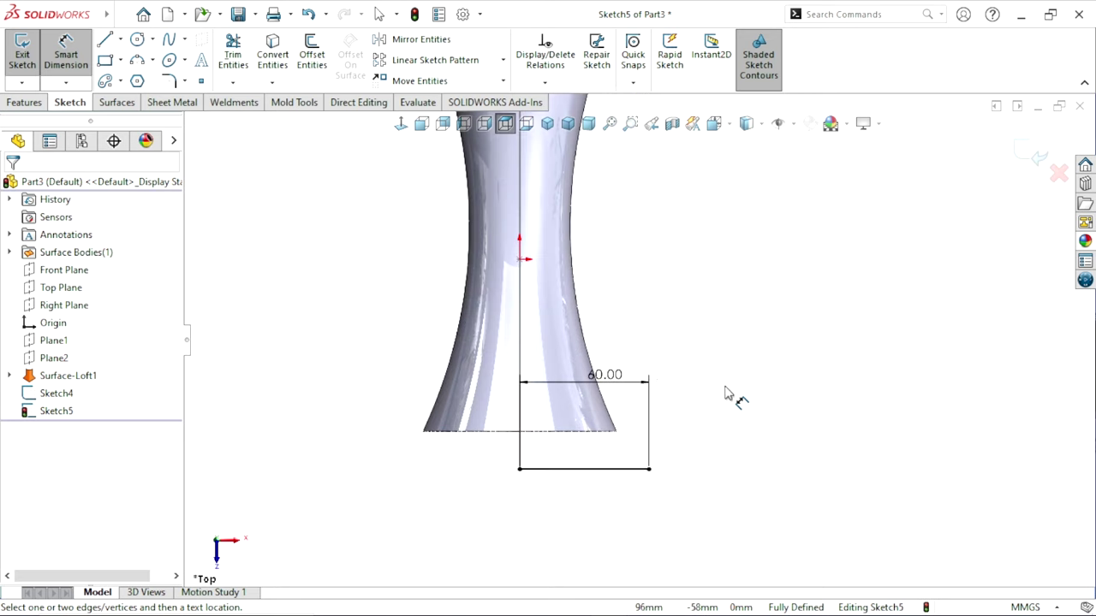
Change the line's length dimension to 65 mm and exit Sketch5
double_click(603, 373)
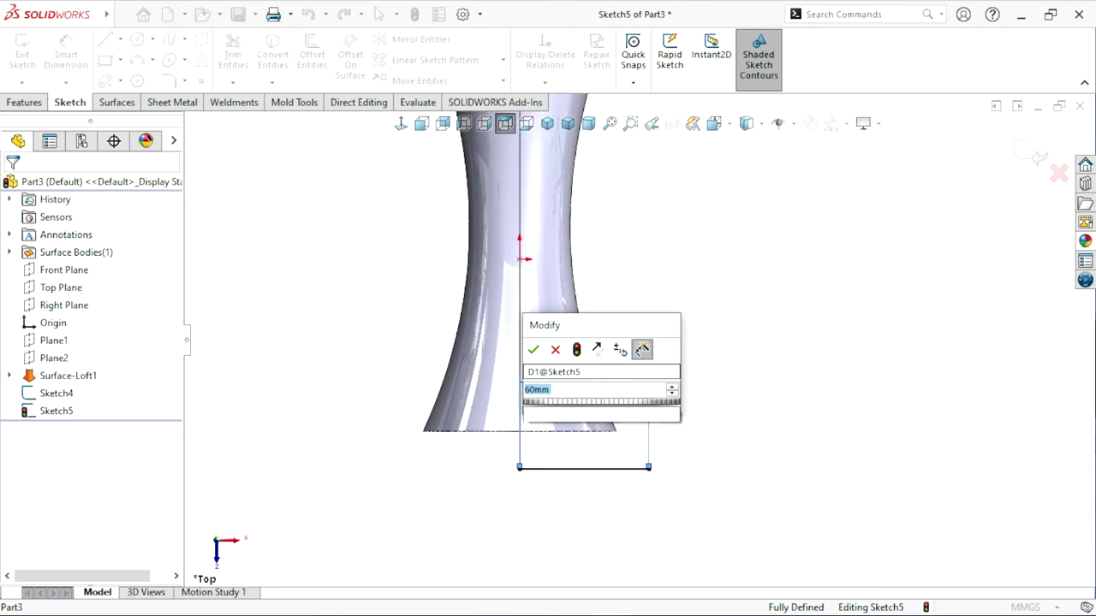
type("40")
left_click(533, 349)
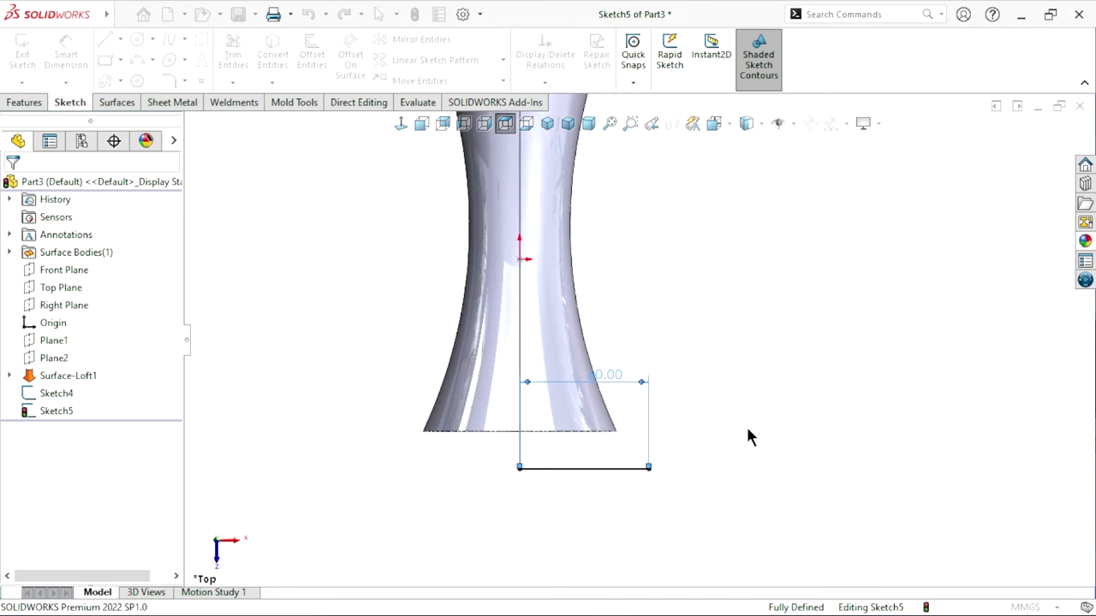
left_click(521, 469)
scroll(631, 343, "up", 3)
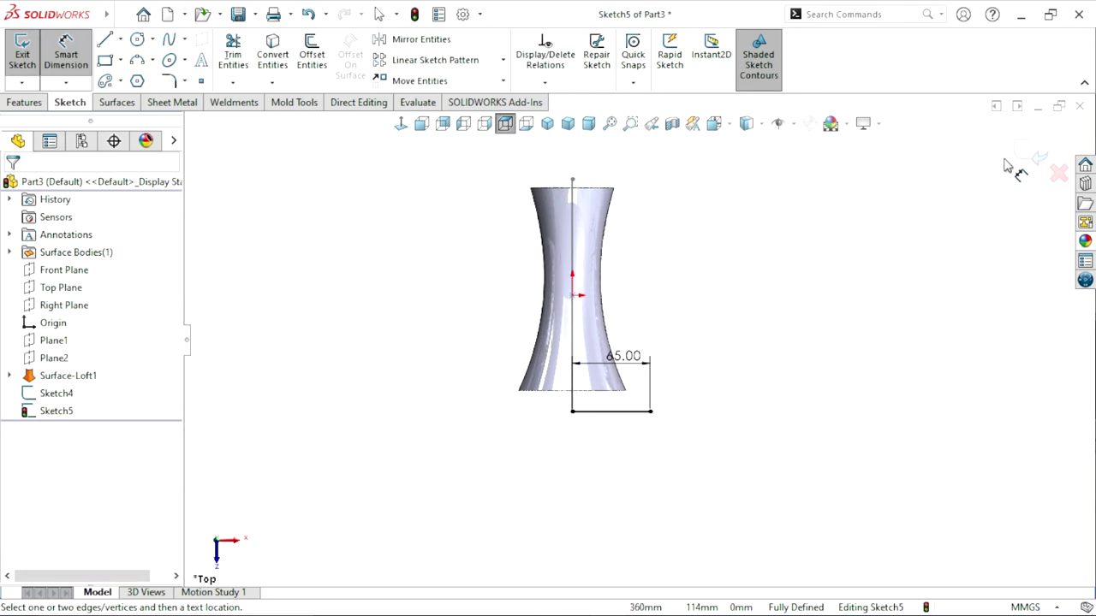
left_click(1038, 159)
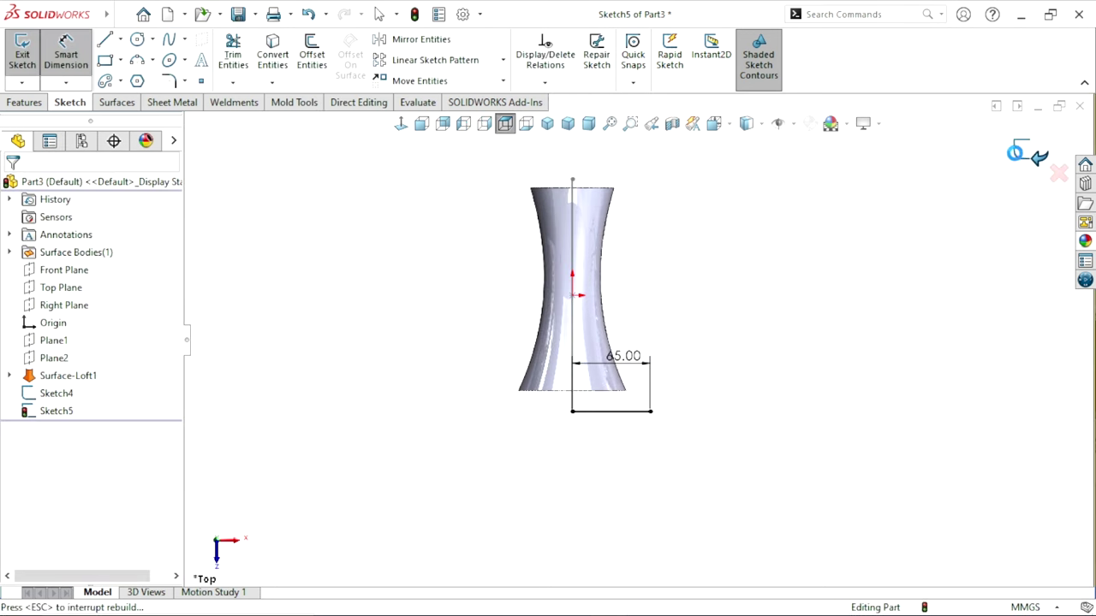
left_click(726, 308)
scroll(770, 278, "down", 1)
scroll(762, 282, "down", 2)
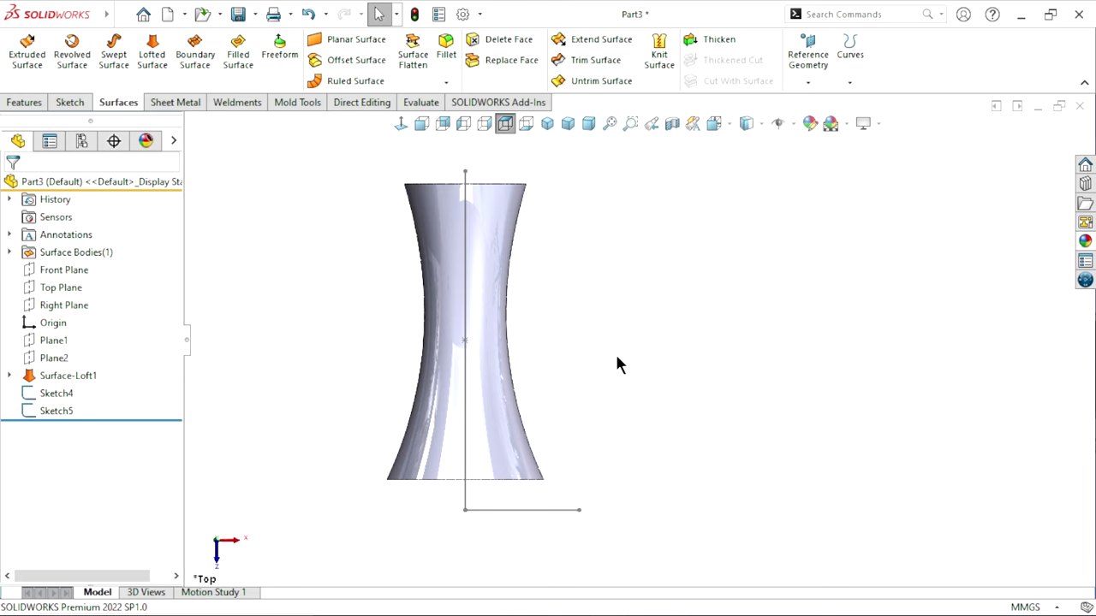
Start a swept surface with Sketch5 as profile and Sketch4 as path, keeping Follow Path orientation
left_click(118, 73)
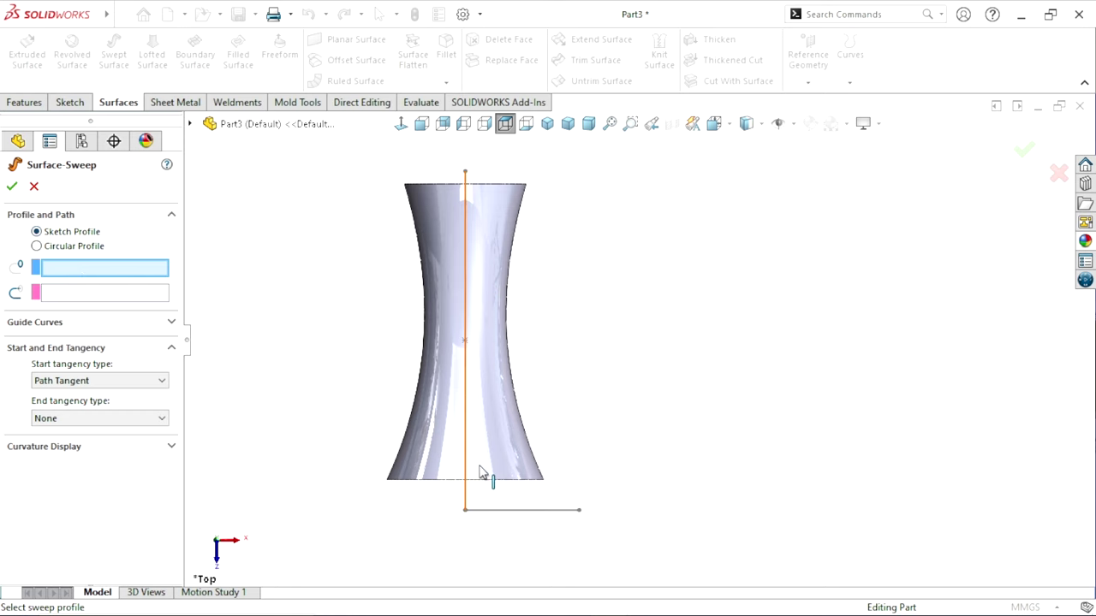
left_click(542, 512)
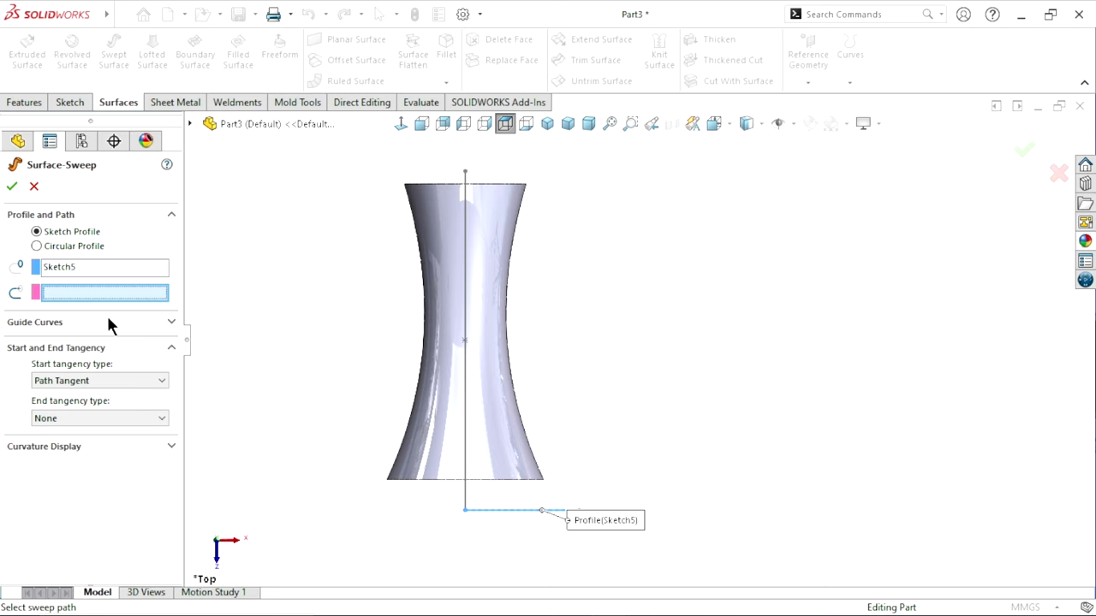
left_click(468, 381)
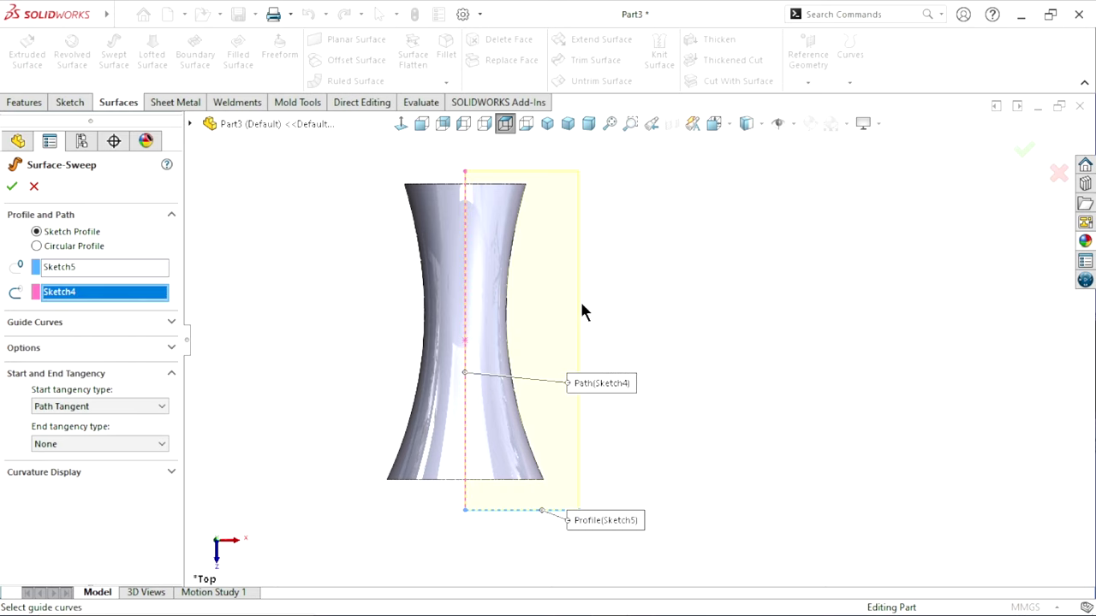
left_click(134, 349)
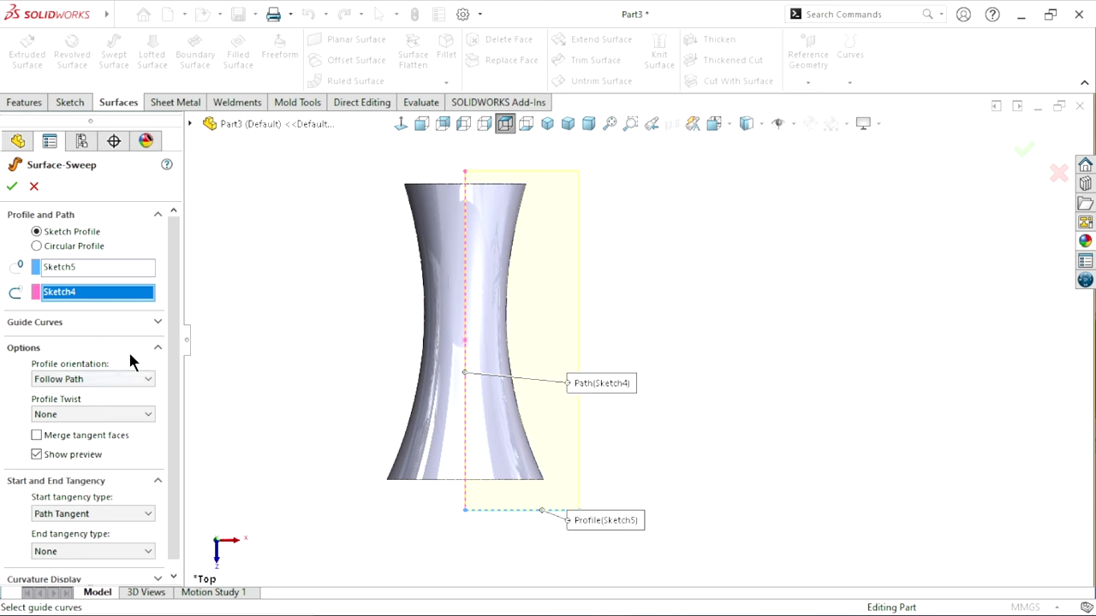
scroll(130, 360, "down", 1)
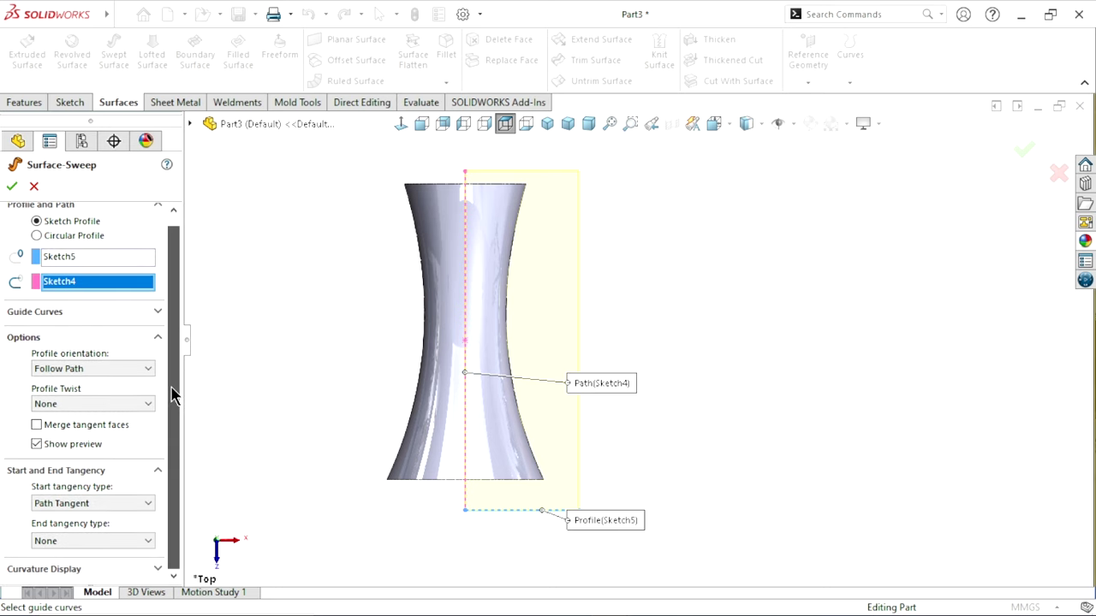
left_click(108, 368)
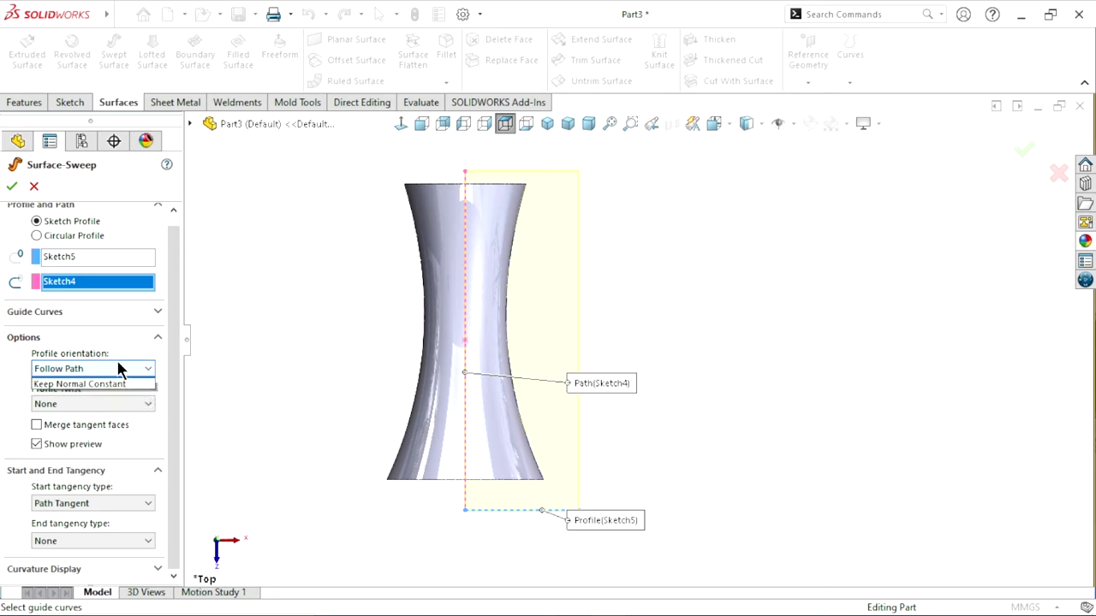
left_click(90, 382)
Set the profile twist to 15 revolutions in Direction 1 and accept the helical sweep surface
left_click(110, 403)
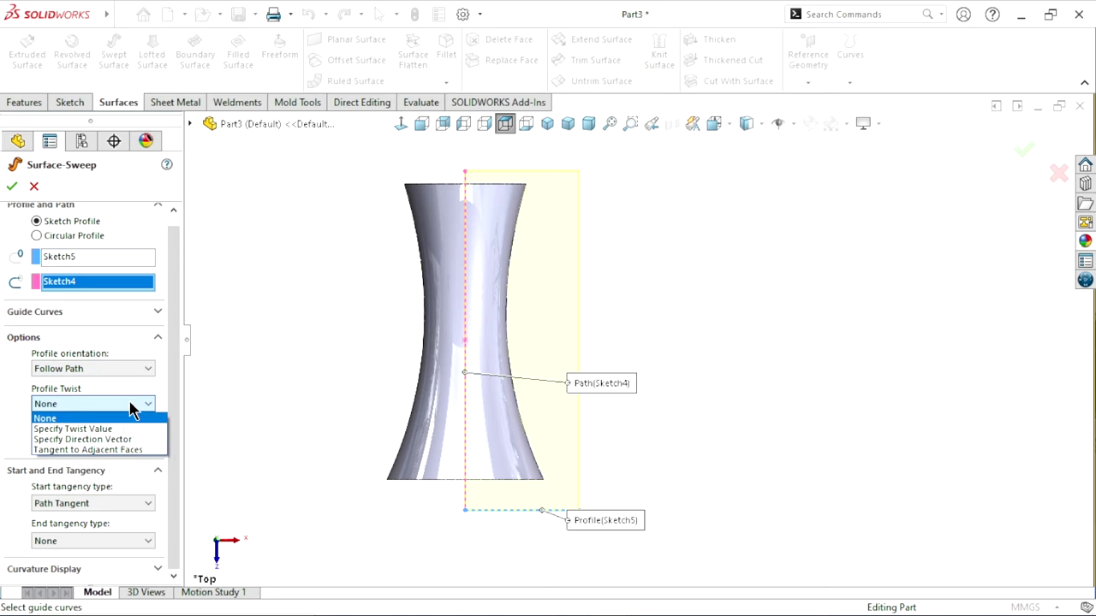
left_click(100, 429)
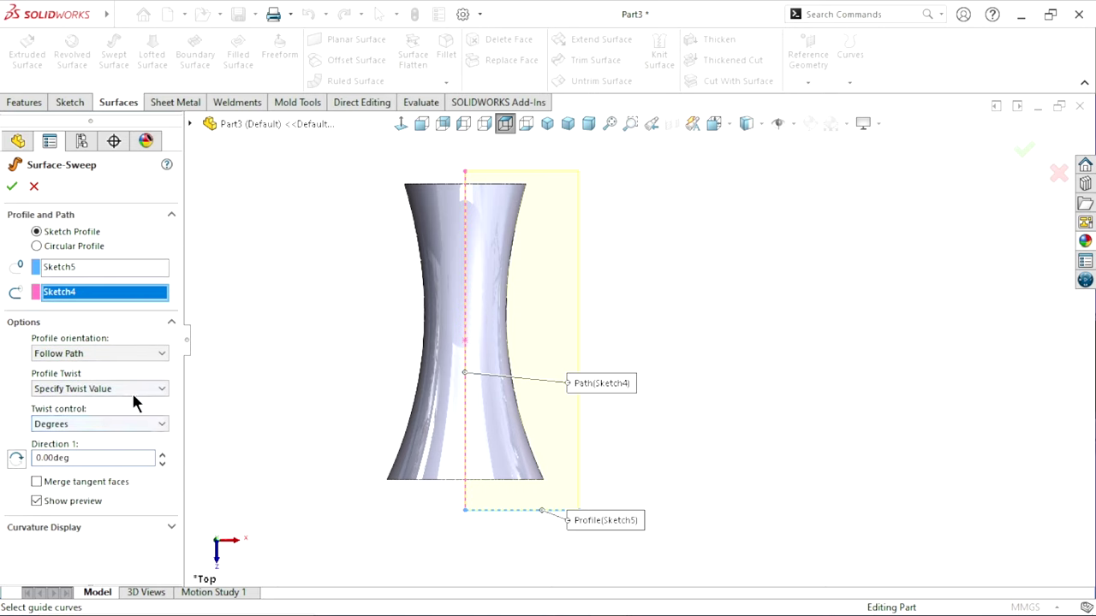
left_click(129, 426)
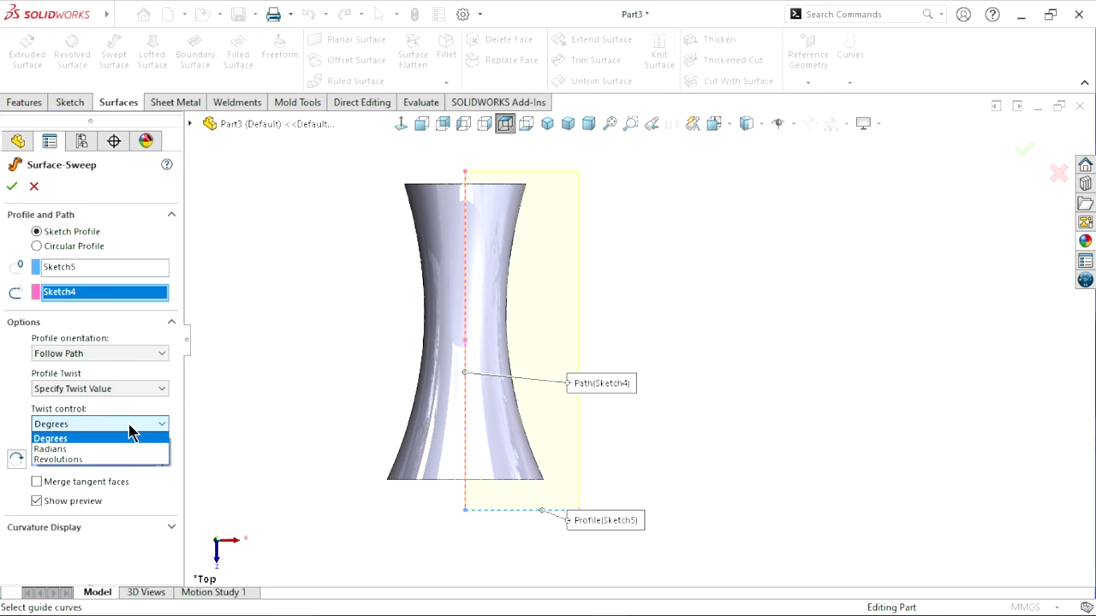
left_click(70, 457)
left_click(70, 458)
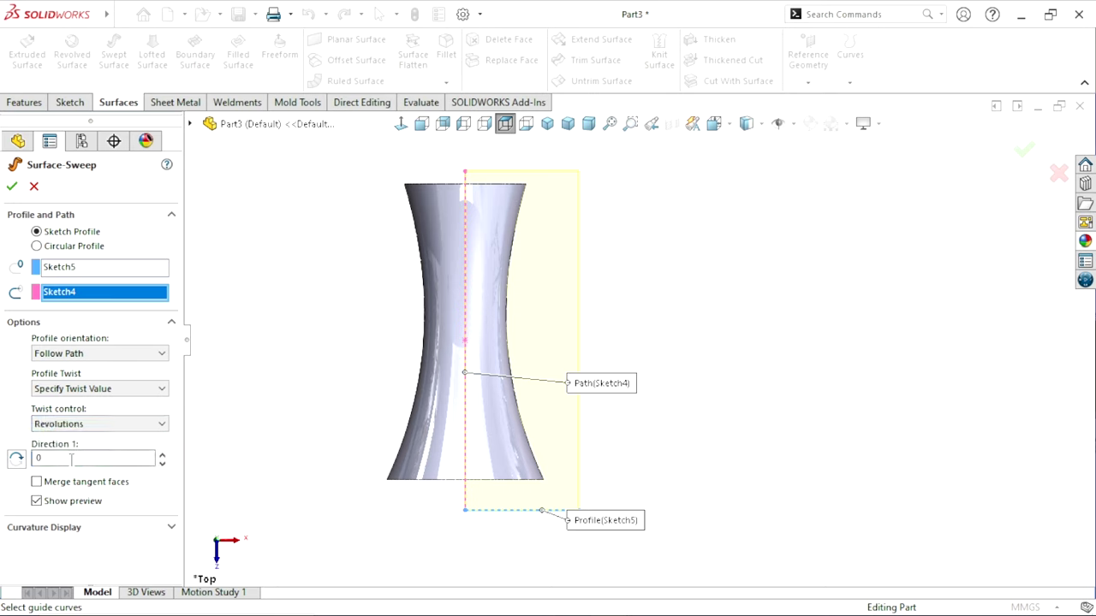
left_click(161, 455)
left_click(161, 454)
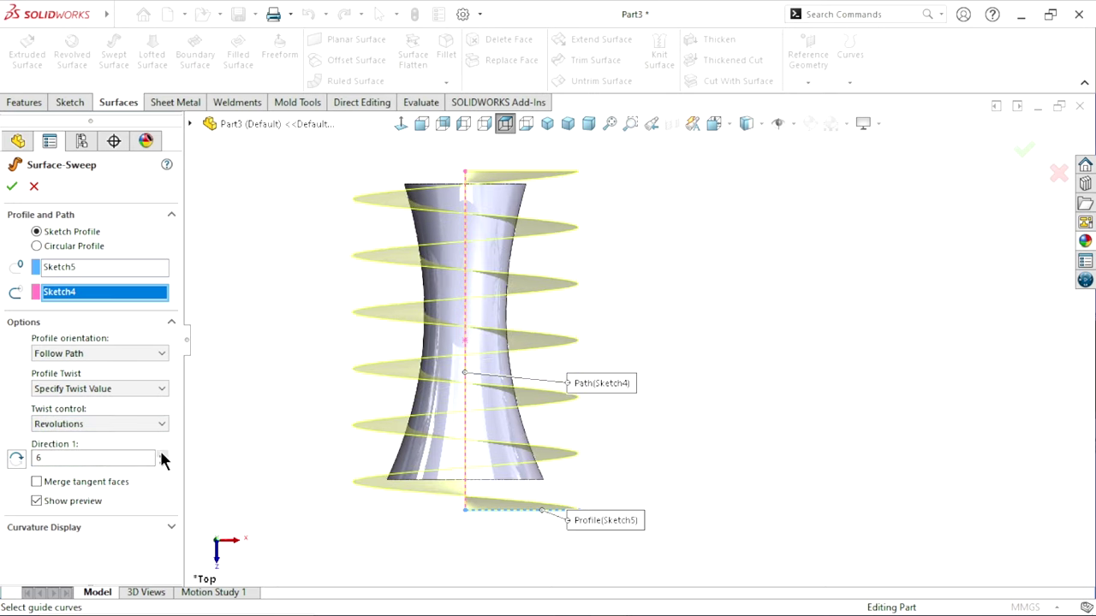
left_click(161, 455)
left_click(161, 453)
left_click(161, 453)
left_click(161, 453)
left_click(161, 453)
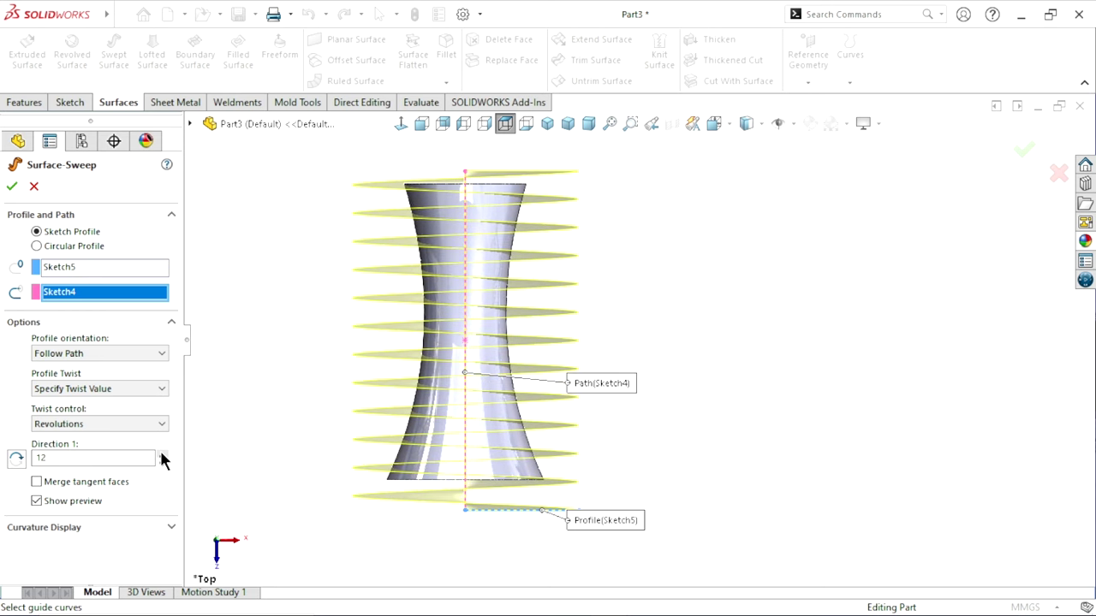
left_click(161, 453)
left_click(160, 453)
left_click(161, 454)
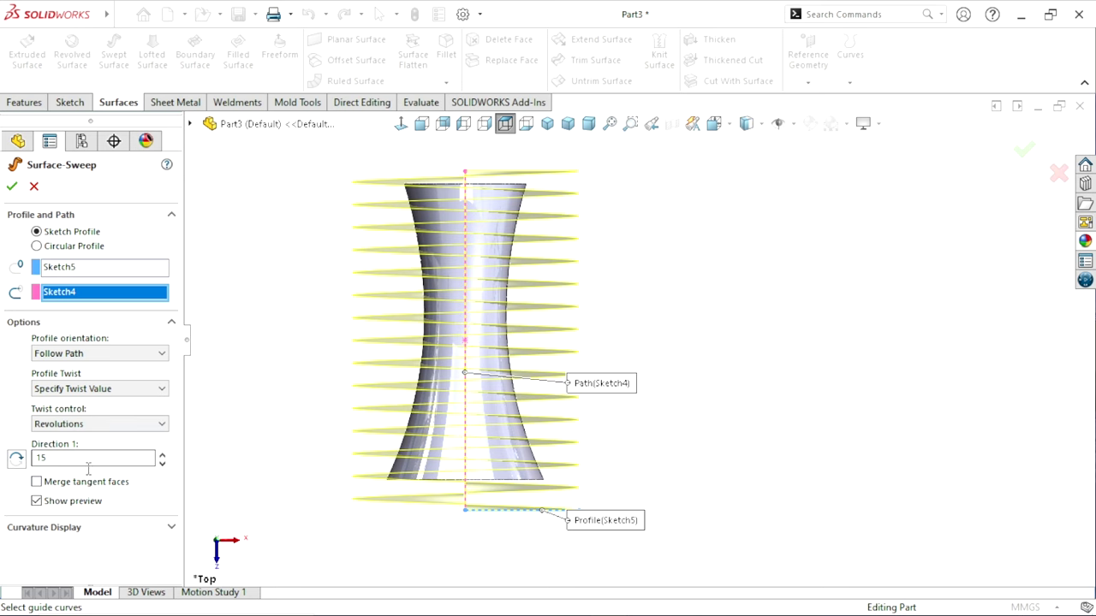
left_click(12, 186)
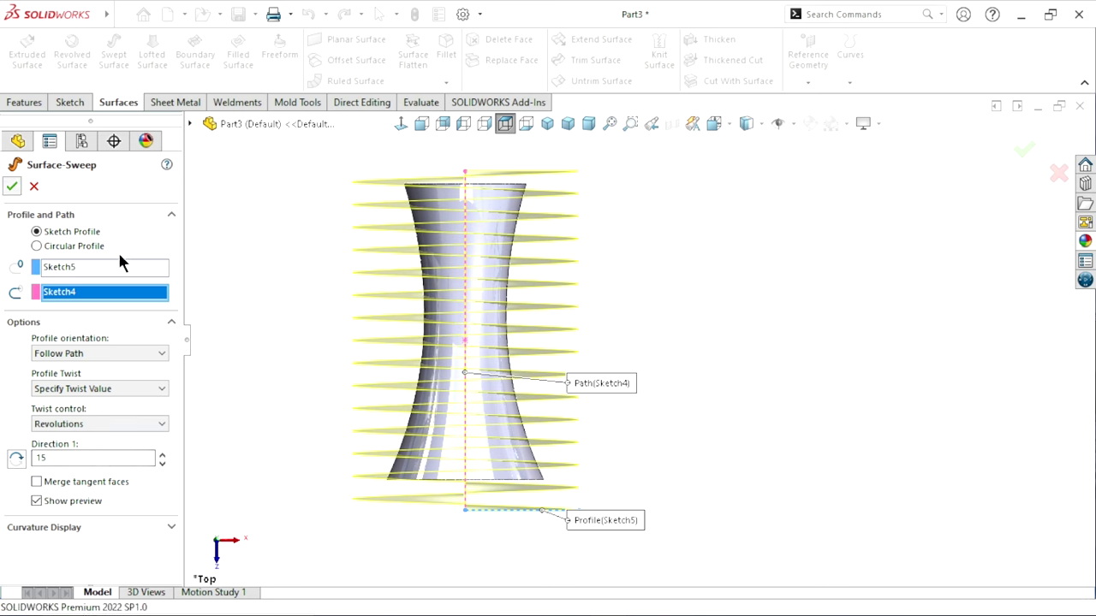
Orbit the spring surfaces to a tilted view and expand Convert Entities to reveal Intersection Curve
scroll(618, 258, "up", 2)
mouse_move(618, 264)
middle_mouse_down()
mouse_move(573, 302)
mouse_move(551, 347)
middle_mouse_up()
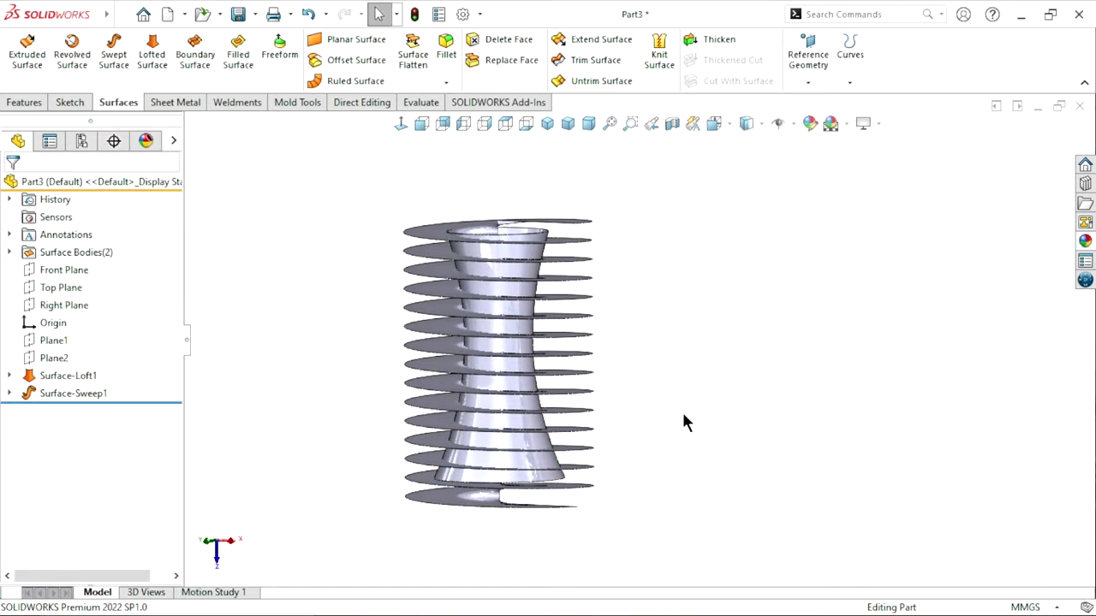
mouse_move(707, 369)
middle_mouse_down()
mouse_move(673, 391)
mouse_move(616, 349)
middle_mouse_up()
left_click(68, 103)
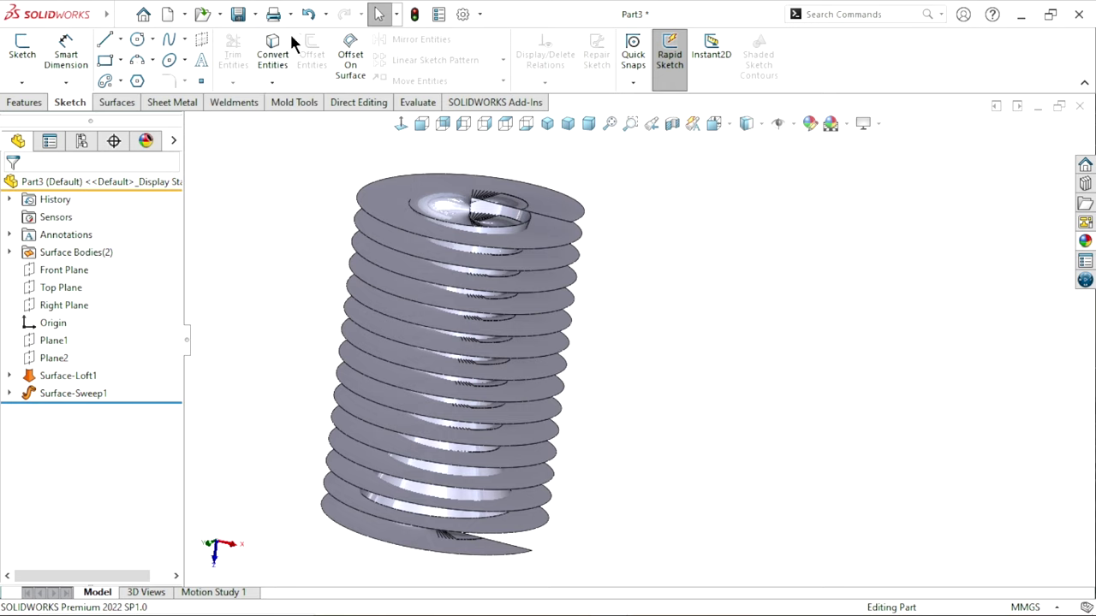
left_click(272, 83)
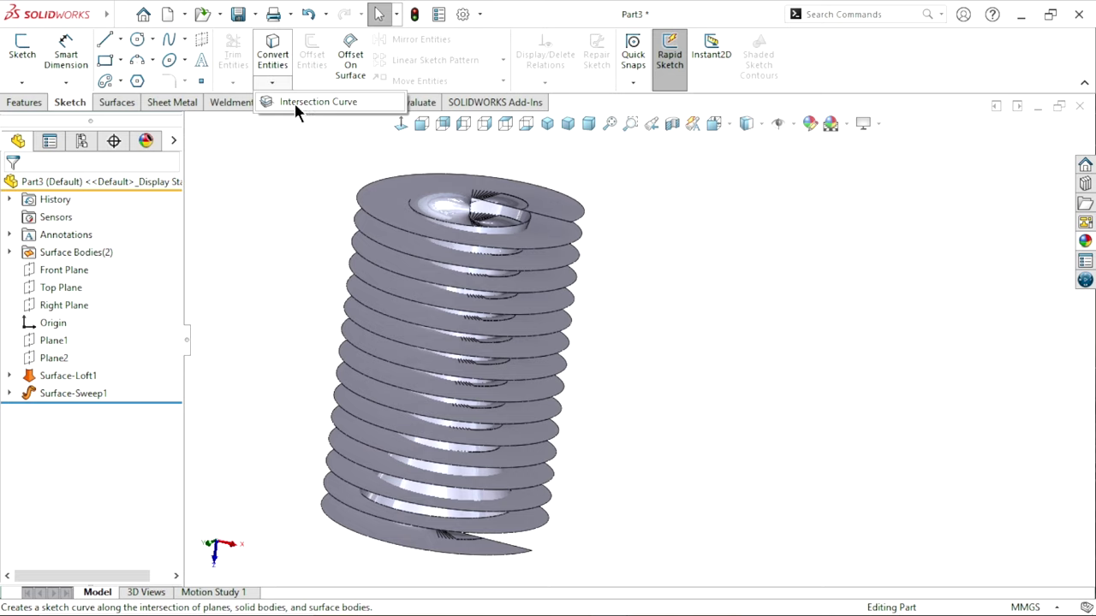
Build an Intersection Curve between the twisted sweep face and the hourglass loft face, then exit 3DSketch1
left_click(305, 96)
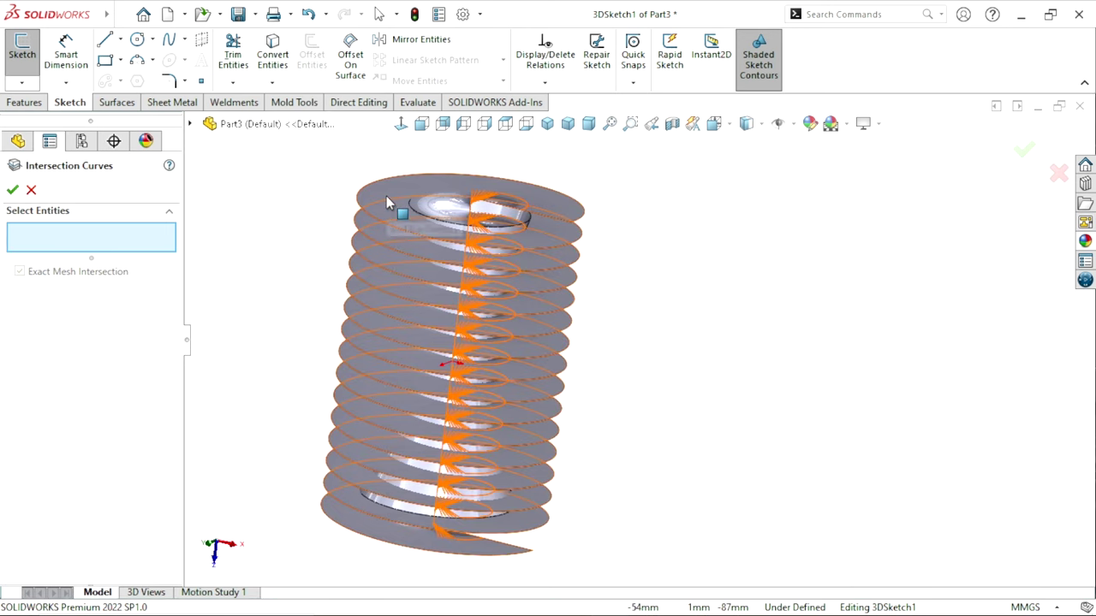
left_click(386, 197)
scroll(493, 230, "down", 3)
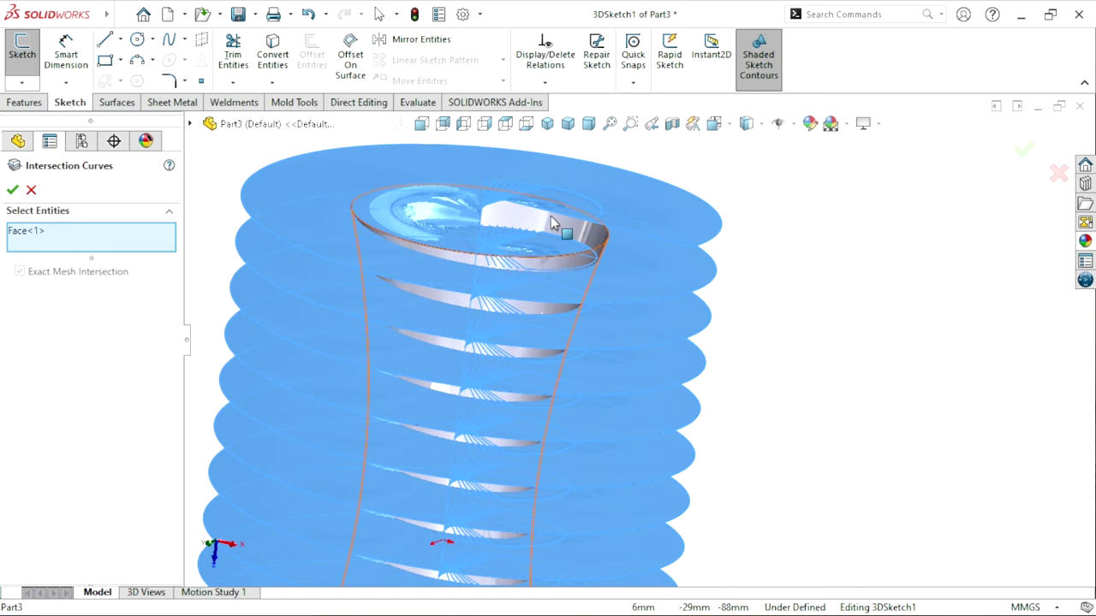
left_click(519, 246)
scroll(491, 331, "up", 5)
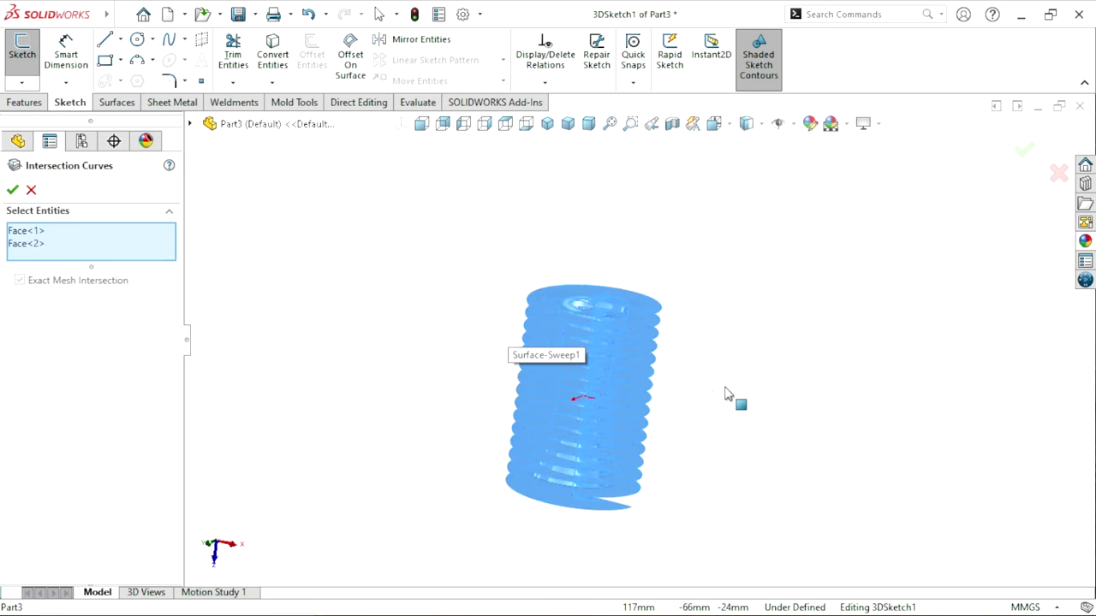
mouse_move(724, 396)
middle_mouse_down()
mouse_move(709, 408)
mouse_move(634, 409)
middle_mouse_up()
scroll(671, 388, "down", 1)
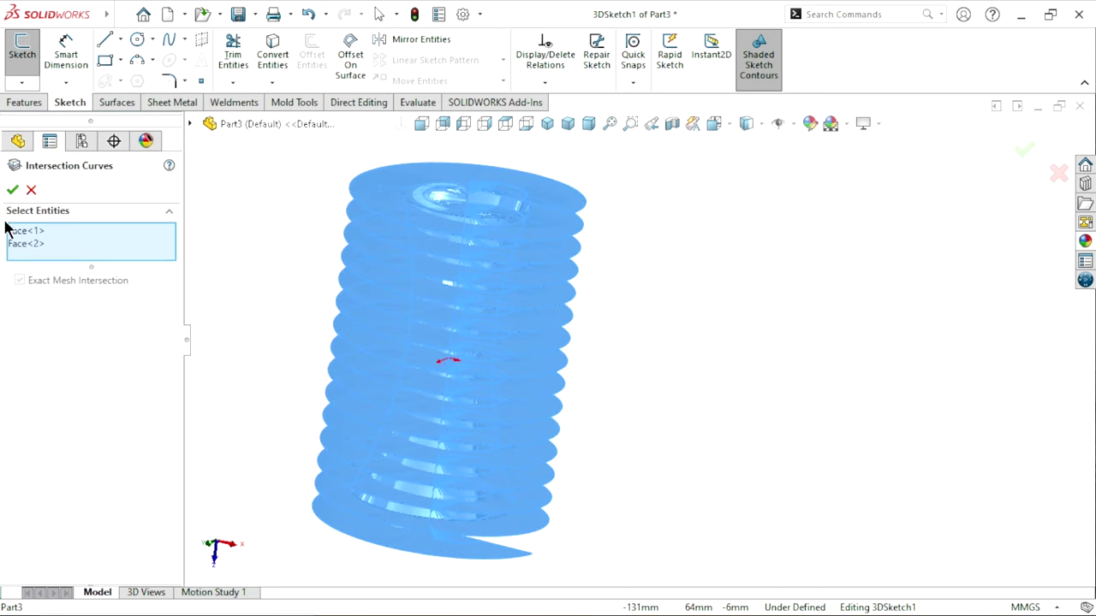
left_click(12, 189)
scroll(635, 338, "up", 4)
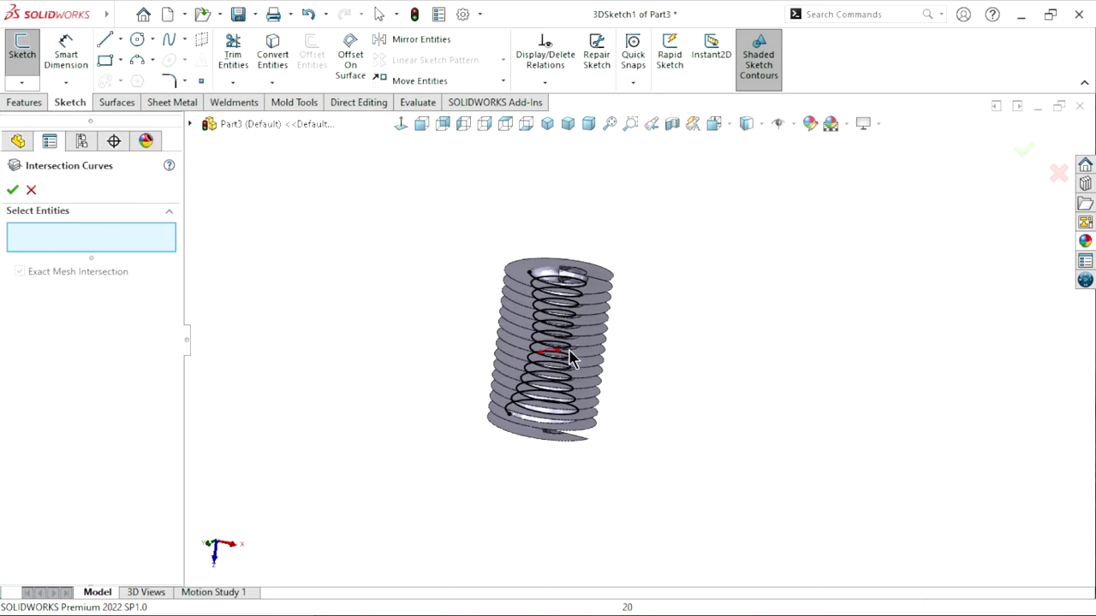
scroll(572, 358, "down", 3)
left_click(31, 190)
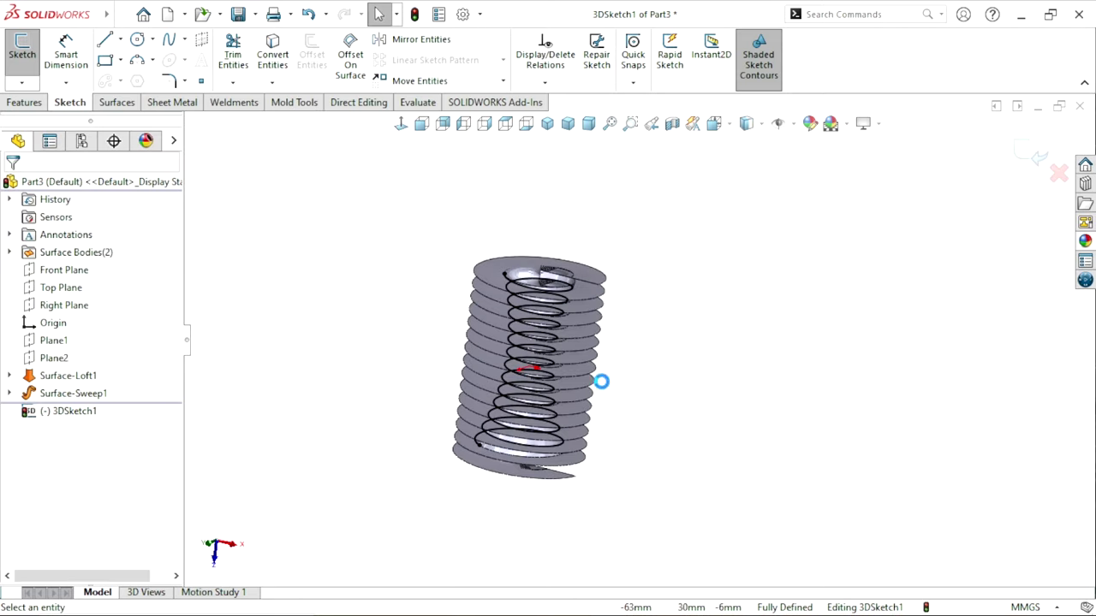
mouse_move(601, 382)
middle_mouse_down()
mouse_move(634, 334)
mouse_move(621, 308)
mouse_move(611, 359)
mouse_move(665, 374)
mouse_move(616, 374)
mouse_move(655, 342)
middle_mouse_up()
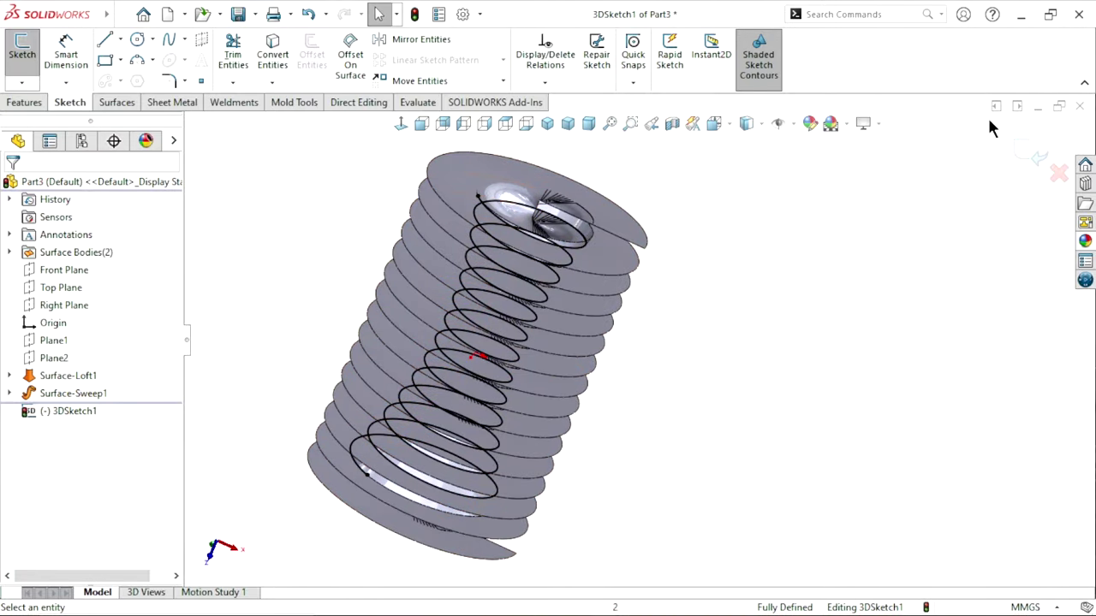
left_click(1037, 157)
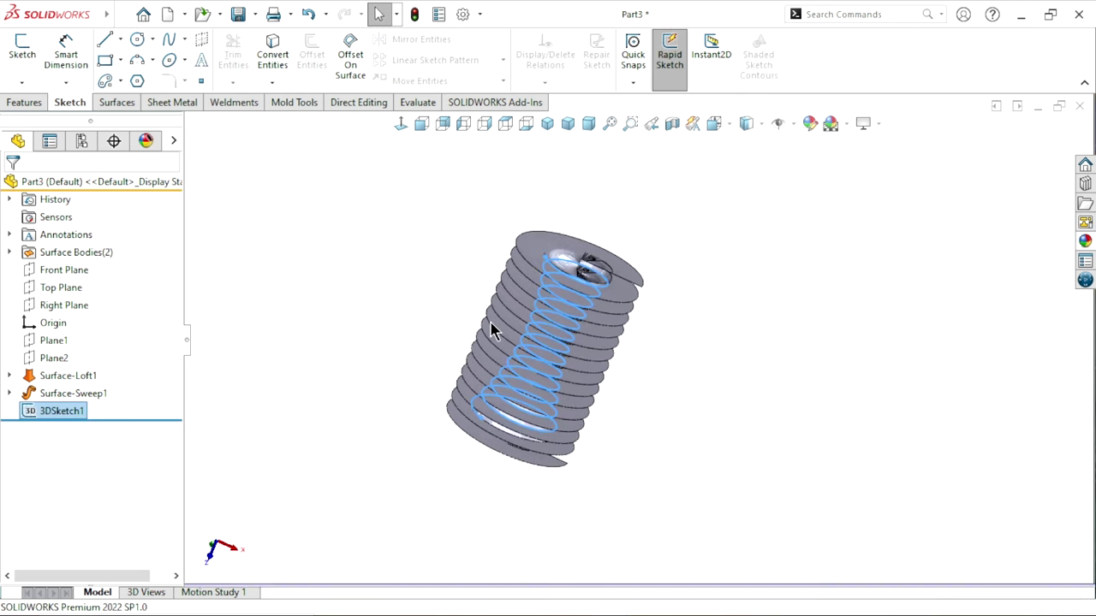
Use Delete/Keep Body to delete Surface-Sweep1 and Surface-Loft1, leaving only the helix curve
left_click(765, 396)
scroll(744, 387, "down", 3)
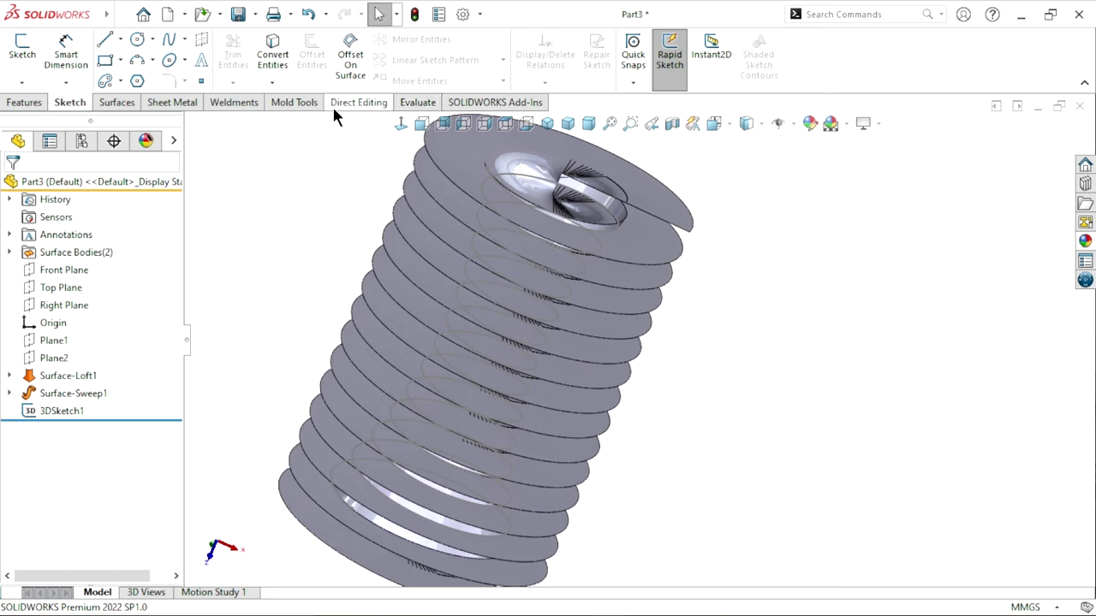
left_click(362, 103)
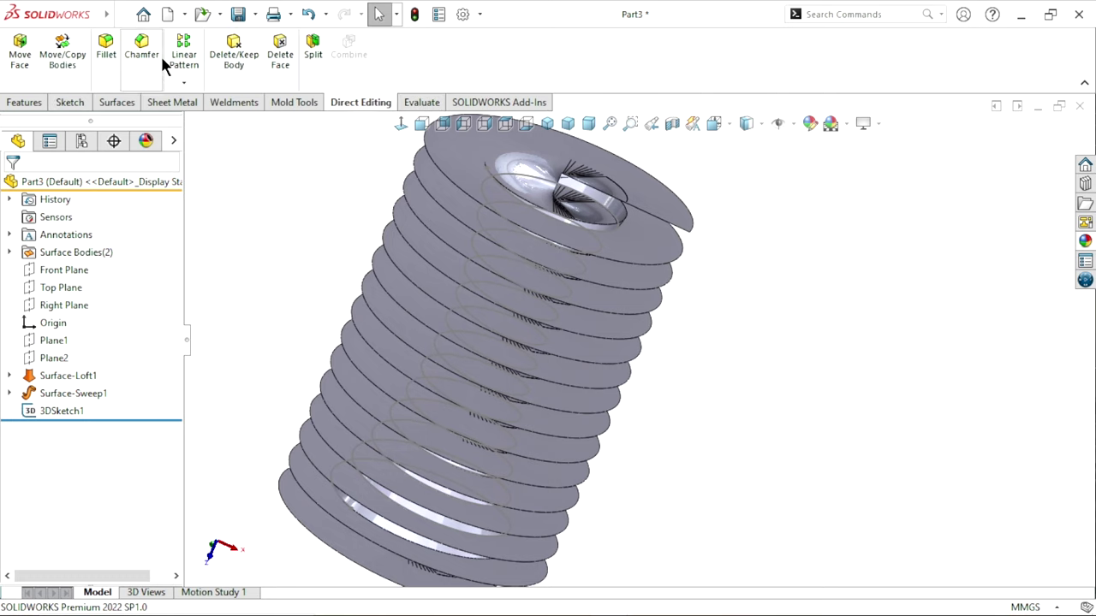
left_click(243, 53)
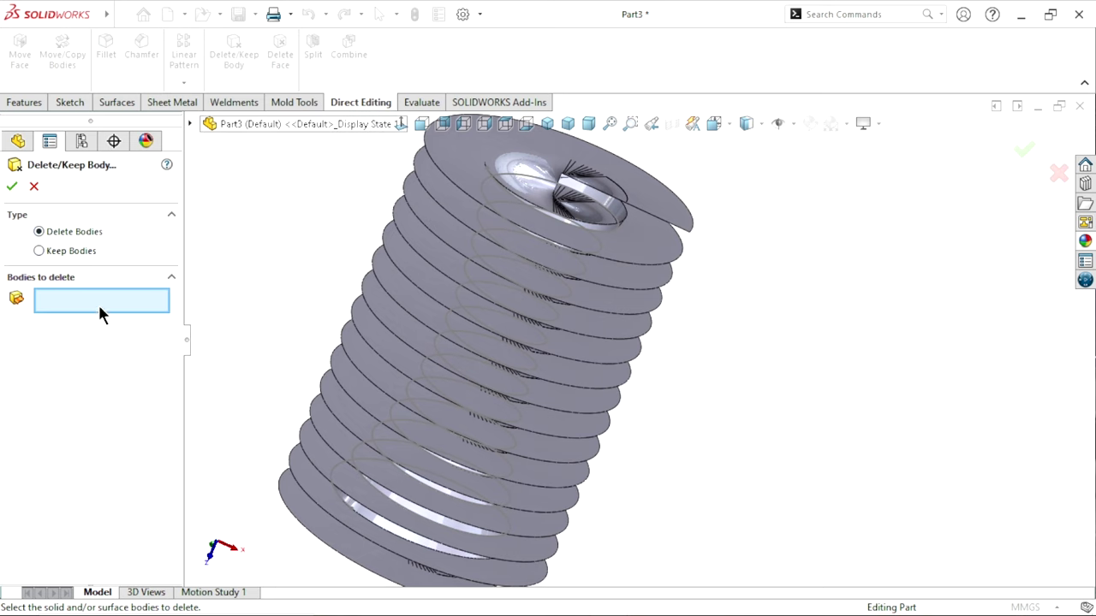
left_click(450, 156)
scroll(495, 271, "up", 2)
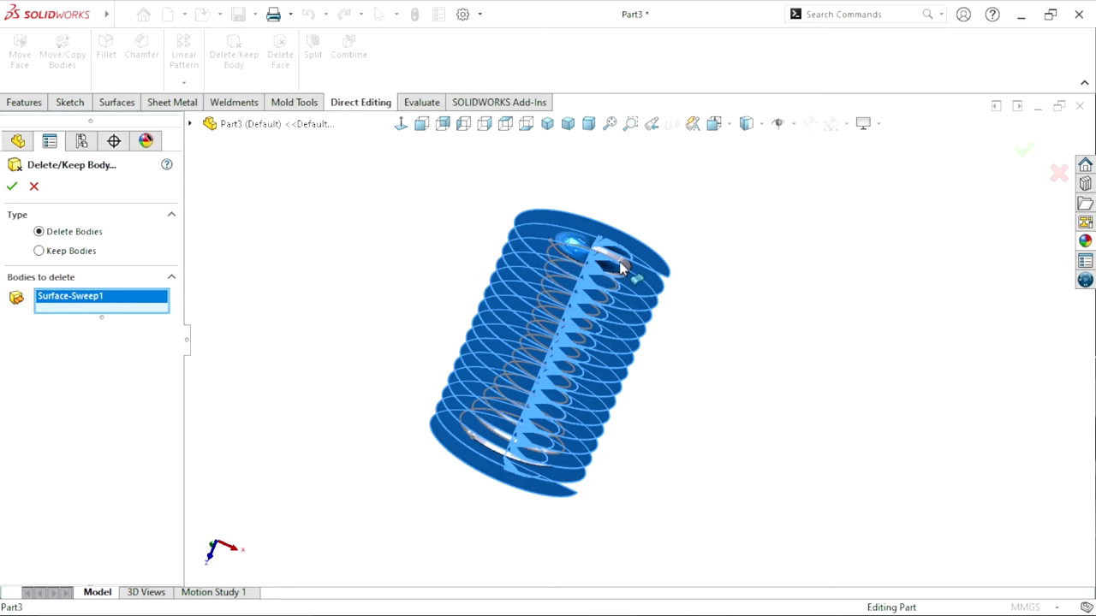
scroll(628, 286, "down", 4)
scroll(635, 343, "down", 3)
left_click(687, 342)
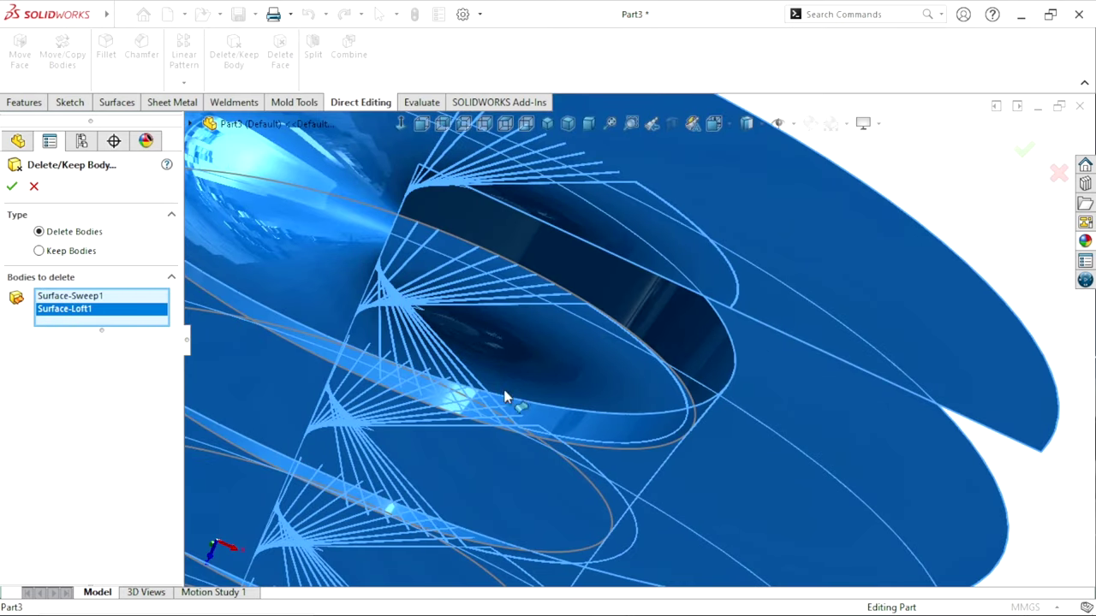
scroll(506, 396, "up", 4)
scroll(447, 439, "up", 3)
scroll(517, 486, "up", 2)
scroll(635, 480, "down", 1)
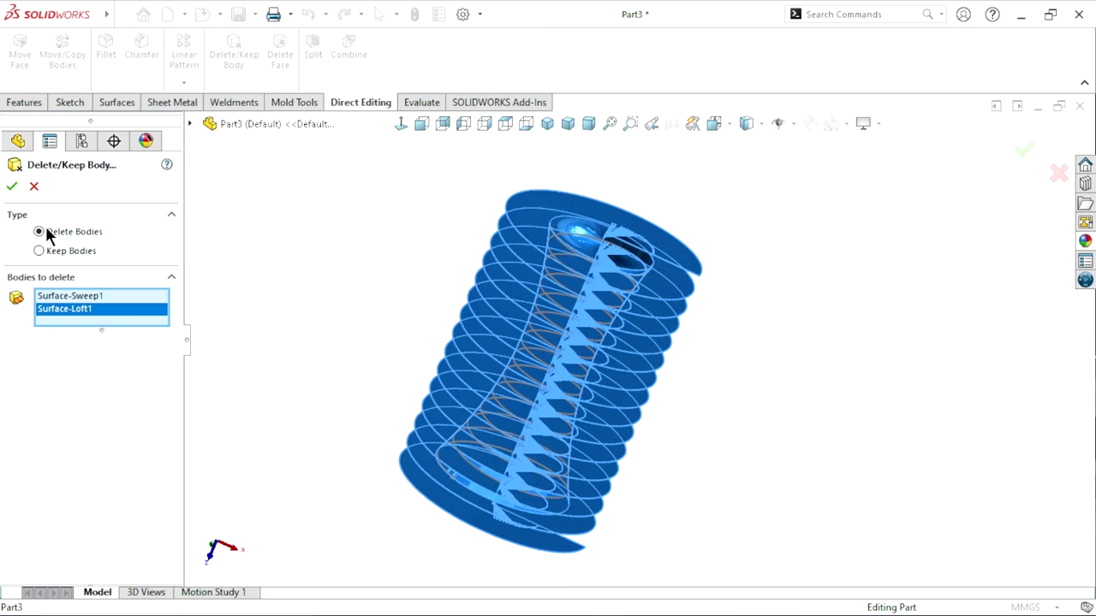
left_click(11, 186)
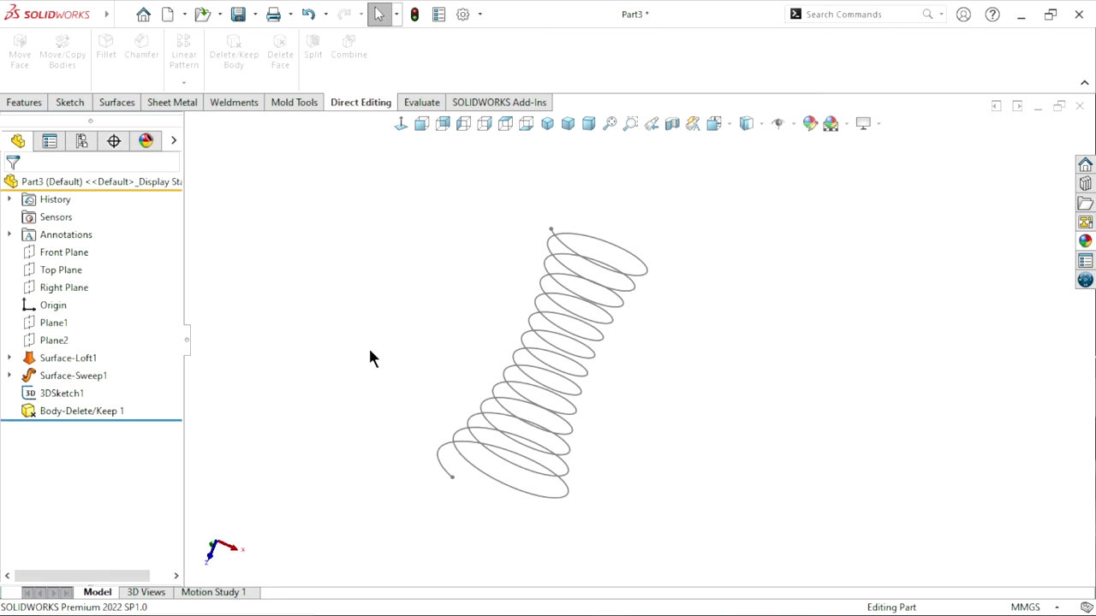
scroll(768, 398, "down", 2)
middle_click_drag(692, 391, 621, 359)
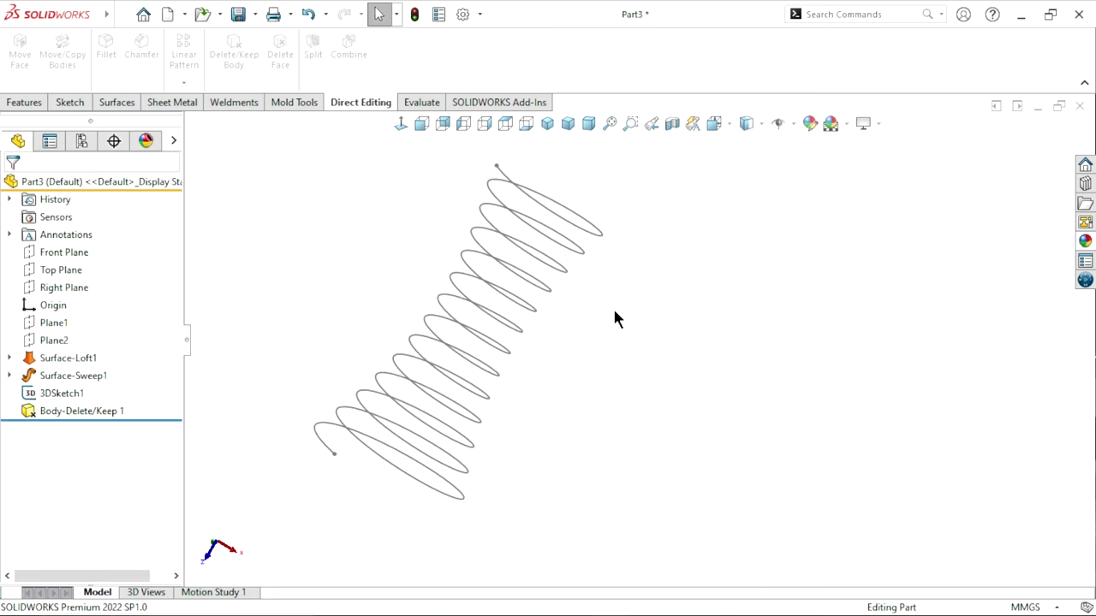
middle_click_drag(605, 352, 575, 369)
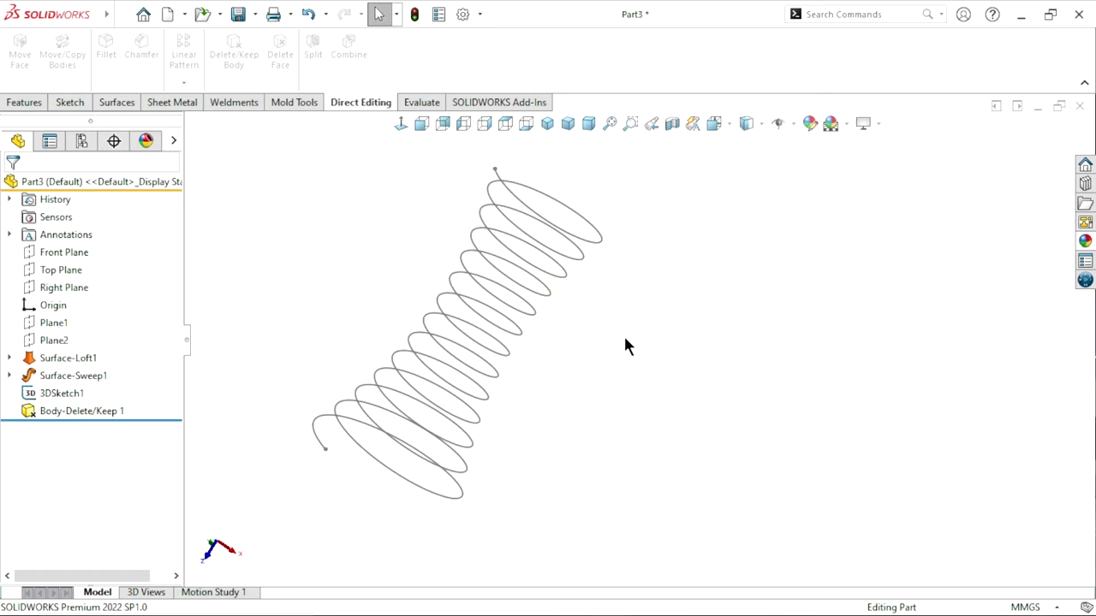
mouse_move(625, 345)
middle_mouse_down()
mouse_move(588, 403)
mouse_move(604, 384)
middle_mouse_up()
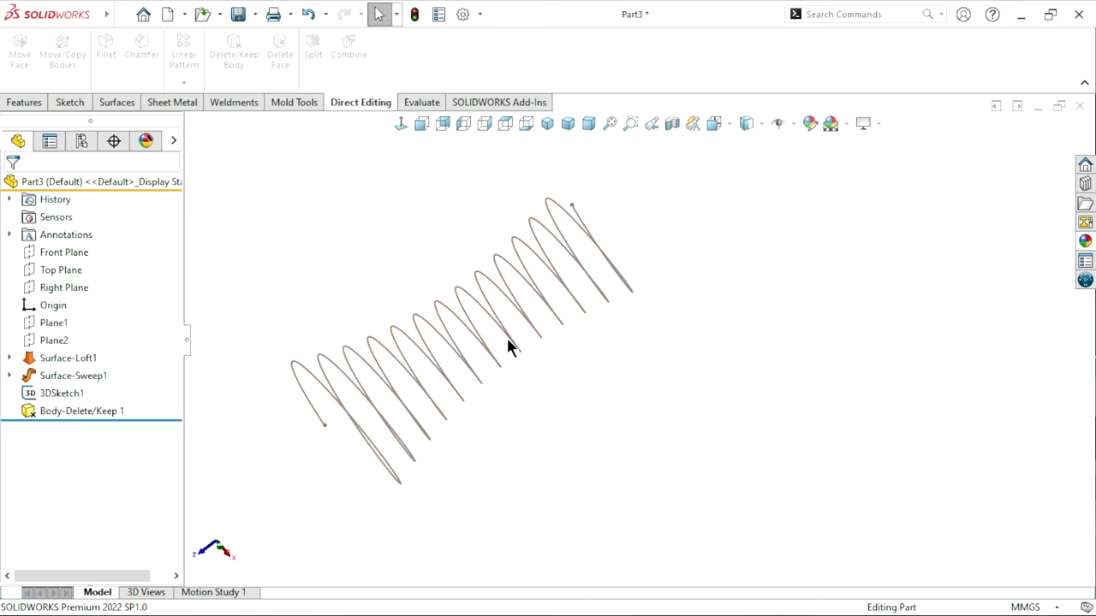
middle_click_drag(528, 434, 505, 445)
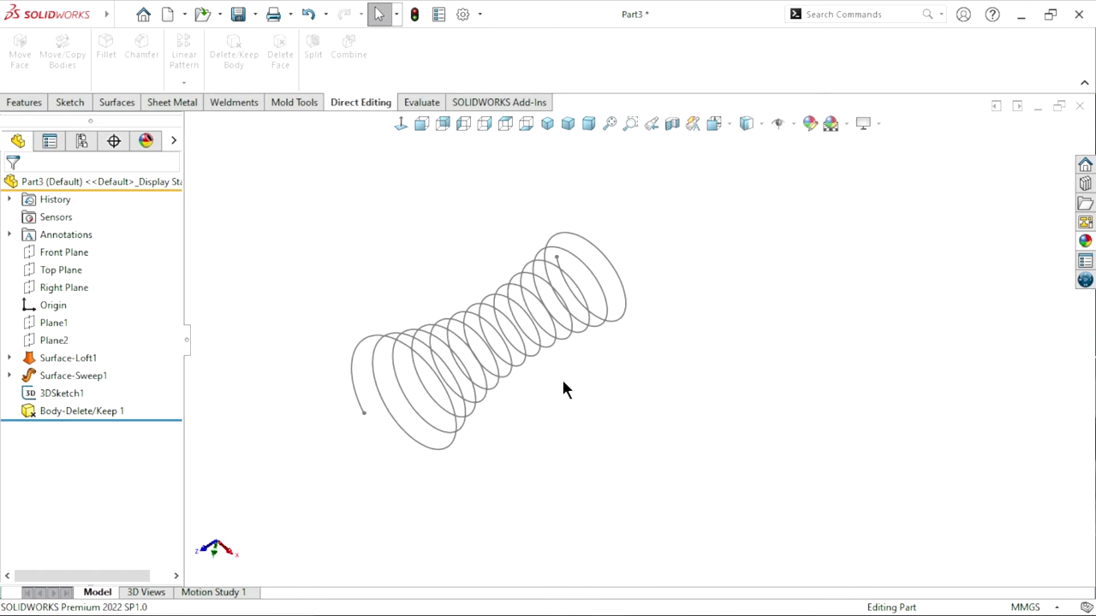
mouse_move(563, 390)
middle_mouse_down()
mouse_move(587, 354)
mouse_move(568, 351)
mouse_move(650, 391)
mouse_move(593, 408)
mouse_move(577, 379)
middle_mouse_up()
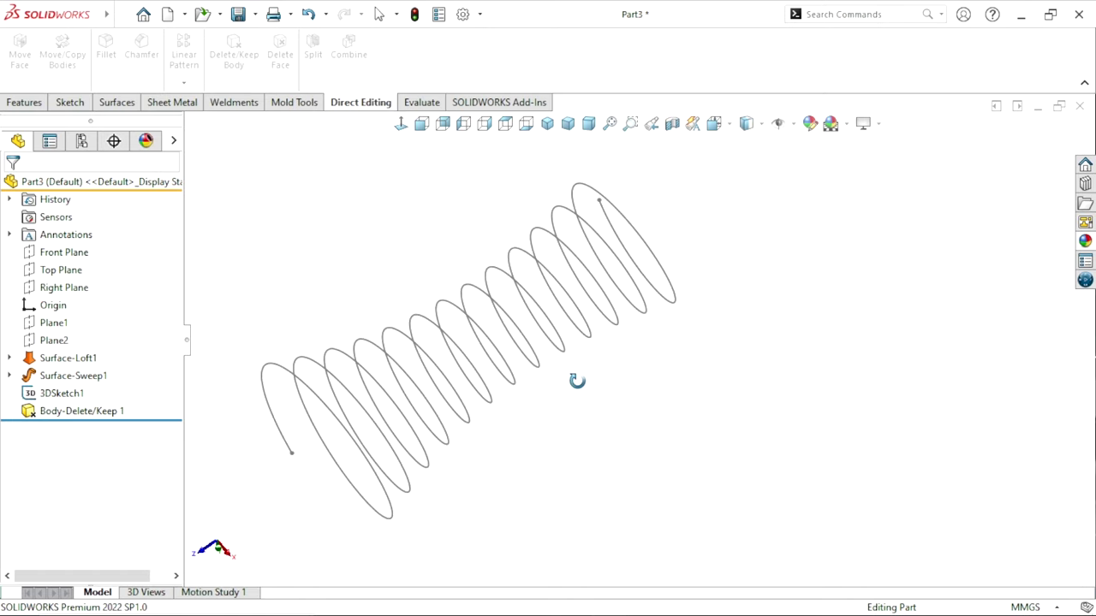
Start a Swept Boss/Base along the helix with a circular profile of 8 mm diameter
left_click(32, 104)
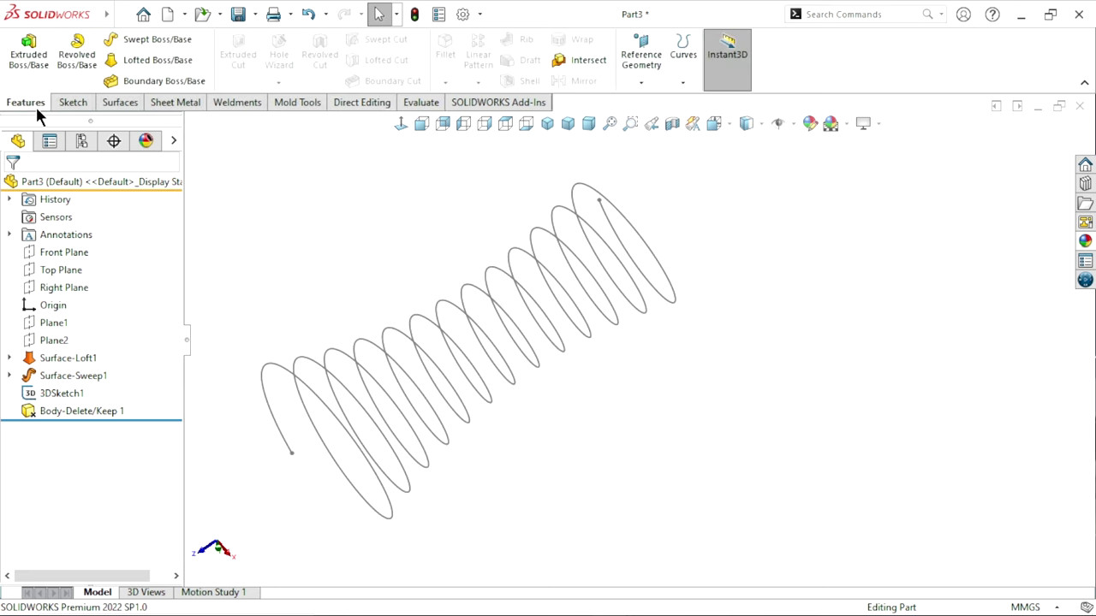
left_click(133, 39)
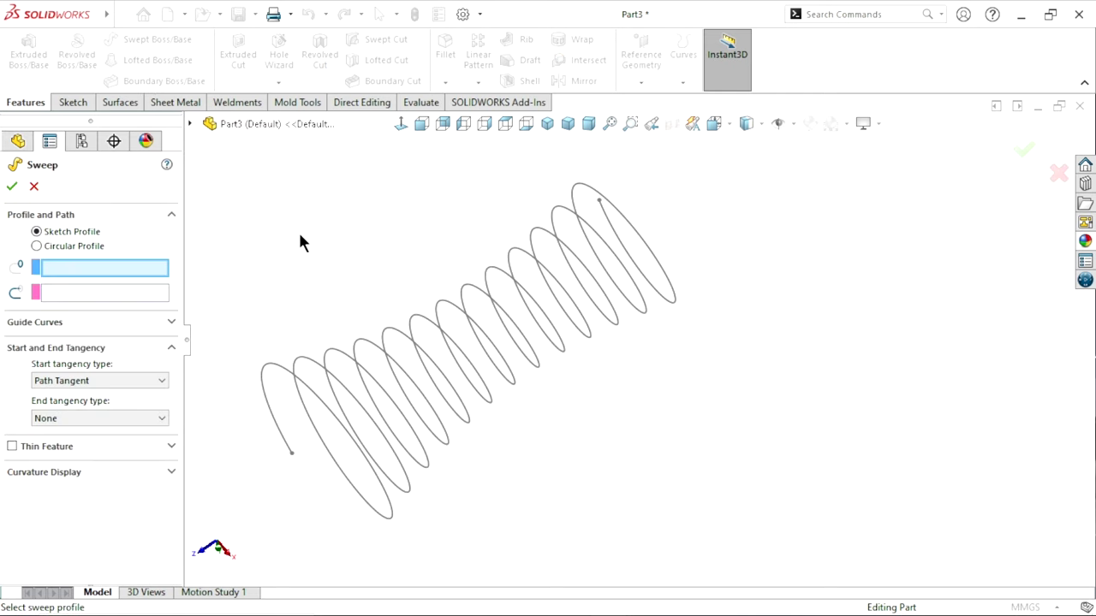
left_click(65, 246)
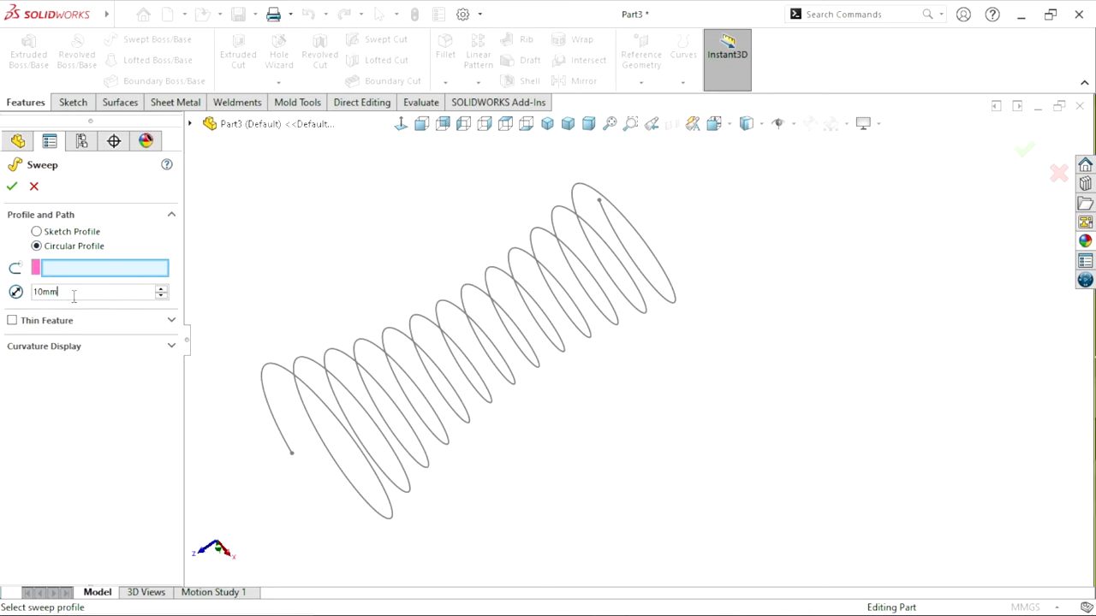
left_click_drag(98, 293, 4, 292)
type("8")
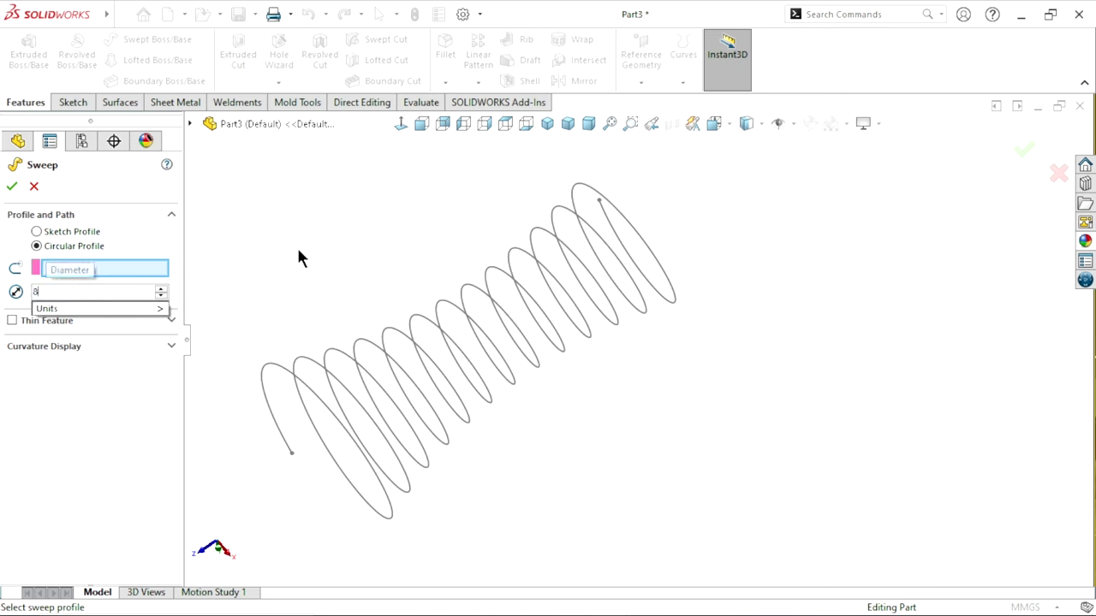
key("Return")
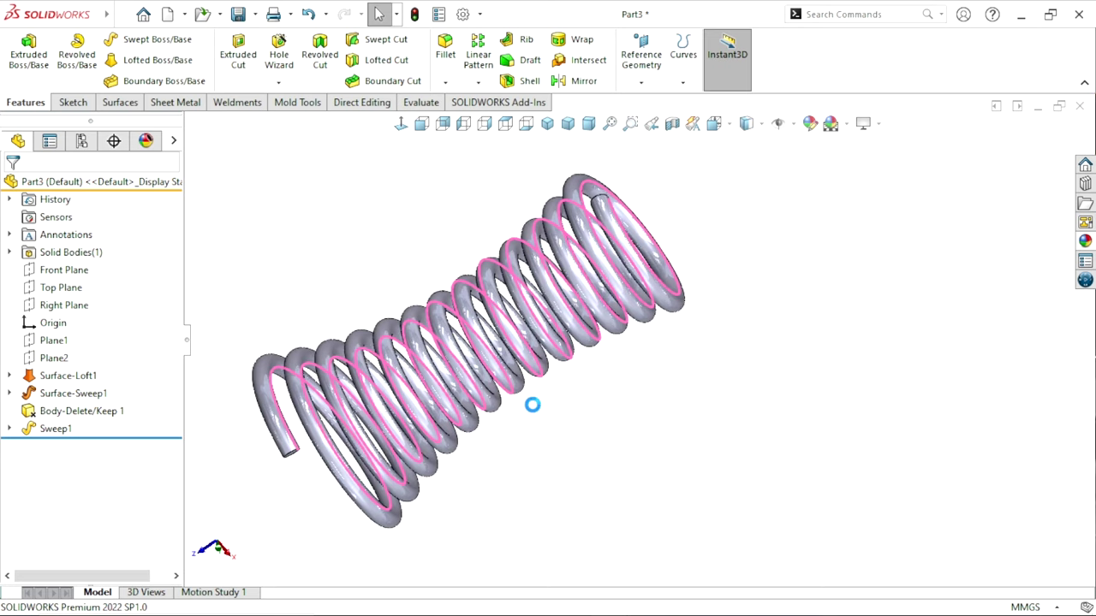
Orbit and zoom around the solid 8 mm round-wire spring to inspect it from several angles
mouse_move(534, 441)
middle_mouse_down()
mouse_move(580, 516)
mouse_move(479, 299)
middle_mouse_up()
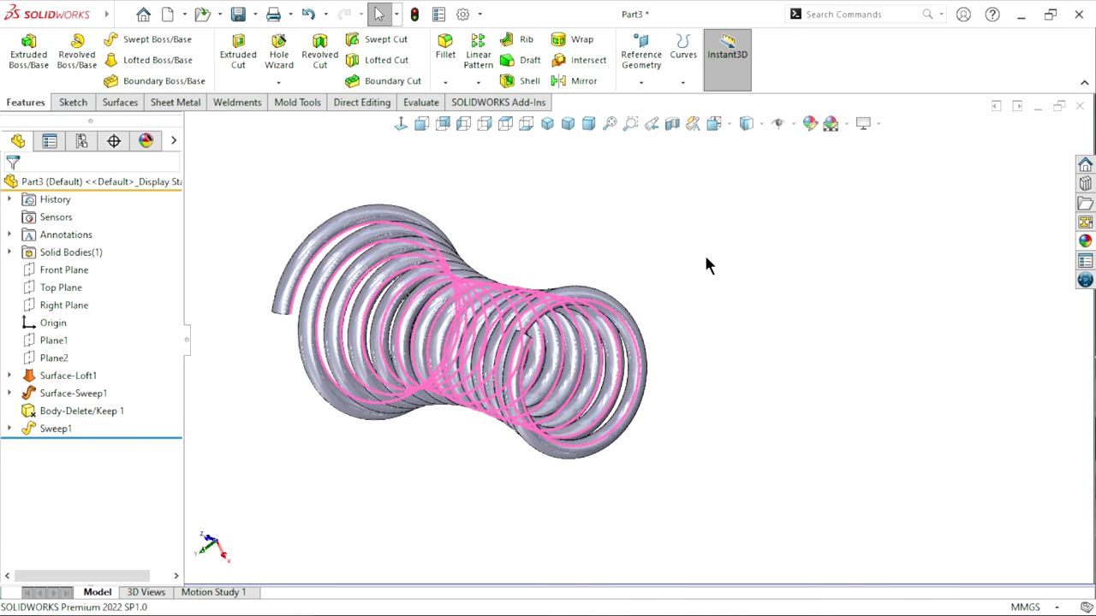
mouse_move(570, 272)
middle_mouse_down()
mouse_move(416, 391)
mouse_move(299, 242)
mouse_move(472, 396)
middle_mouse_up()
scroll(663, 330, "up", 3)
scroll(576, 386, "down", 3)
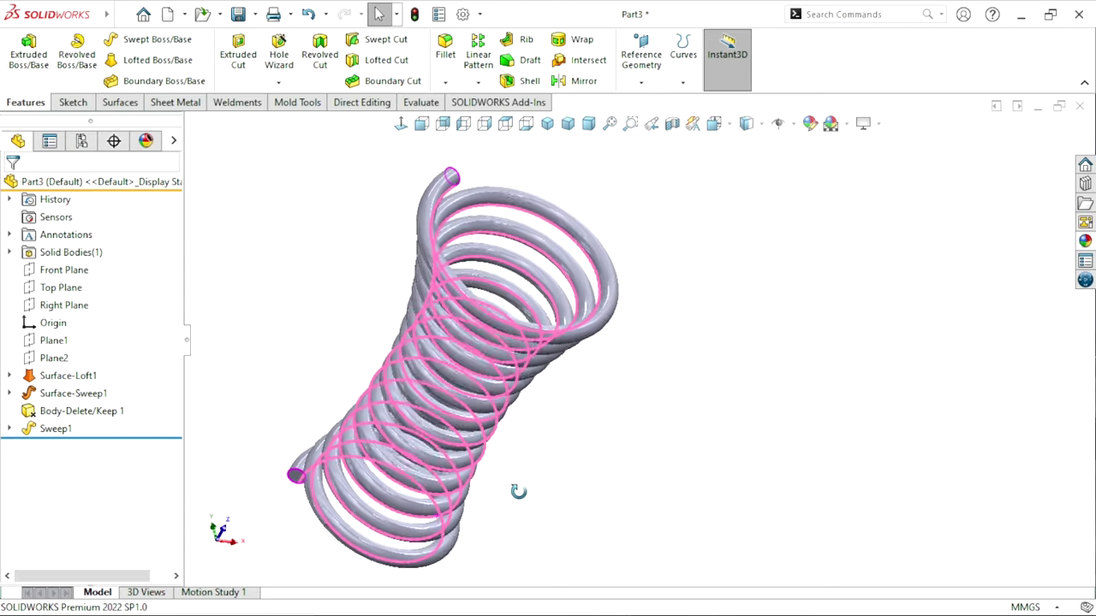
mouse_move(576, 386)
middle_mouse_down()
mouse_move(540, 523)
mouse_move(577, 384)
middle_mouse_up()
scroll(610, 347, "up", 2)
scroll(633, 349, "down", 2)
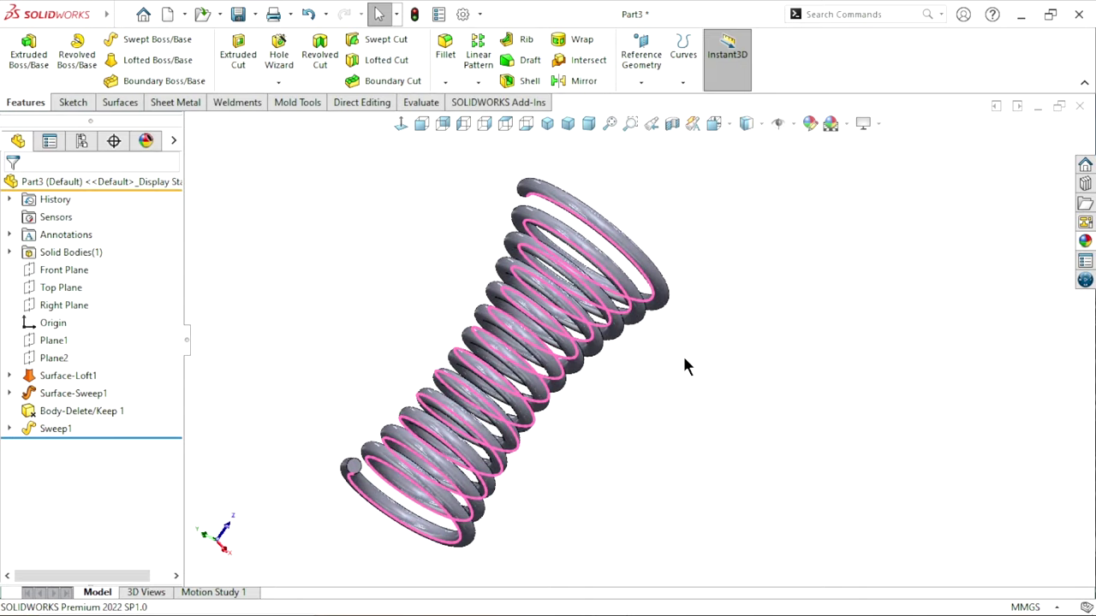
middle_click_drag(682, 353, 621, 350)
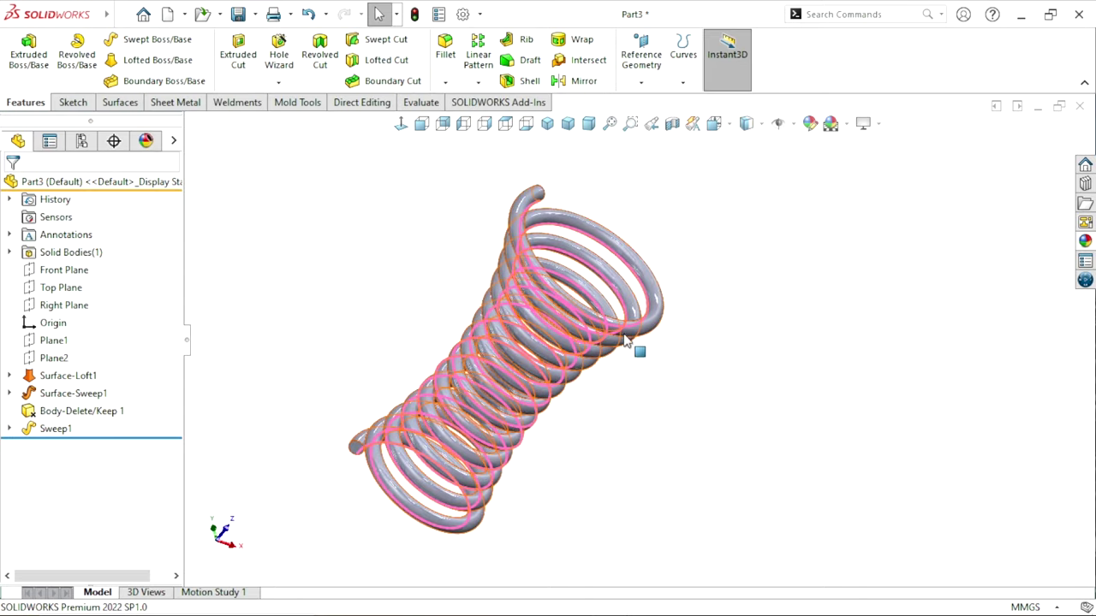
middle_click_drag(533, 240, 706, 279)
scroll(669, 326, "down", 3)
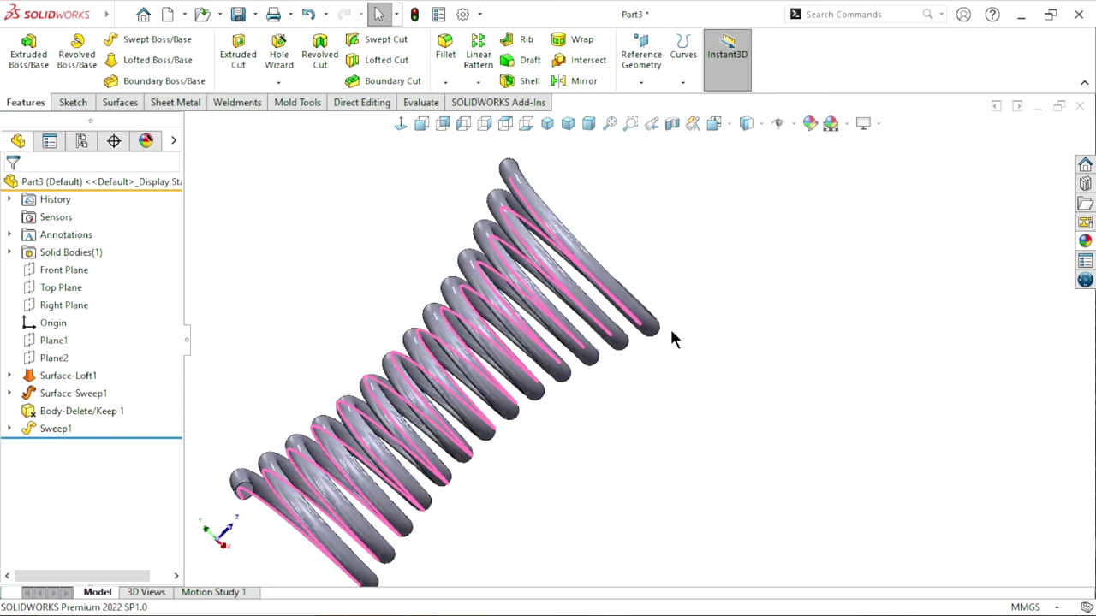
mouse_move(670, 326)
middle_mouse_down()
mouse_move(677, 385)
mouse_move(709, 337)
middle_mouse_up()
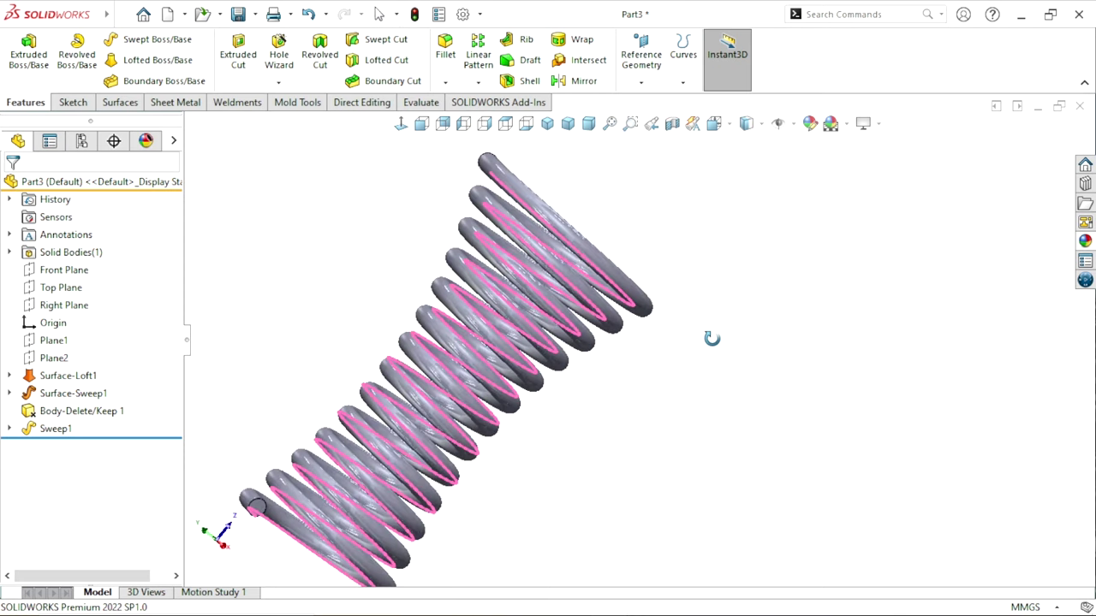
Trim one end of the spring flat with a Cut With Surface at Plane1
left_click(120, 103)
left_click(727, 80)
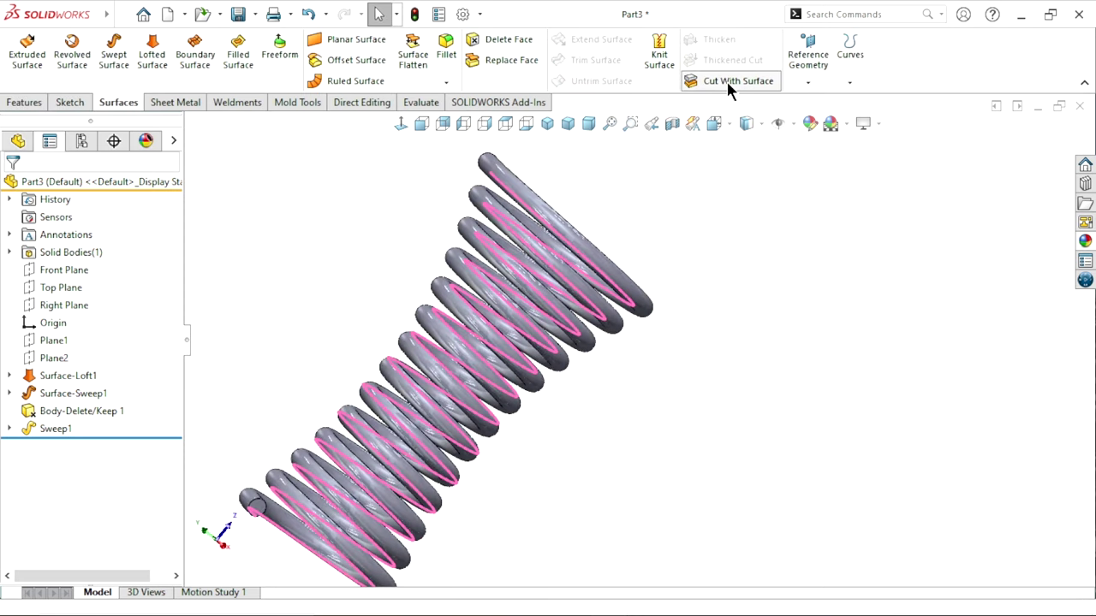
left_click(192, 119)
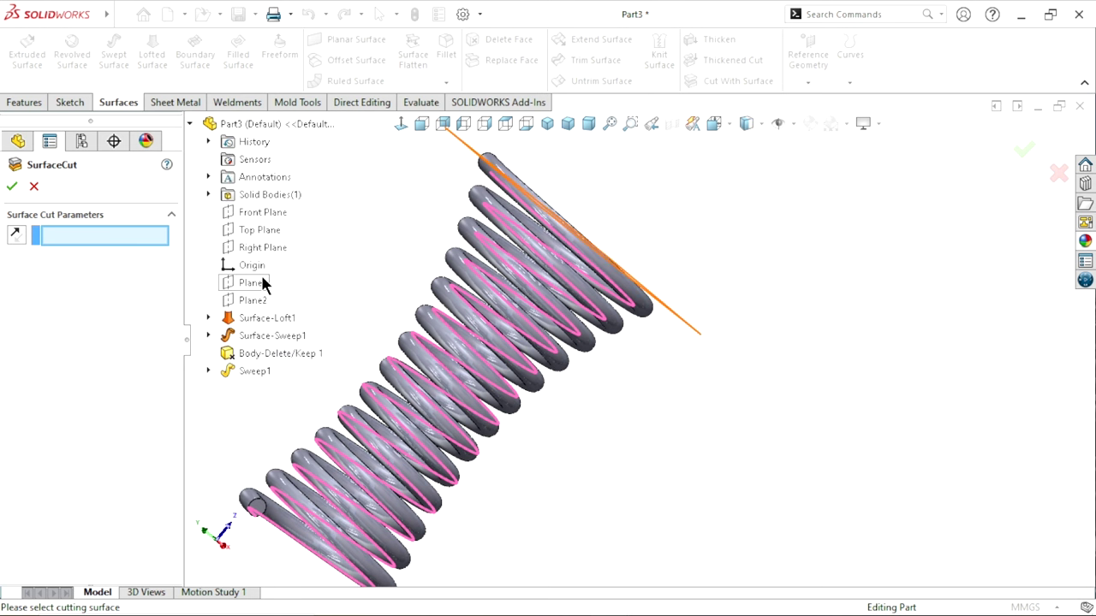
left_click(261, 284)
scroll(428, 417, "down", 3)
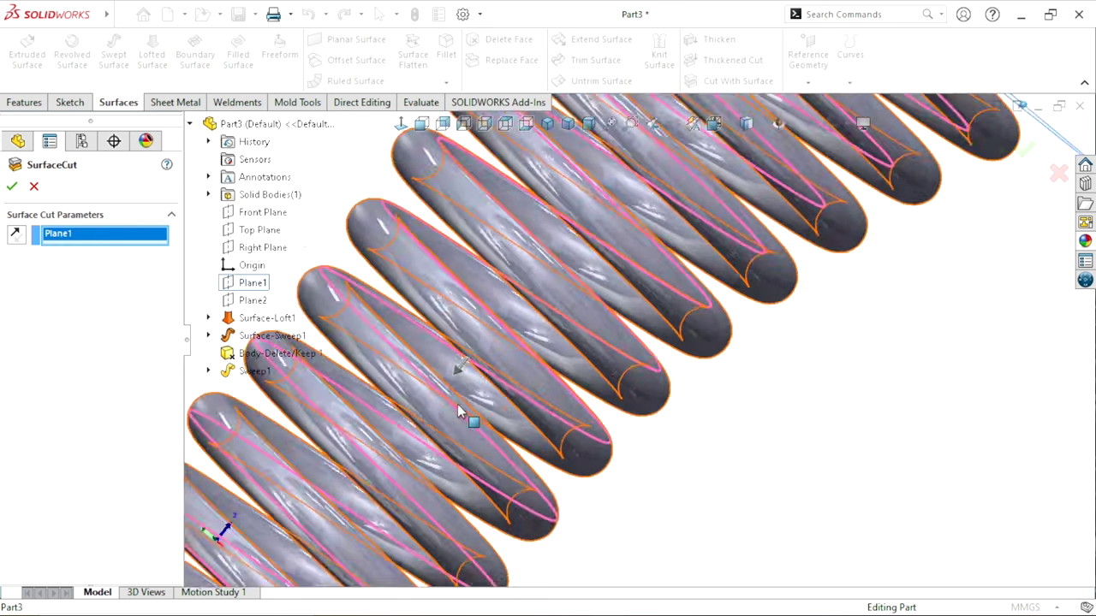
scroll(454, 371, "down", 2)
scroll(444, 409, "up", 5)
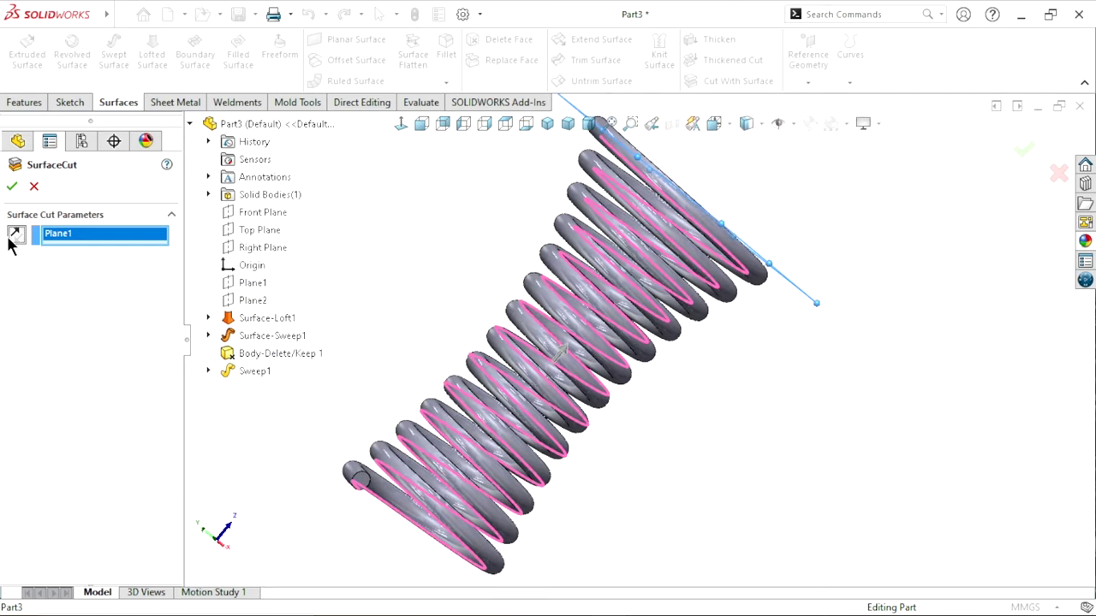
left_click(13, 187)
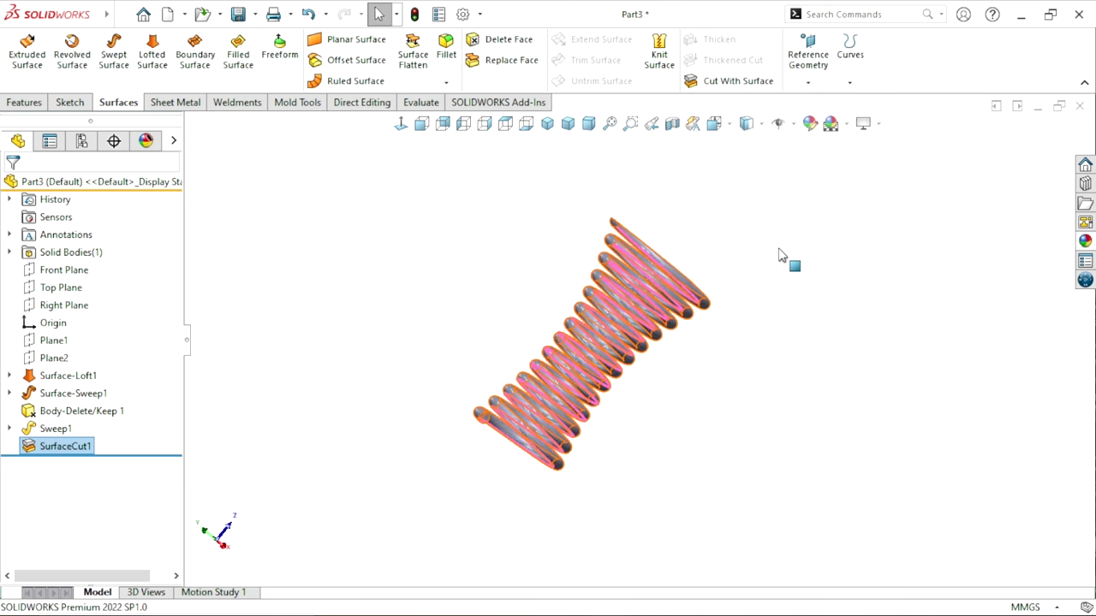
Orbit and zoom the trimmed spring into a side-on hourglass view to check the cut
middle_click_drag(780, 252, 711, 286)
scroll(712, 286, "down", 3)
scroll(697, 304, "up", 3)
scroll(591, 291, "up", 2)
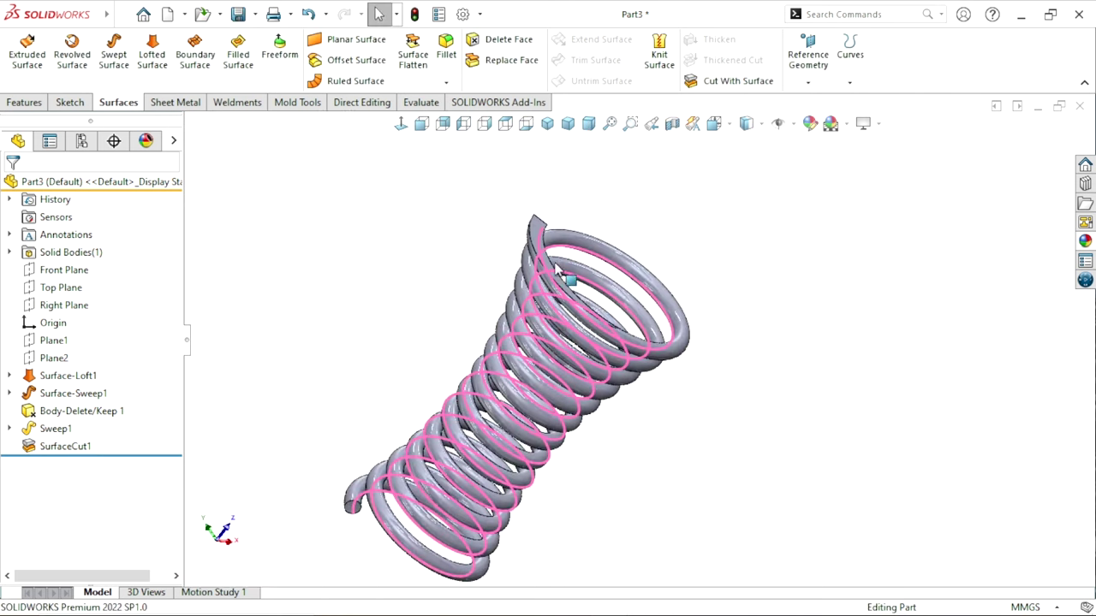
scroll(588, 293, "down", 4)
scroll(650, 431, "up", 3)
middle_click_drag(650, 431, 589, 420)
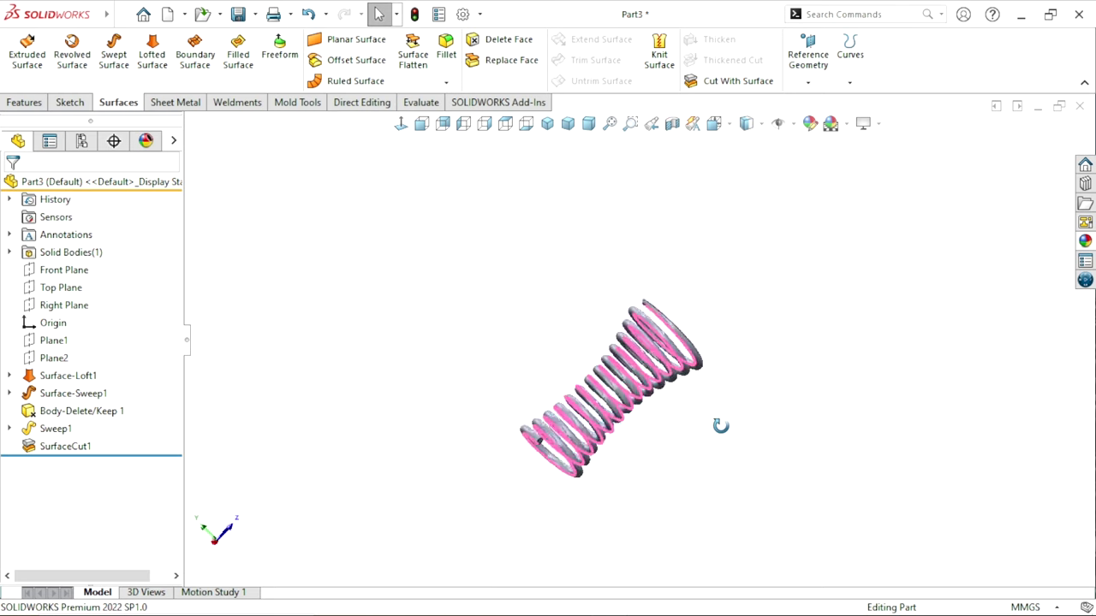
scroll(589, 419, "down", 4)
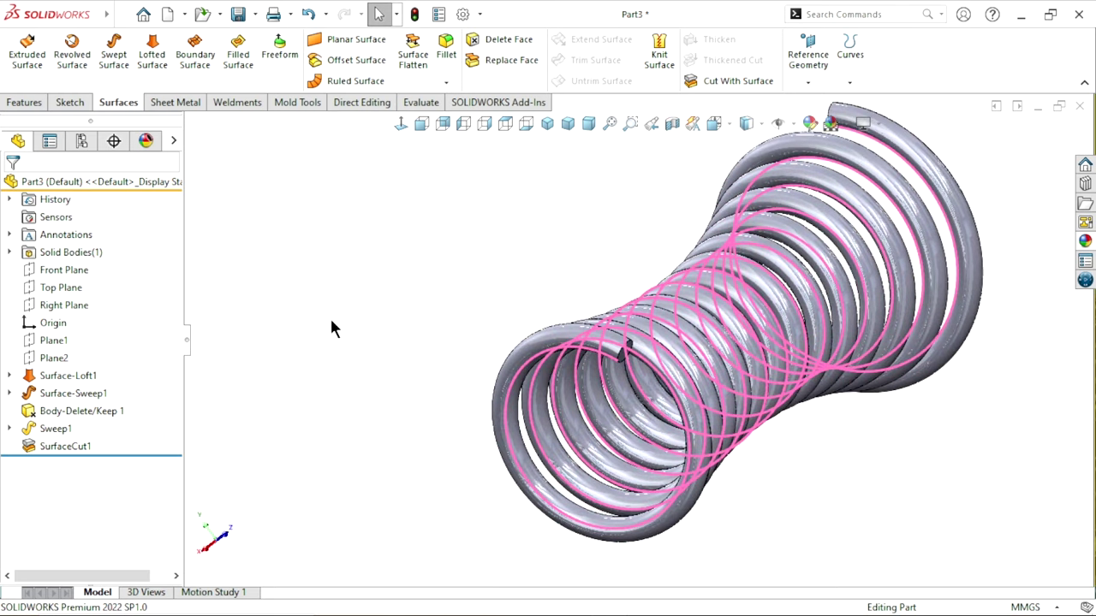
scroll(599, 292, "up", 2)
scroll(724, 101, "down", 2)
Add a second surface cut using Plane2 to flatten the spring's opposite end
left_click(718, 81)
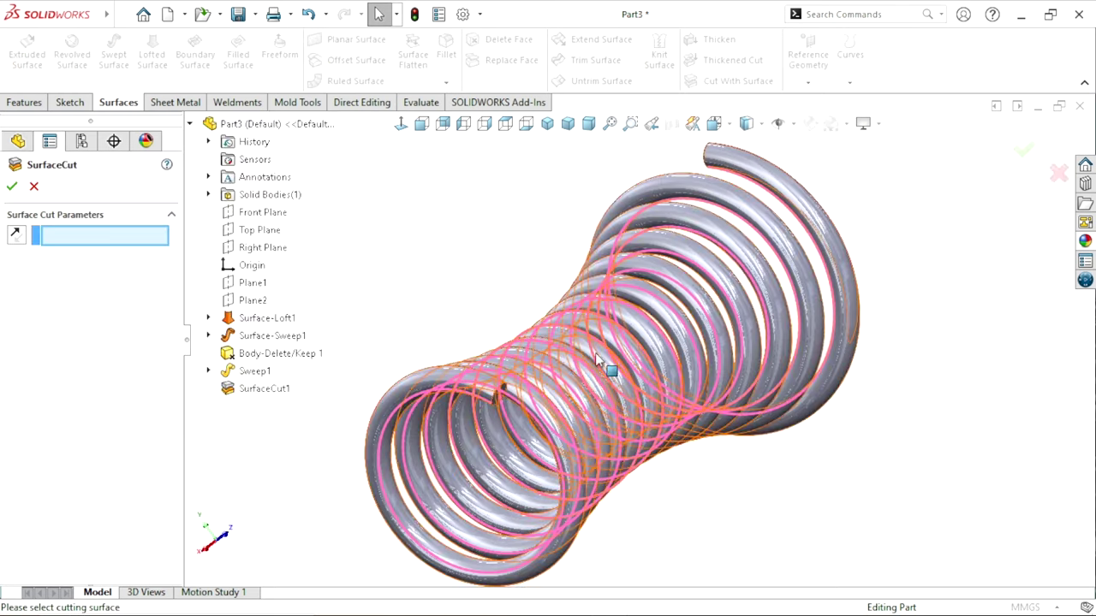
middle_click_drag(531, 420, 555, 446)
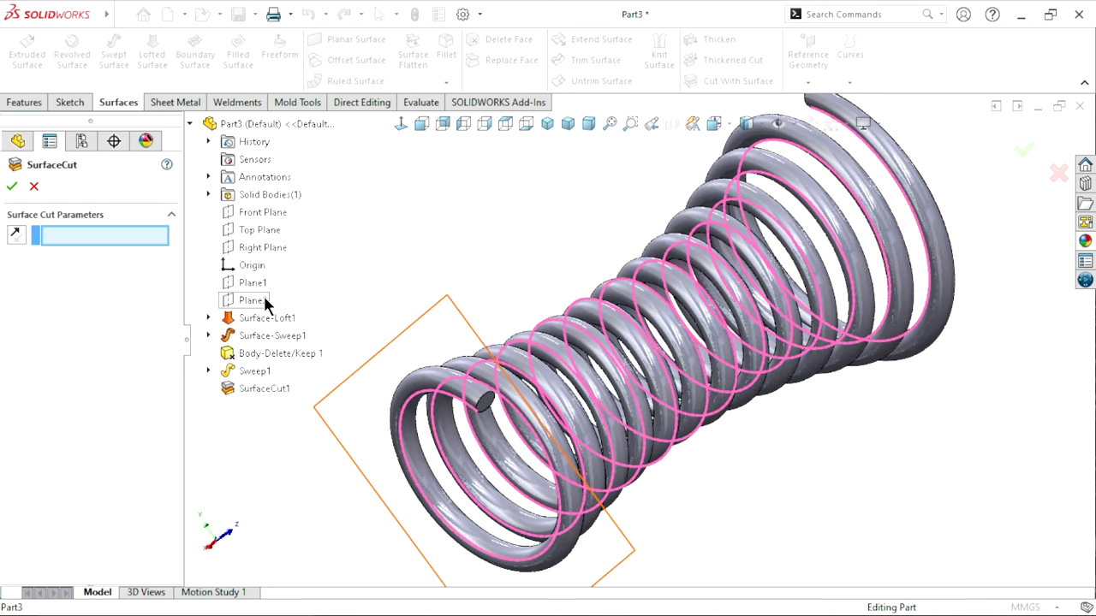
left_click(254, 301)
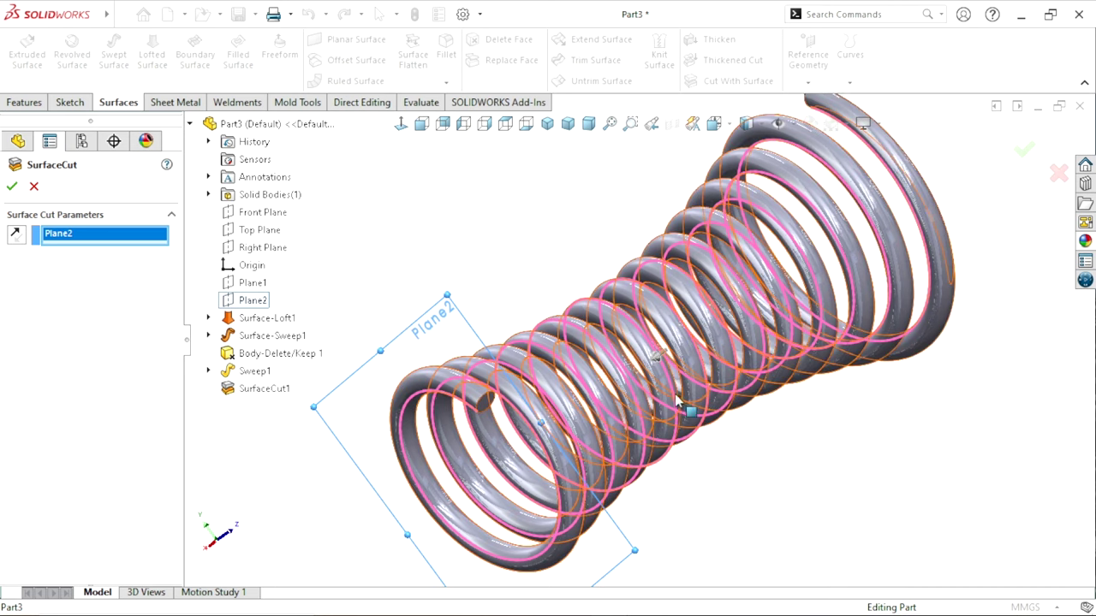
scroll(677, 407, "down", 2)
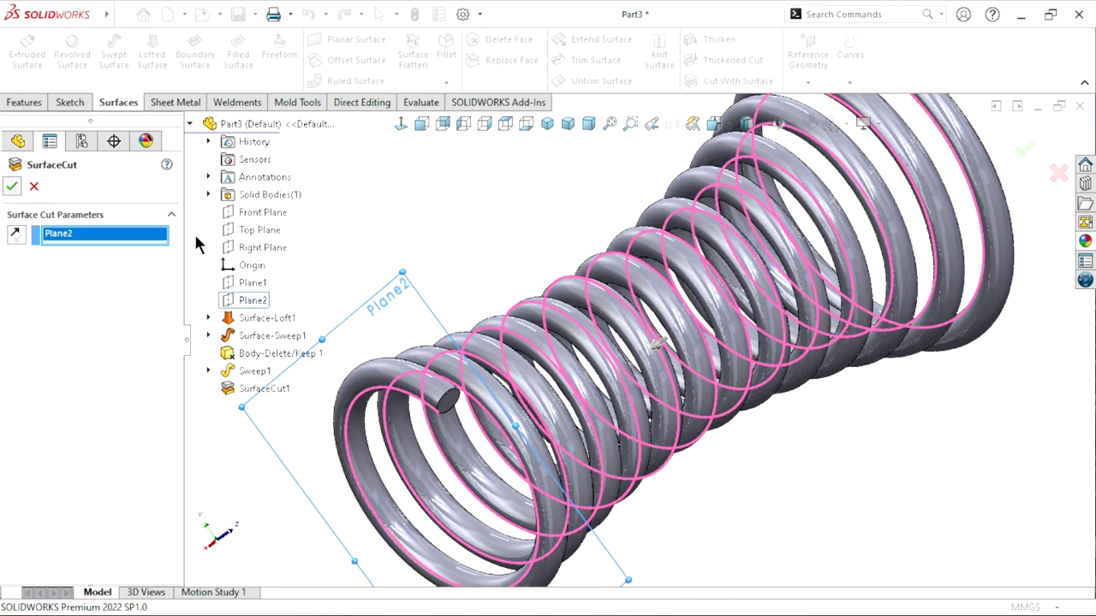
key("Return")
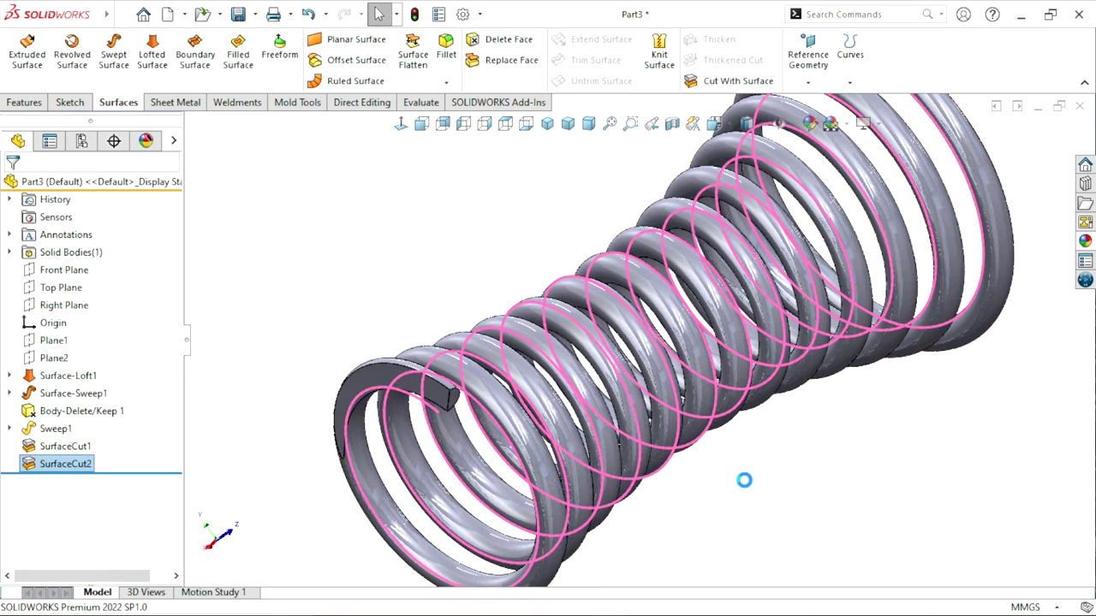
Fit the spring in view, inspect the flat-cut ends, and save the part with Ctrl+S
key("f")
mouse_move(473, 446)
middle_mouse_down()
mouse_move(539, 429)
mouse_move(673, 477)
mouse_move(713, 509)
mouse_move(709, 291)
mouse_move(643, 264)
middle_mouse_up()
scroll(729, 440, "up", 3)
scroll(849, 361, "down", 3)
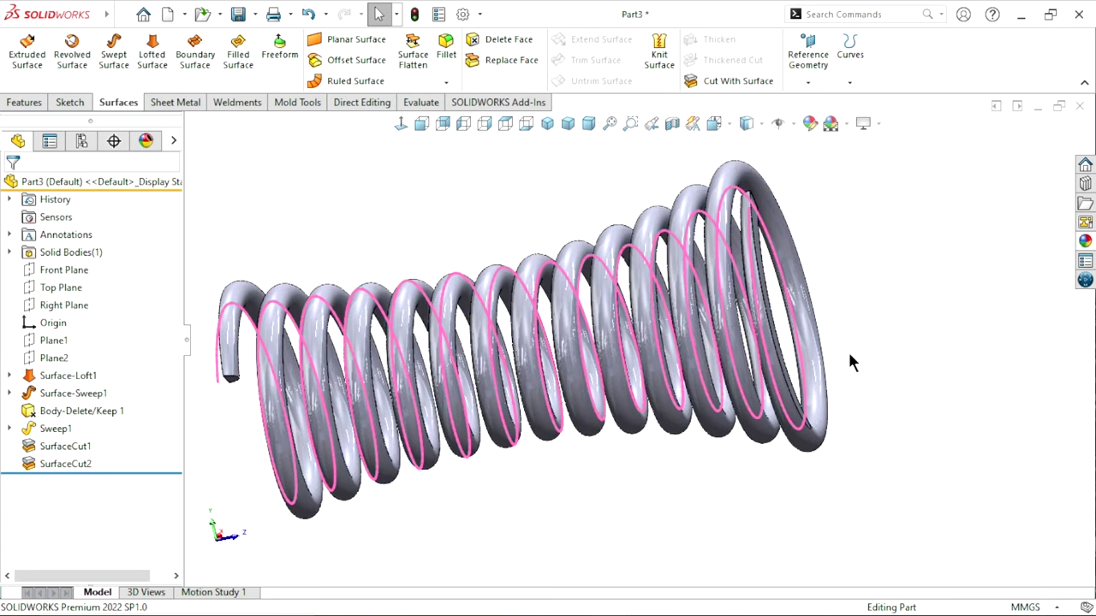
scroll(786, 352, "up", 2)
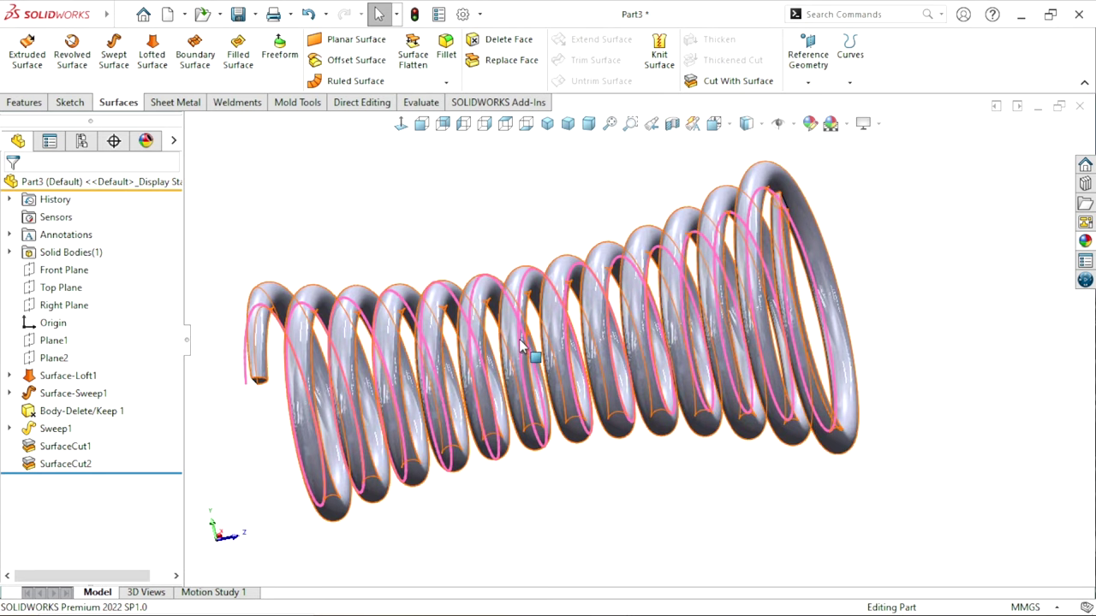
scroll(623, 359, "down", 2)
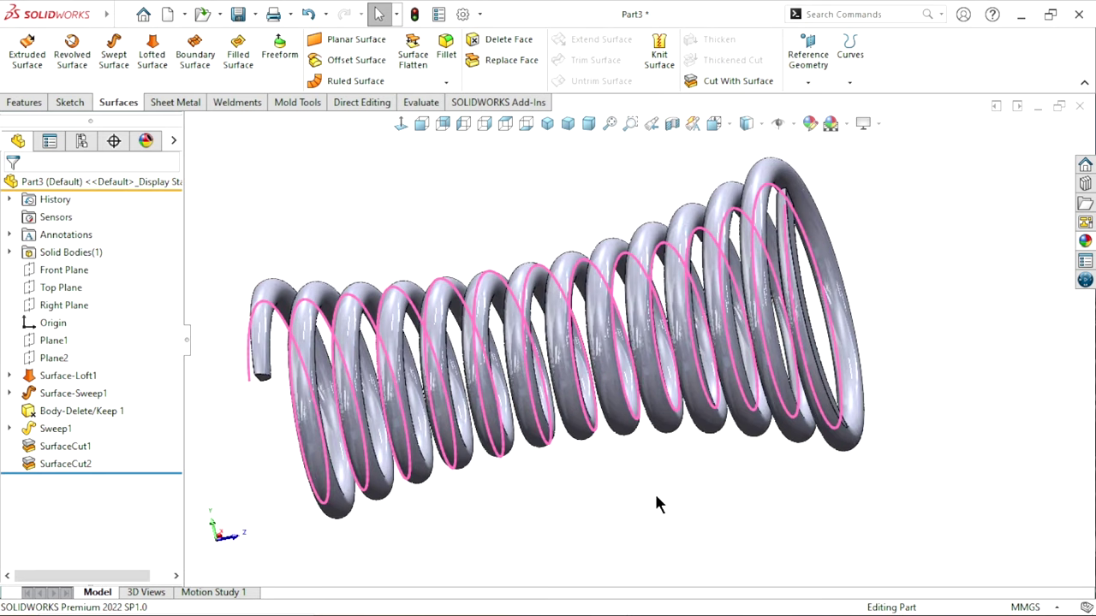
key("ctrl+s")
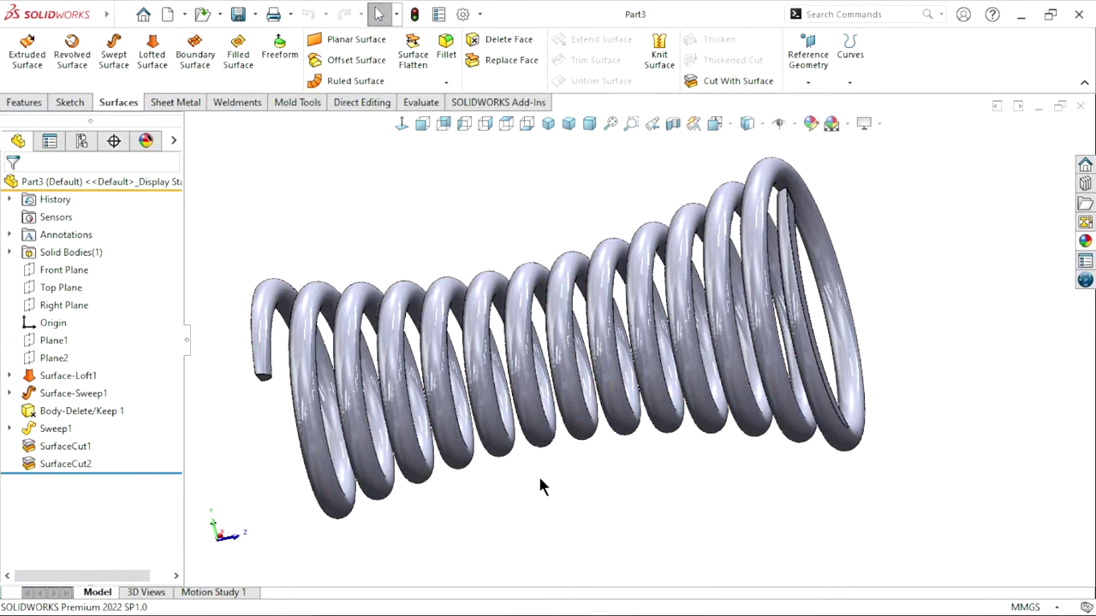
mouse_move(540, 485)
middle_mouse_down()
mouse_move(631, 457)
mouse_move(683, 383)
mouse_move(594, 506)
mouse_move(691, 518)
middle_mouse_up()
scroll(676, 379, "up", 3)
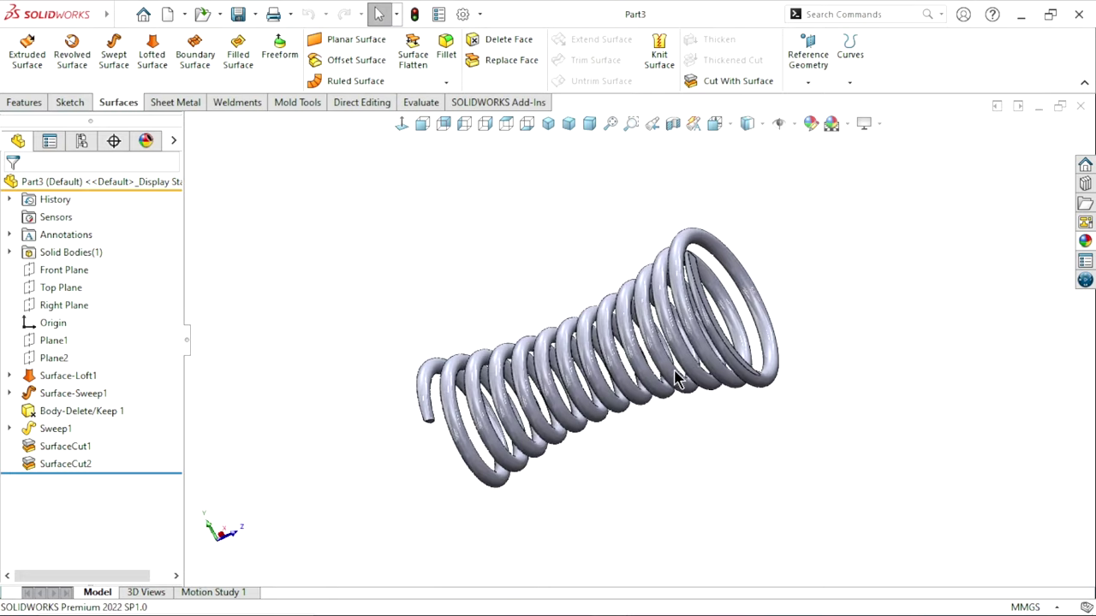
mouse_move(676, 379)
middle_mouse_down()
mouse_move(588, 436)
mouse_move(688, 277)
mouse_move(781, 374)
middle_mouse_up()
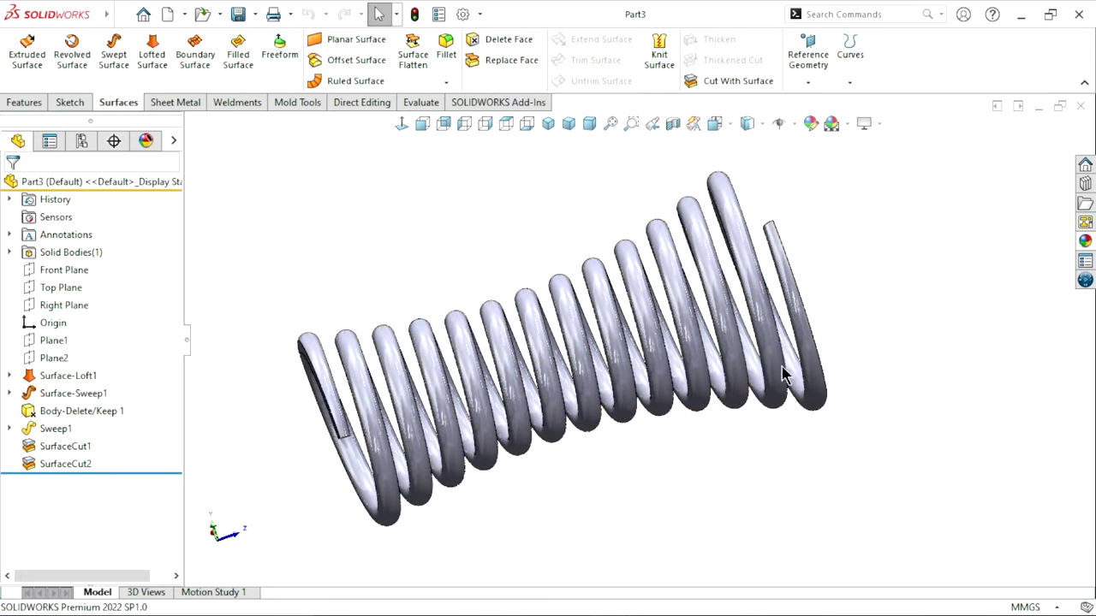
Apply the matte steel appearance from Metal > Steel to the spring
left_click(1084, 242)
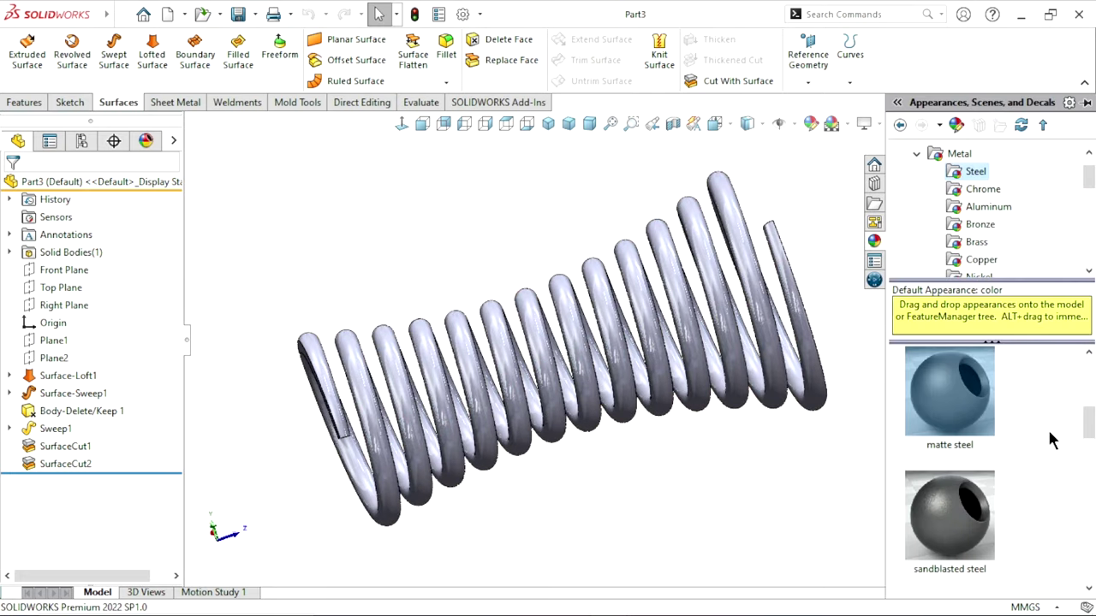
mouse_move(1087, 435)
left_mouse_down()
mouse_move(1089, 382)
mouse_move(1091, 435)
left_mouse_up()
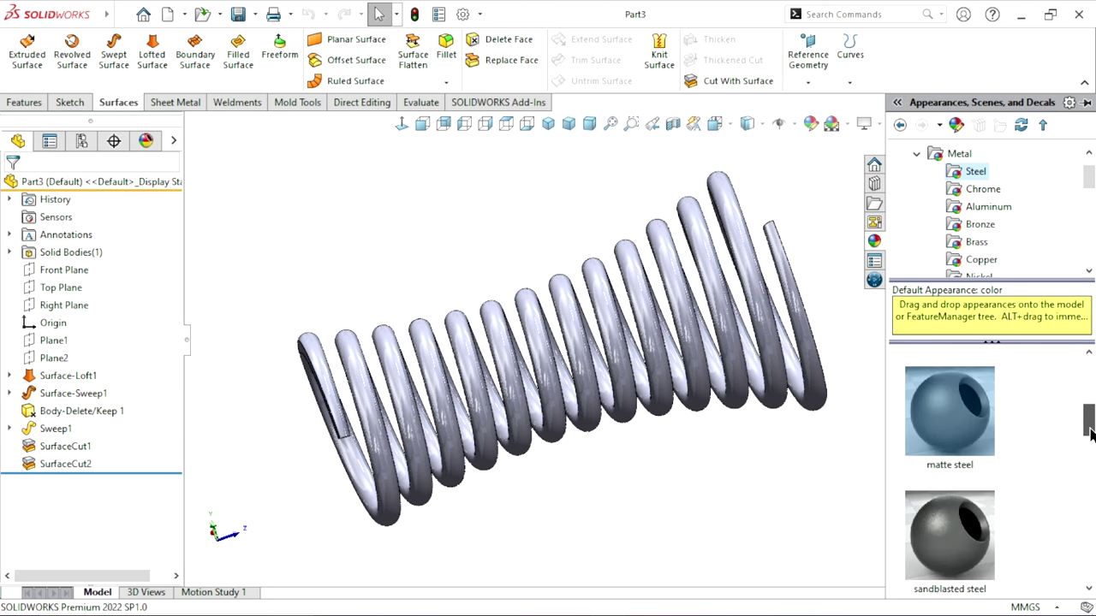
double_click(927, 456)
left_click(802, 514)
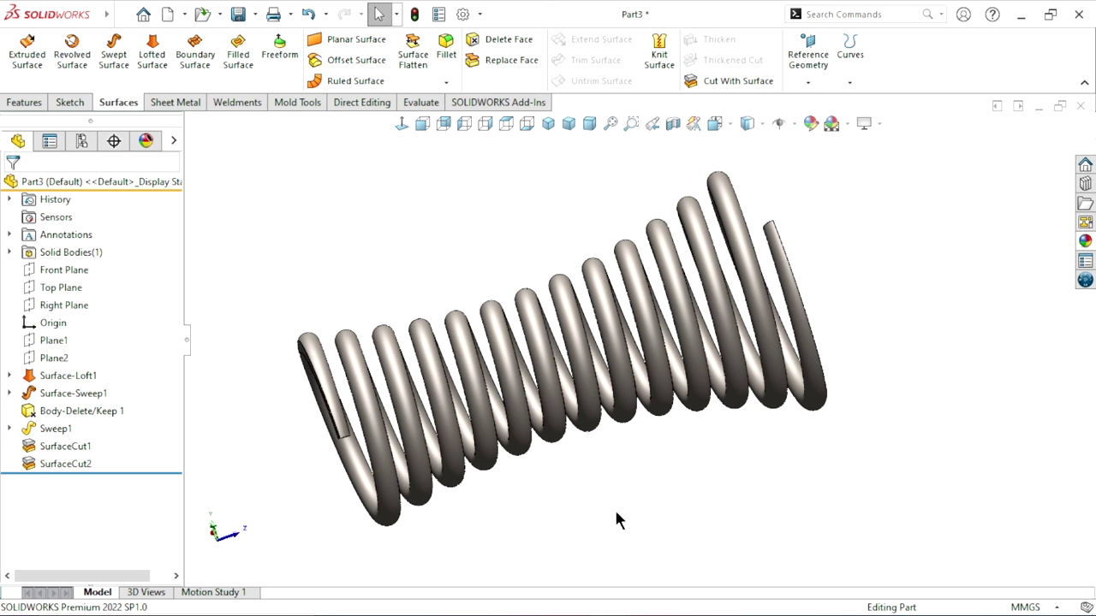
Adjust the spring's realistic rendering, switch to isometric view, and try Shadows In Shaded Mode
left_click(879, 124)
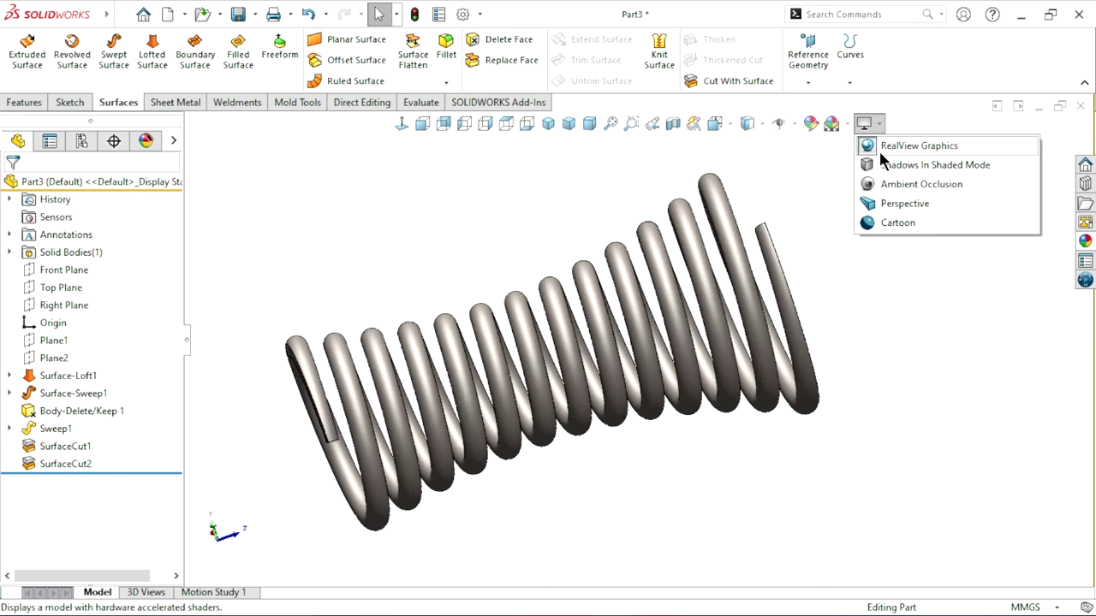
left_click(882, 145)
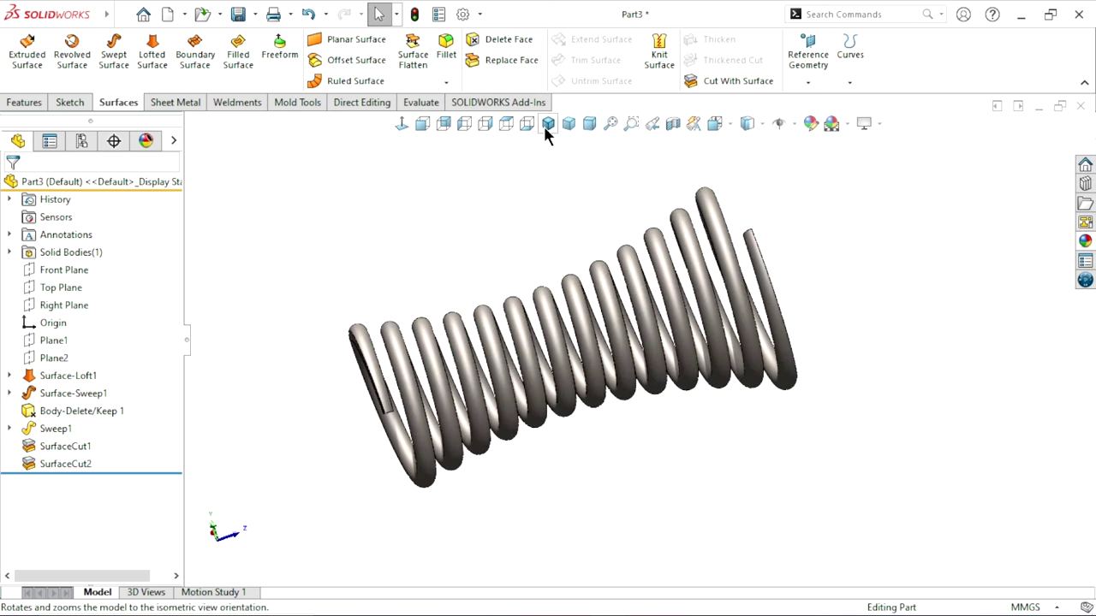
left_click(547, 125)
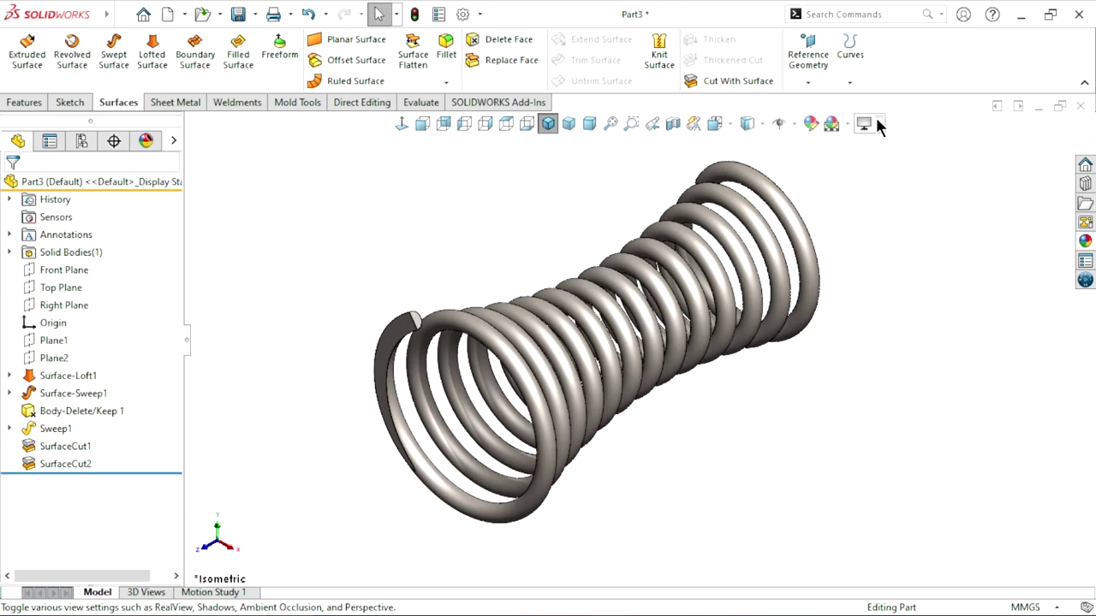
left_click(877, 125)
left_click(882, 166)
left_click(880, 125)
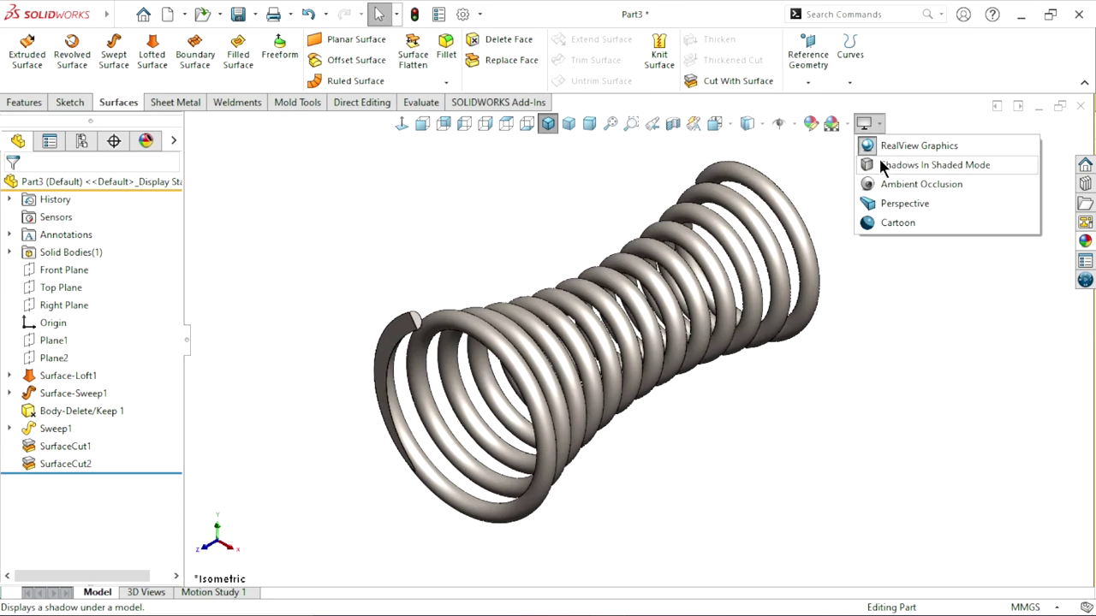
left_click(883, 166)
Toggle Shadows In Shaded Mode on and off several times, leaving shadows off
left_click(866, 124)
left_click(882, 165)
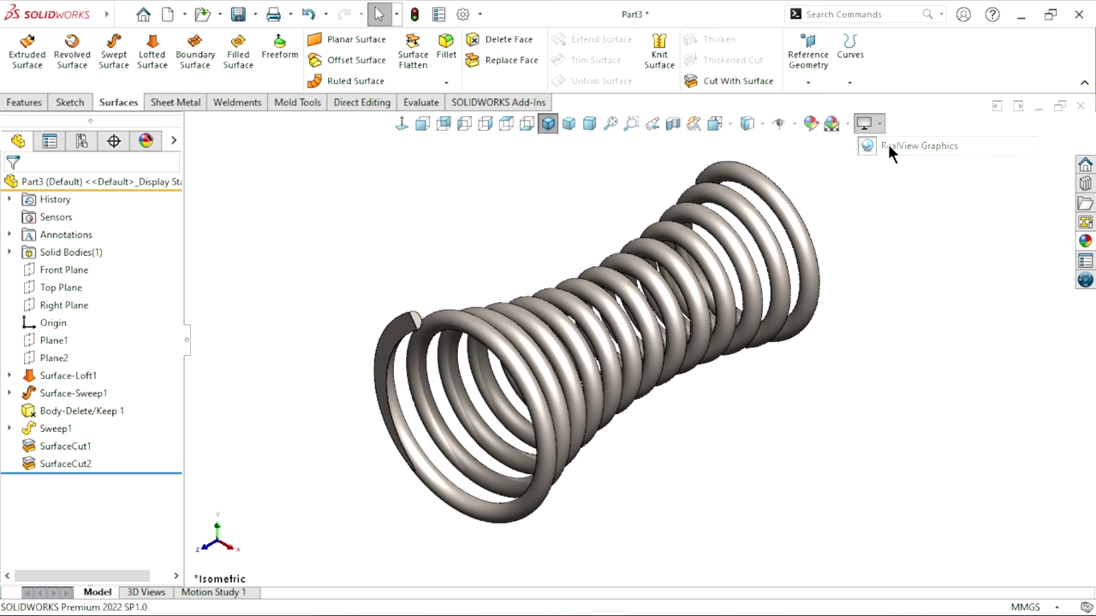
left_click(866, 124)
left_click(883, 165)
left_click(869, 127)
left_click(880, 166)
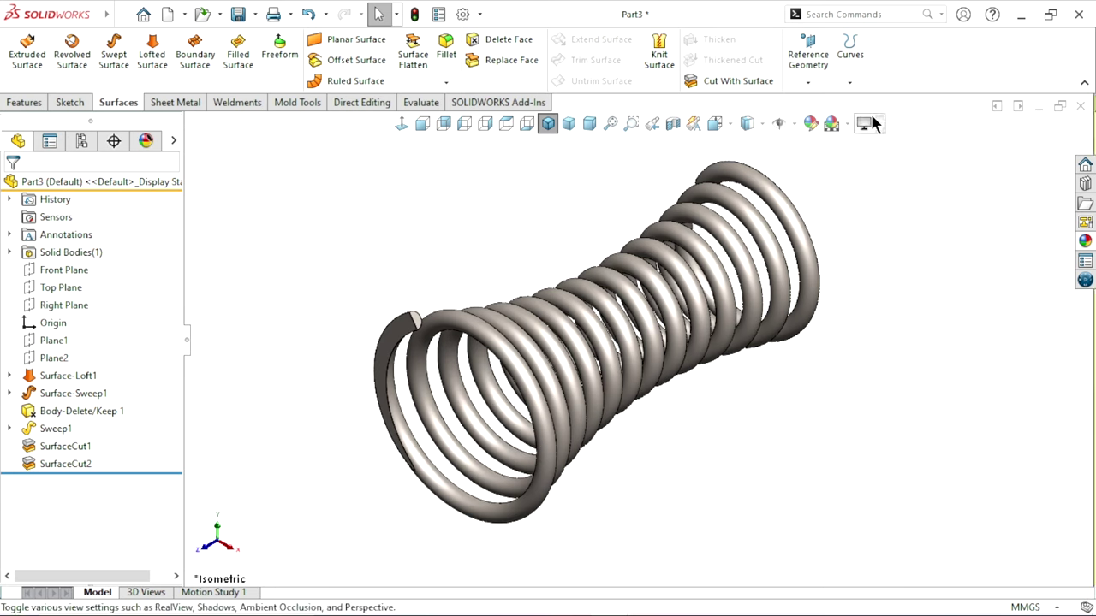
left_click(866, 124)
left_click(882, 166)
Compare trimetric and isometric views, then orbit and zoom to inspect the spring
middle_click_drag(748, 381, 711, 369, "ctrl")
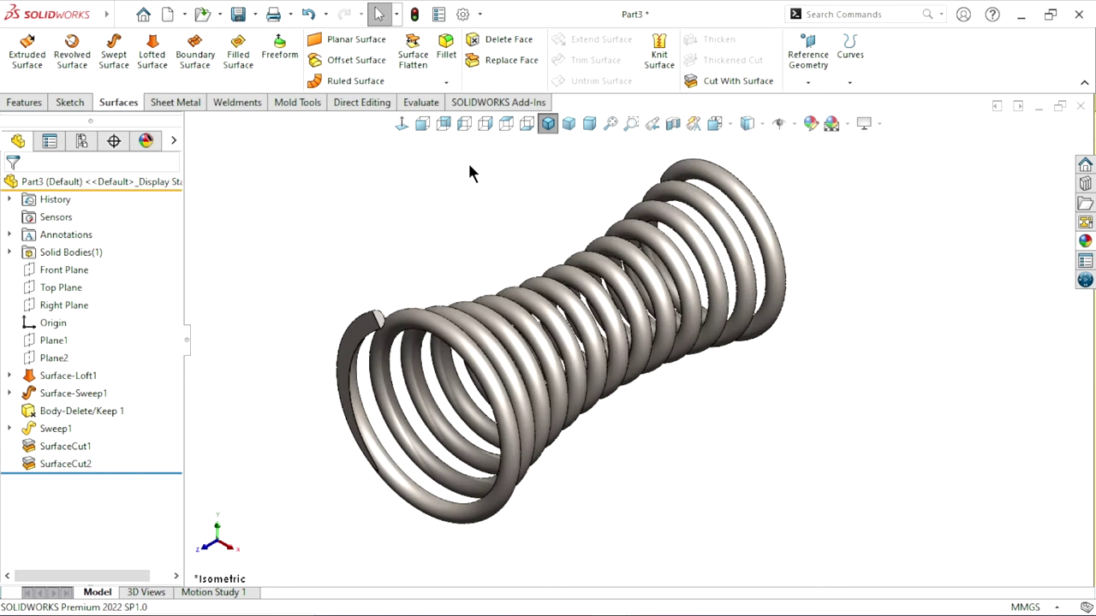
left_click(567, 127)
left_click(548, 125)
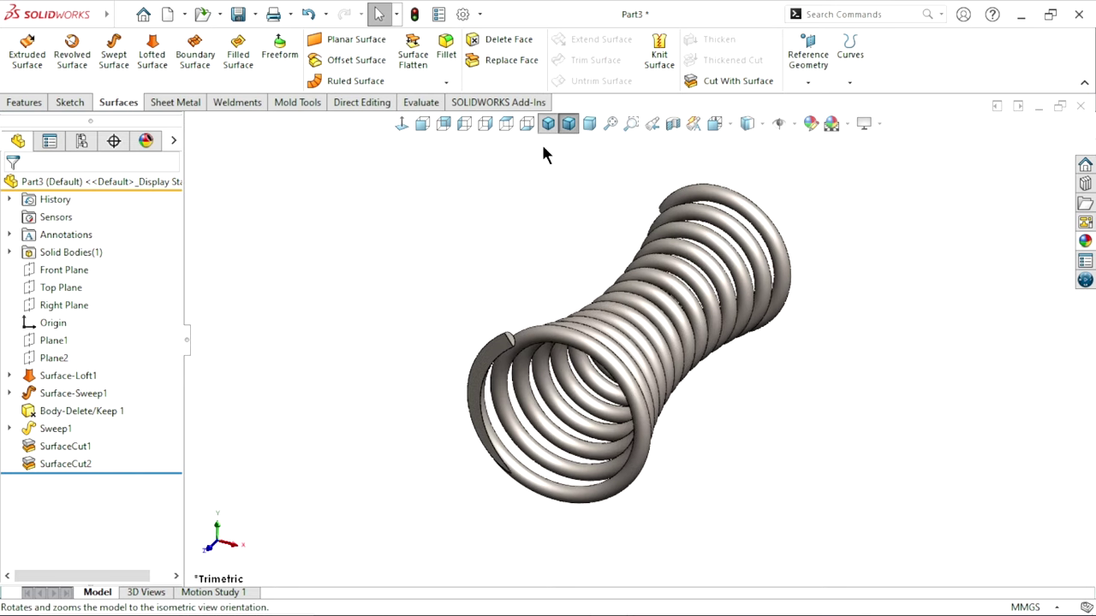
scroll(790, 420, "down", 2)
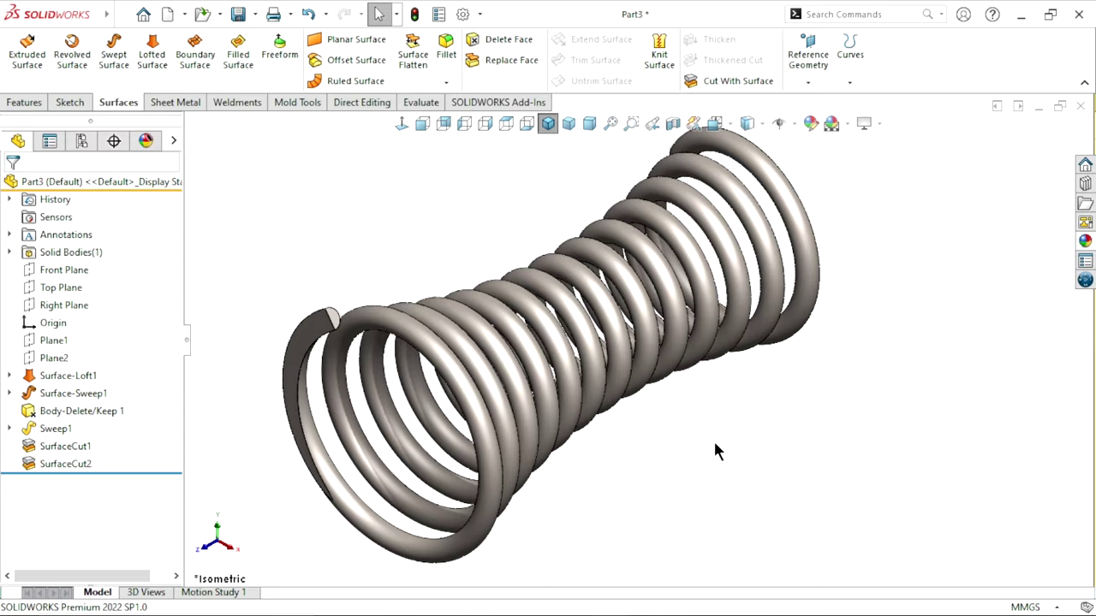
scroll(717, 436, "up", 2)
mouse_move(677, 423)
middle_mouse_down()
mouse_move(653, 387)
mouse_move(582, 443)
middle_mouse_up()
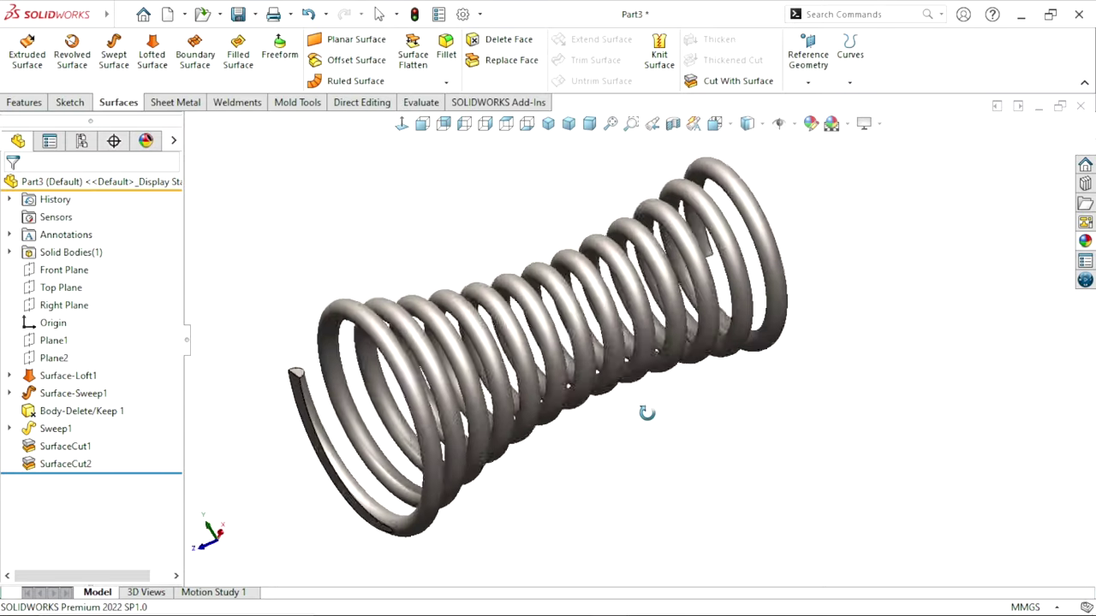
scroll(580, 342, "down", 2)
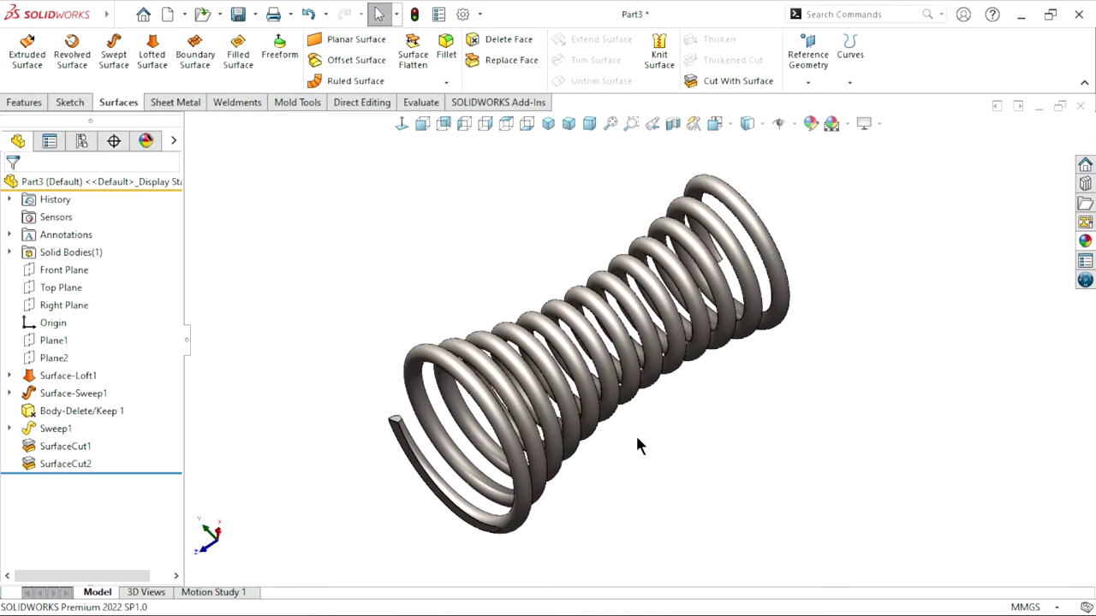
scroll(637, 423, "up", 3)
scroll(732, 433, "down", 4)
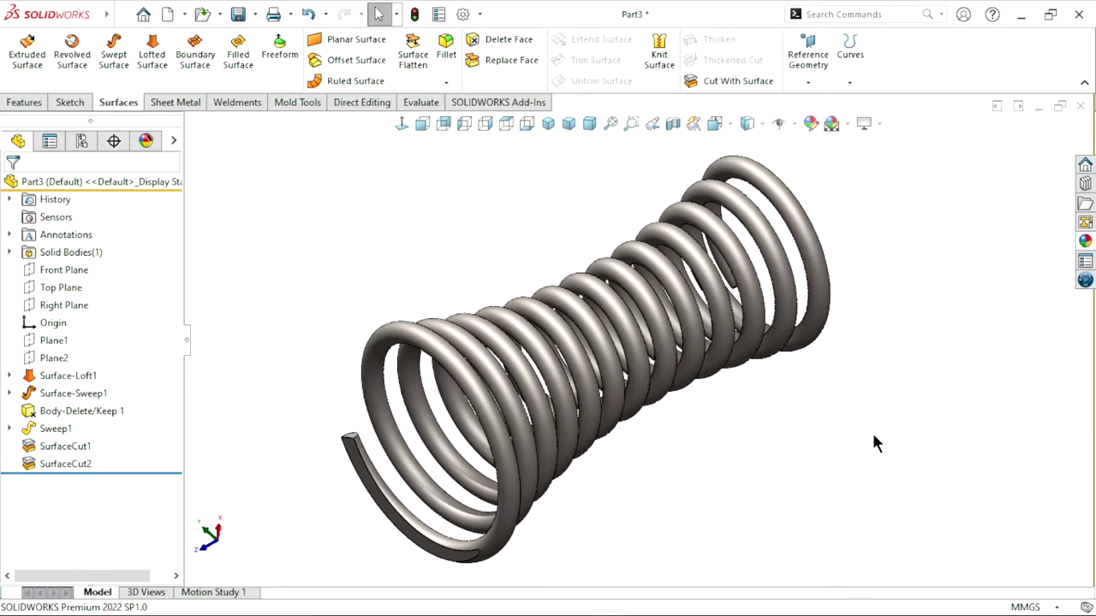